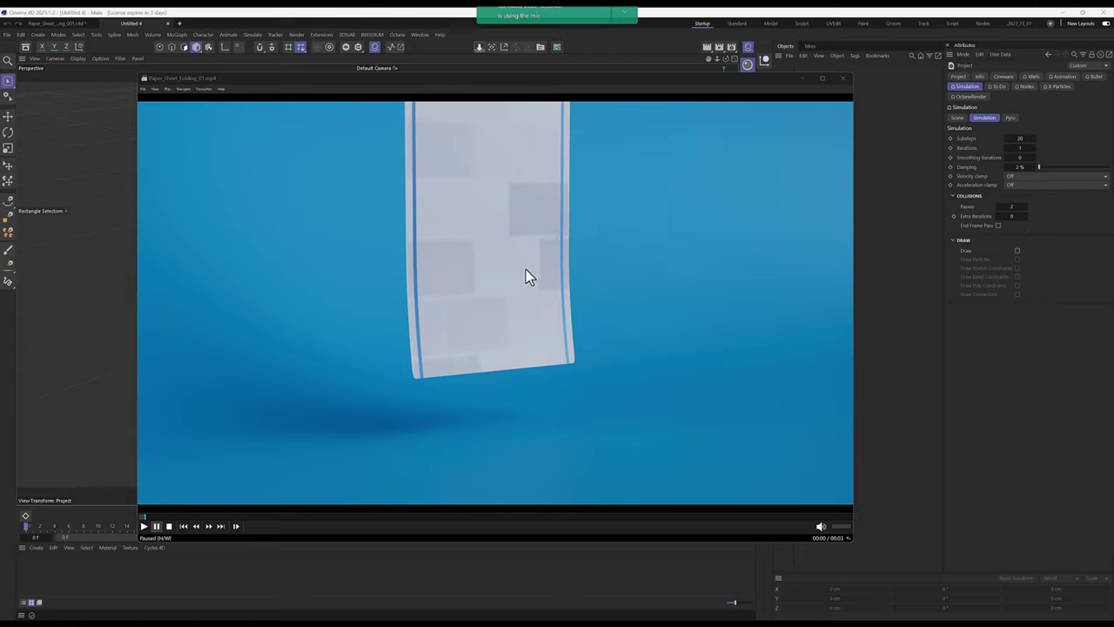
# Hide the microphone notification, then play, pause and close the paper-folding reference video.
pyautogui.click(624, 12)
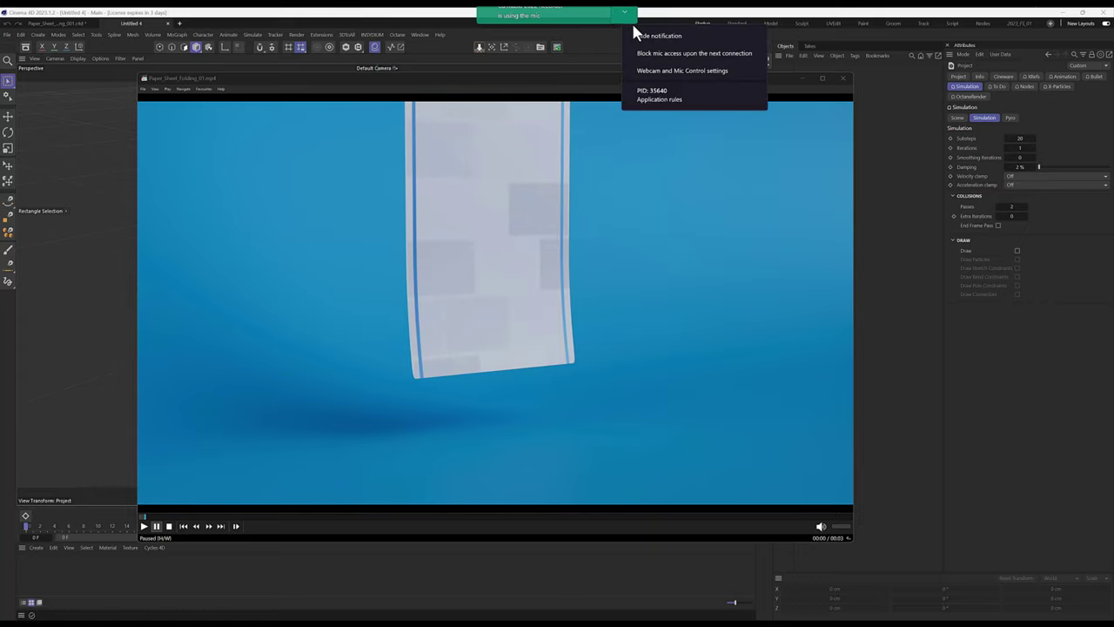
pyautogui.click(636, 40)
pyautogui.click(488, 220)
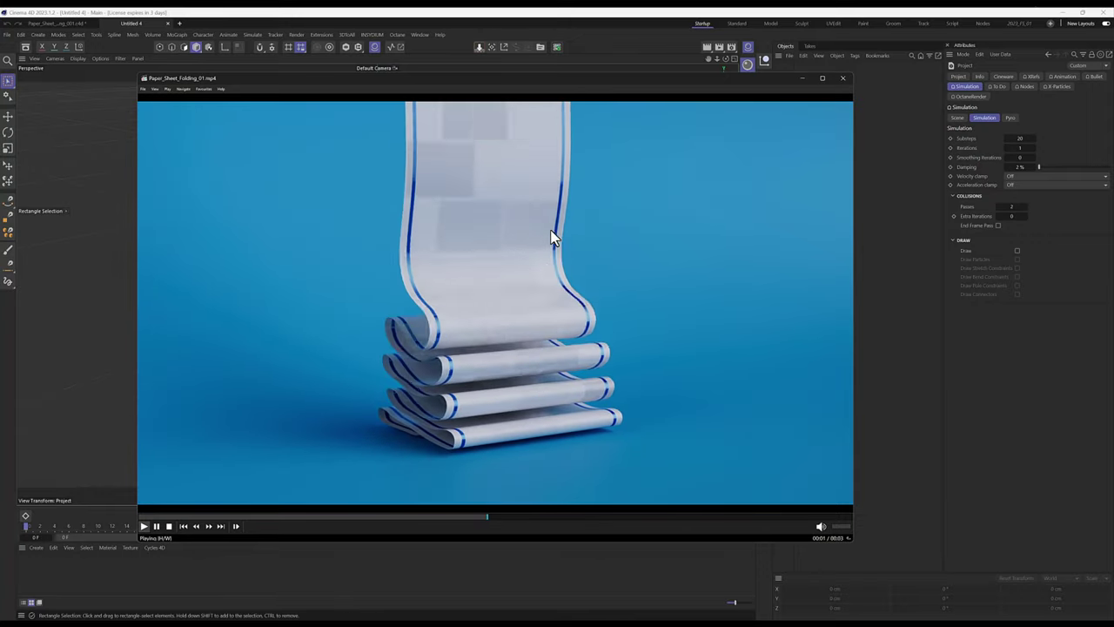
pyautogui.click(637, 177)
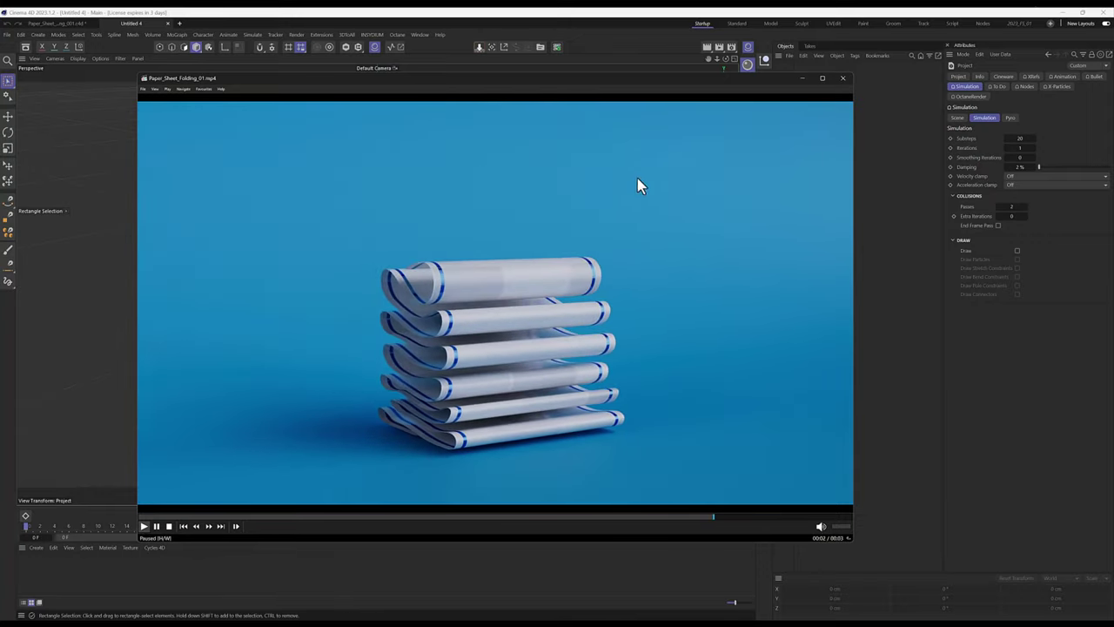
pyautogui.click(804, 78)
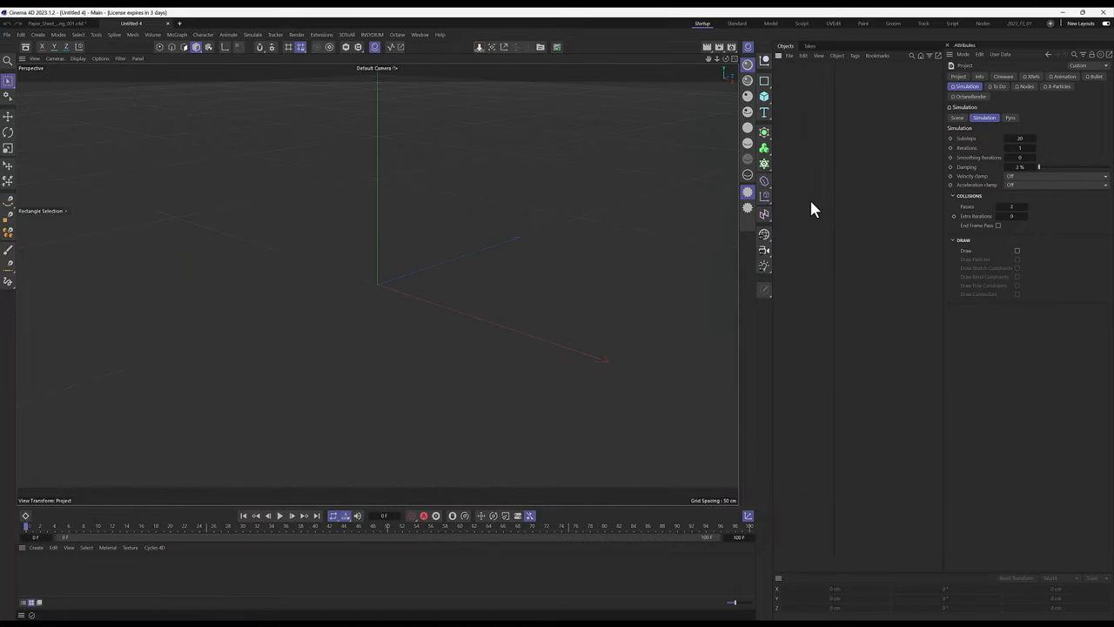
# Search the Asset Browser for 'segm' and drag the Segment spline asset into the scene.
pyautogui.click(764, 81)
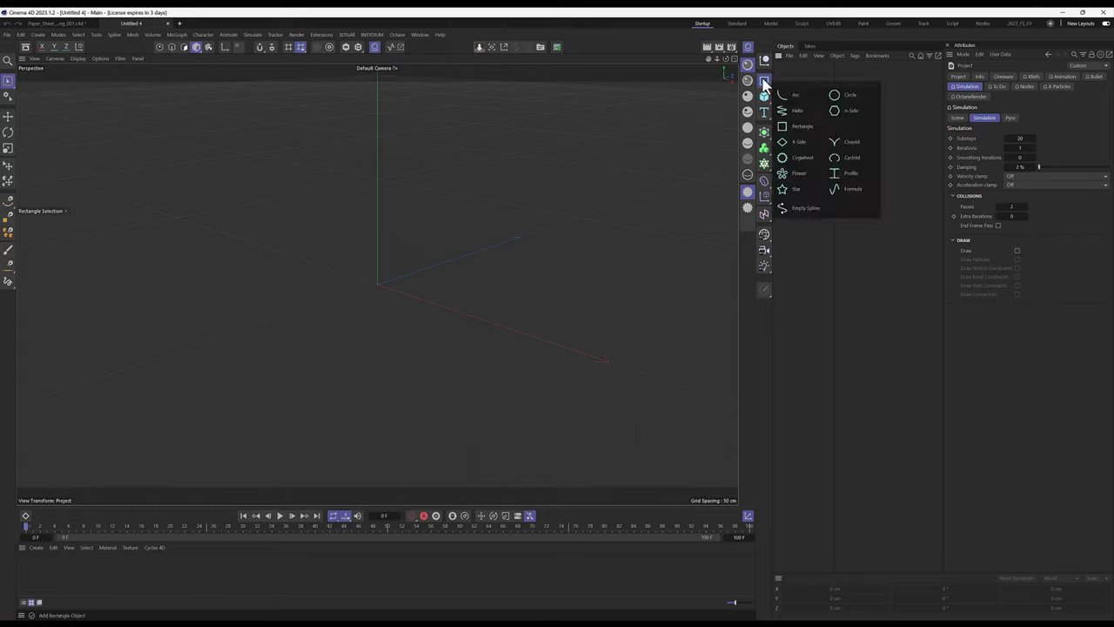
pyautogui.click(809, 111)
pyautogui.click(426, 34)
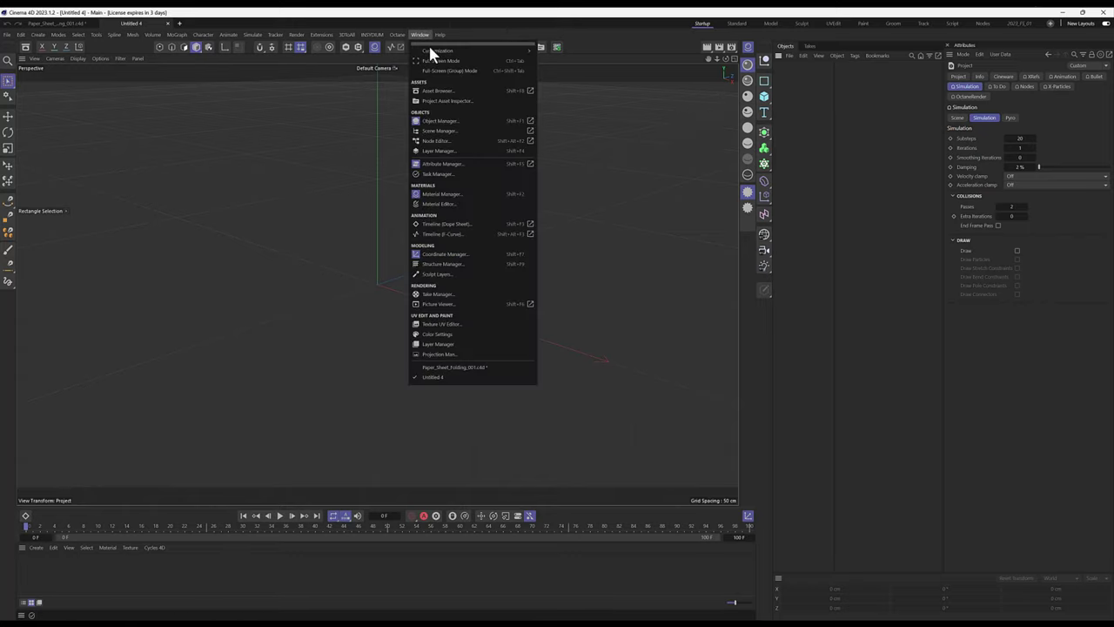
pyautogui.click(442, 94)
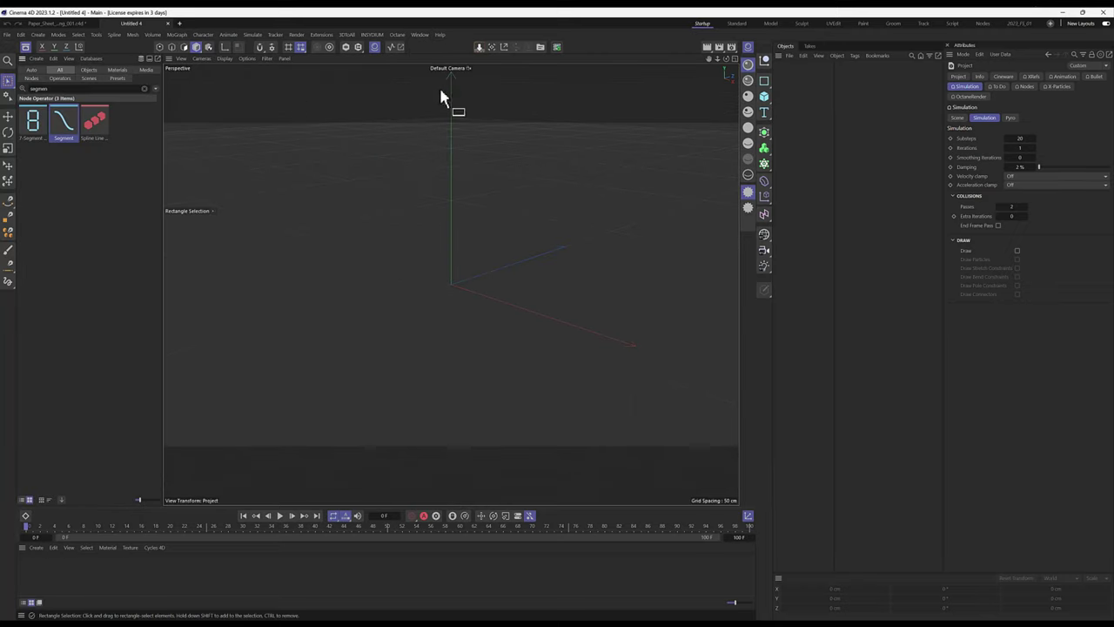
pyautogui.doubleClick(69, 88)
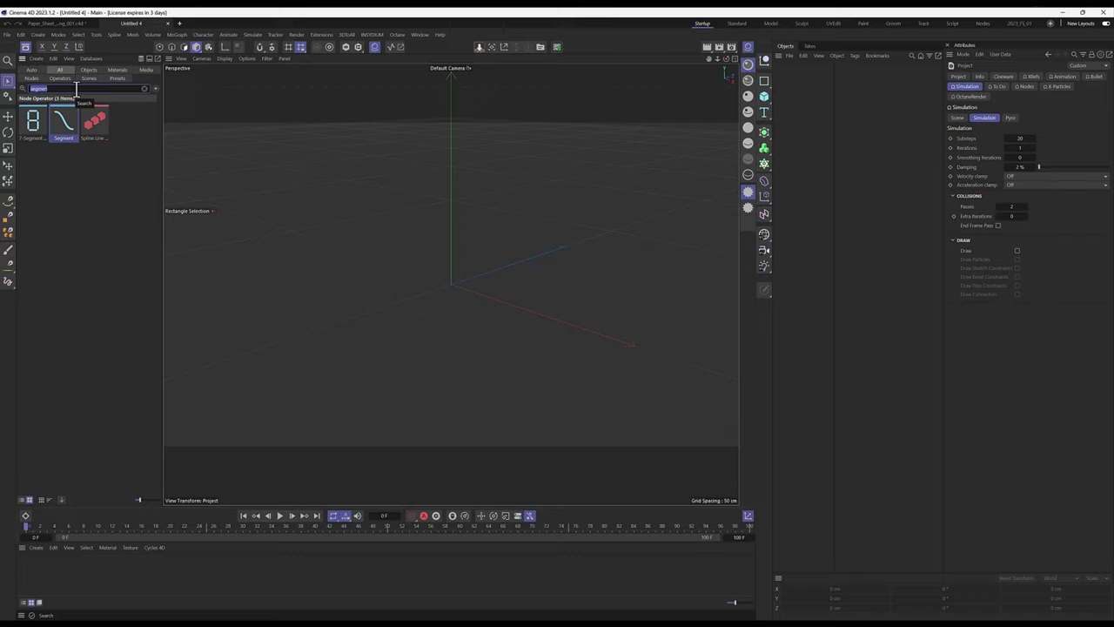
pyautogui.write('sp')
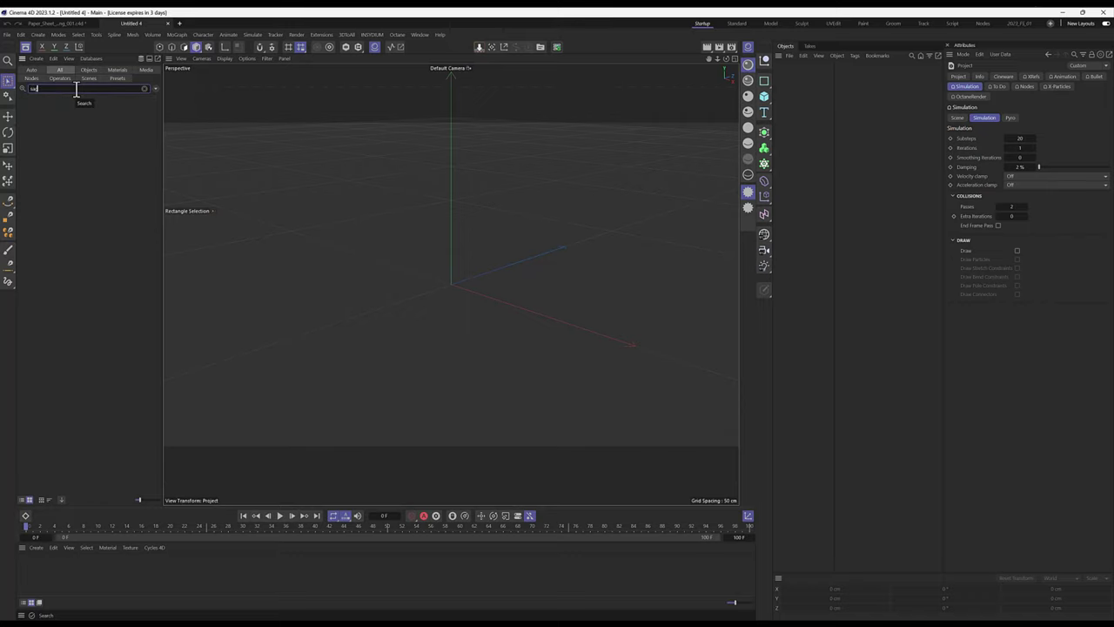
pyautogui.press('BackSpace')
pyautogui.write('gm')
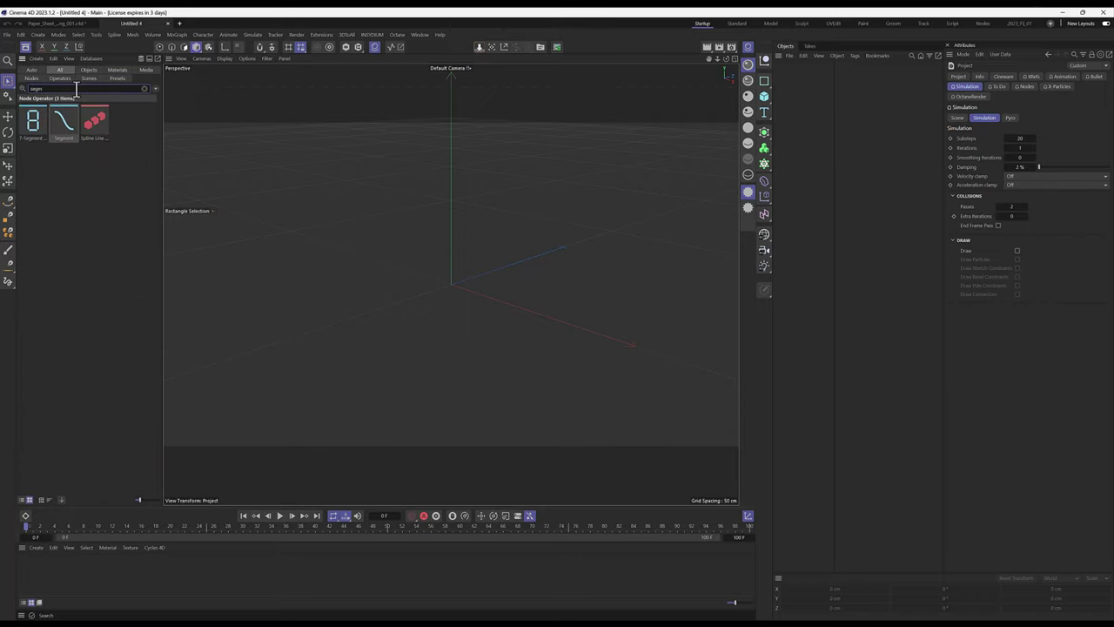
pyautogui.moveTo(96, 108); pyautogui.dragTo(661, 240)
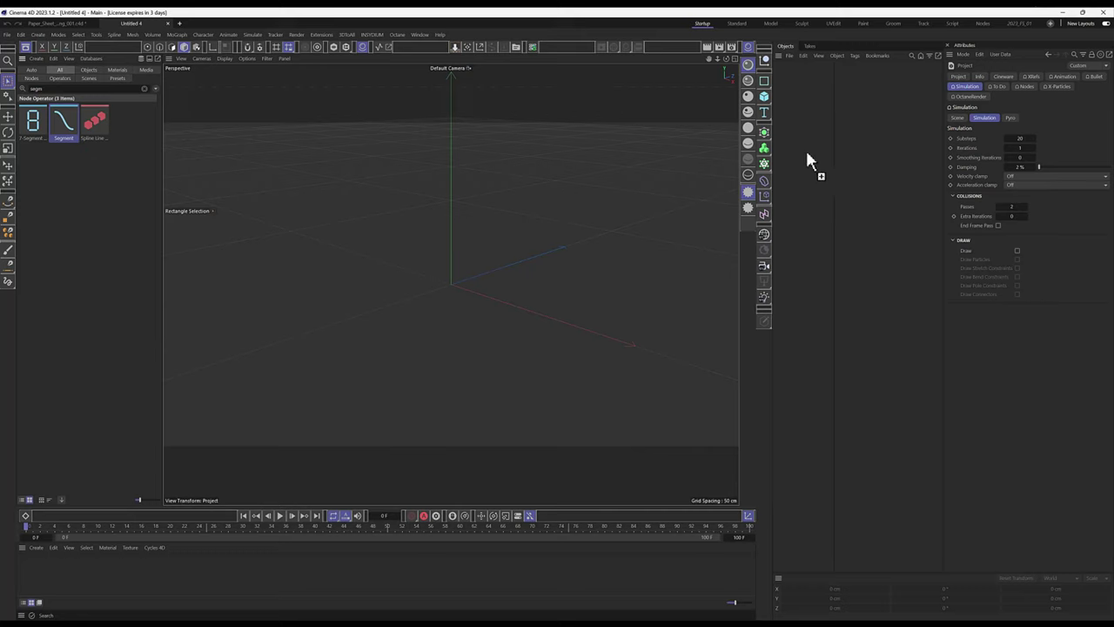
pyautogui.moveTo(806, 159); pyautogui.dragTo(818, 143)
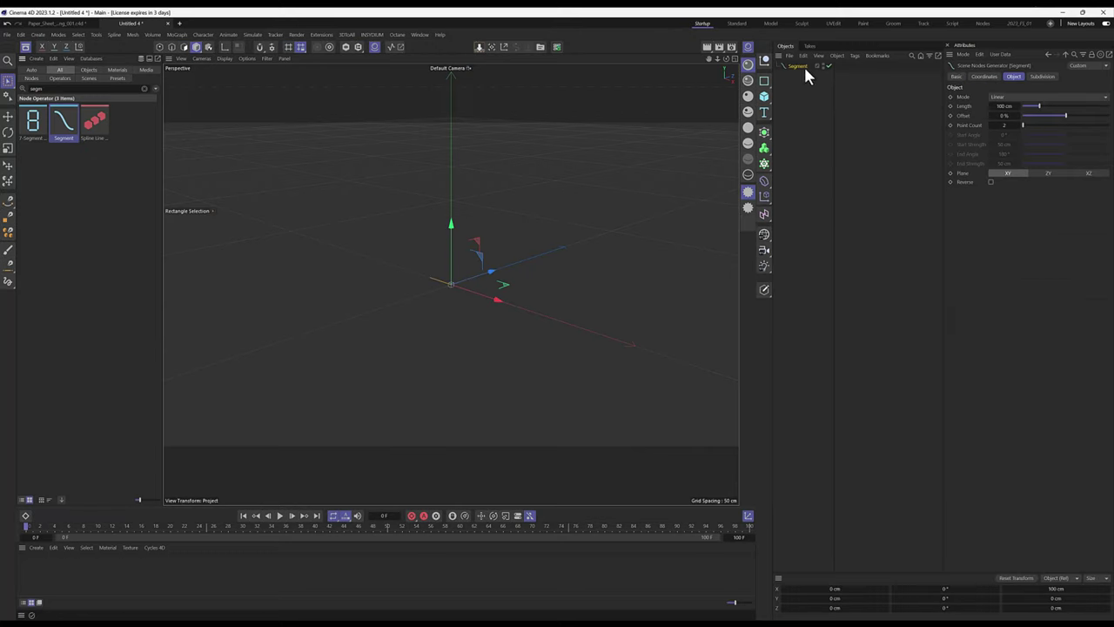
# Hide the Asset Browser panel with Shift+F8.
pyautogui.scroll(-1, 546, 181)
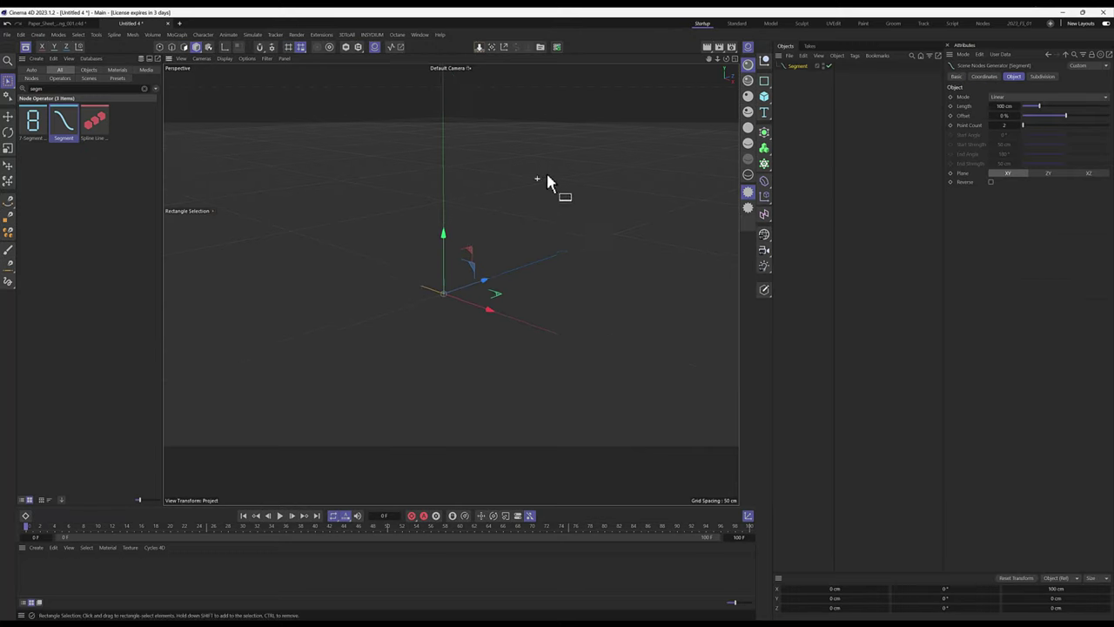
pyautogui.keyDown('alt'); pyautogui.moveTo(545, 170); pyautogui.dragTo(480, 224, button='middle'); pyautogui.keyUp('alt')
pyautogui.hotkey('shift', 'F8')
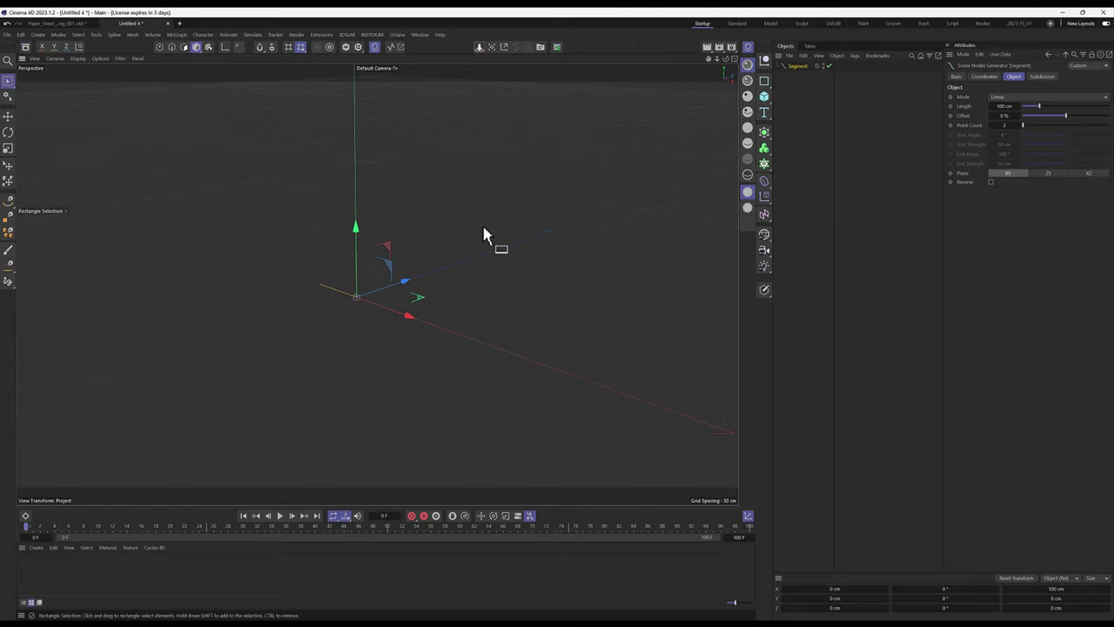
# Set the Segment's Length to 300 cm and Point Count to 100.
pyautogui.click(1005, 105)
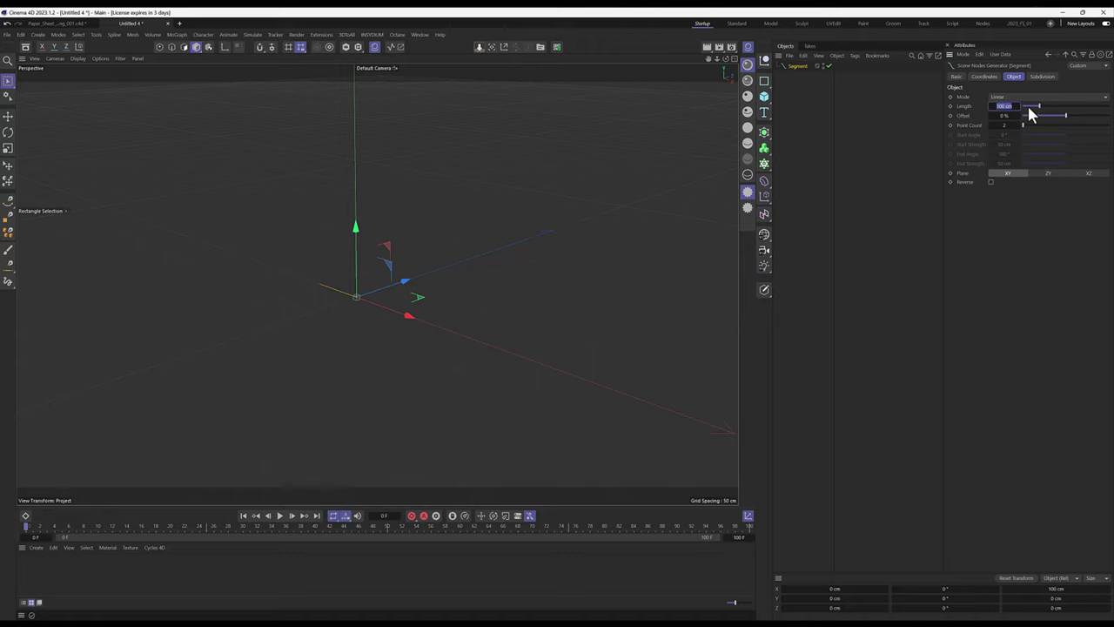
pyautogui.write('30')
pyautogui.press('Return')
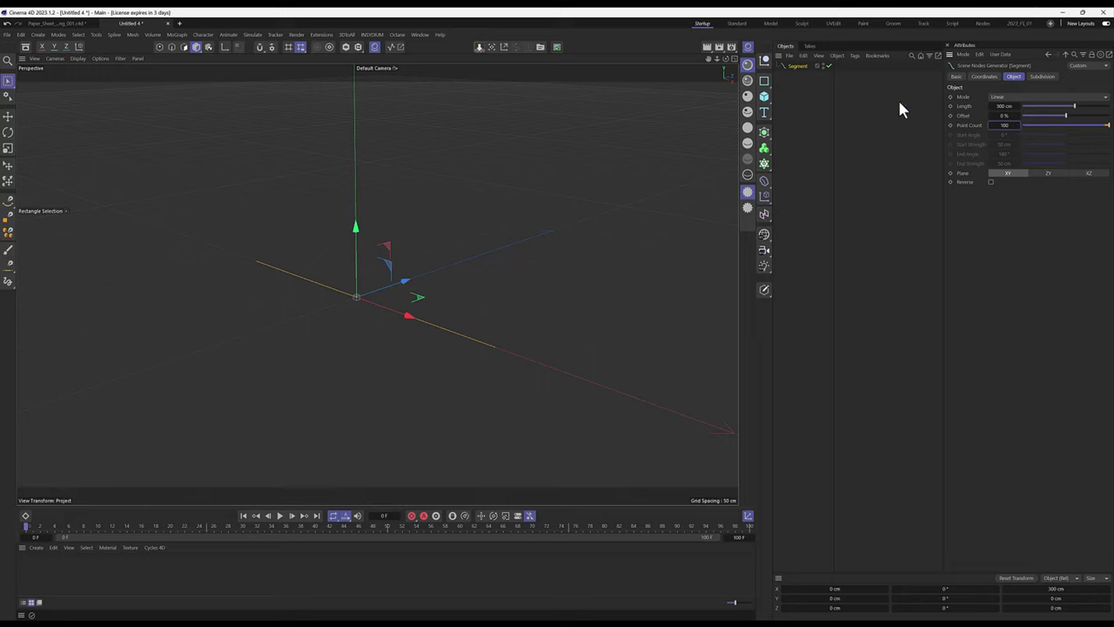
pyautogui.click(764, 80)
pyautogui.click(801, 65)
pyautogui.scroll(-2, 473, 222)
pyautogui.moveTo(472, 222)
pyautogui.keyDown('alt'); pyautogui.mouseDown()
pyautogui.moveTo(493, 218)
pyautogui.moveTo(470, 236)
pyautogui.moveTo(502, 253)
pyautogui.mouseUp(); pyautogui.keyUp('alt')
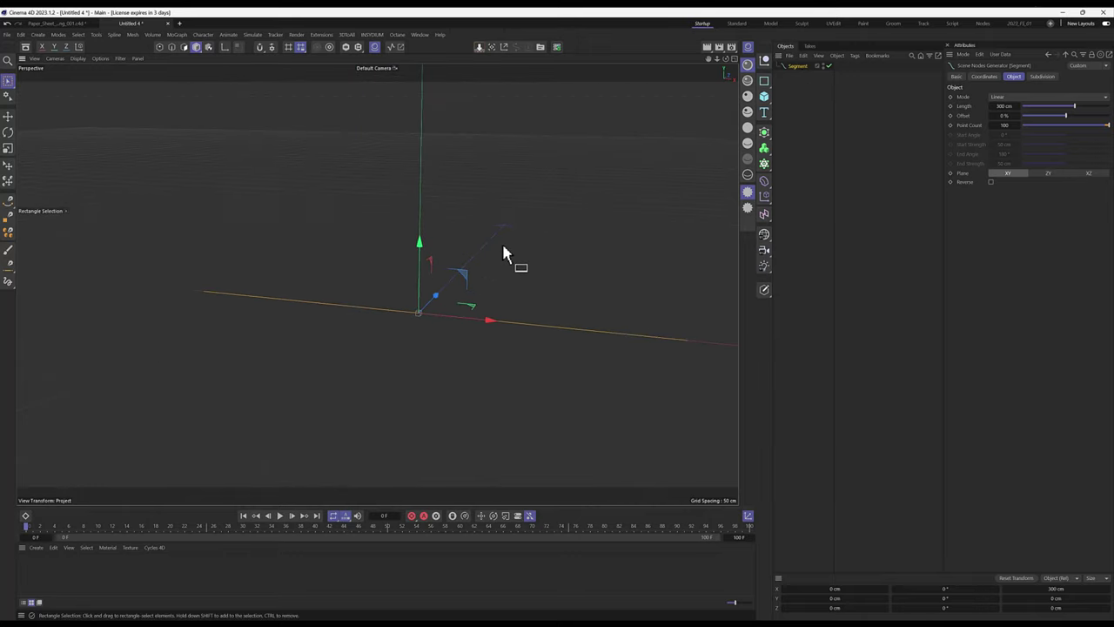
# Stand the Segment spline upright at 90° and raise it about 166 cm on Y.
pyautogui.press('r')
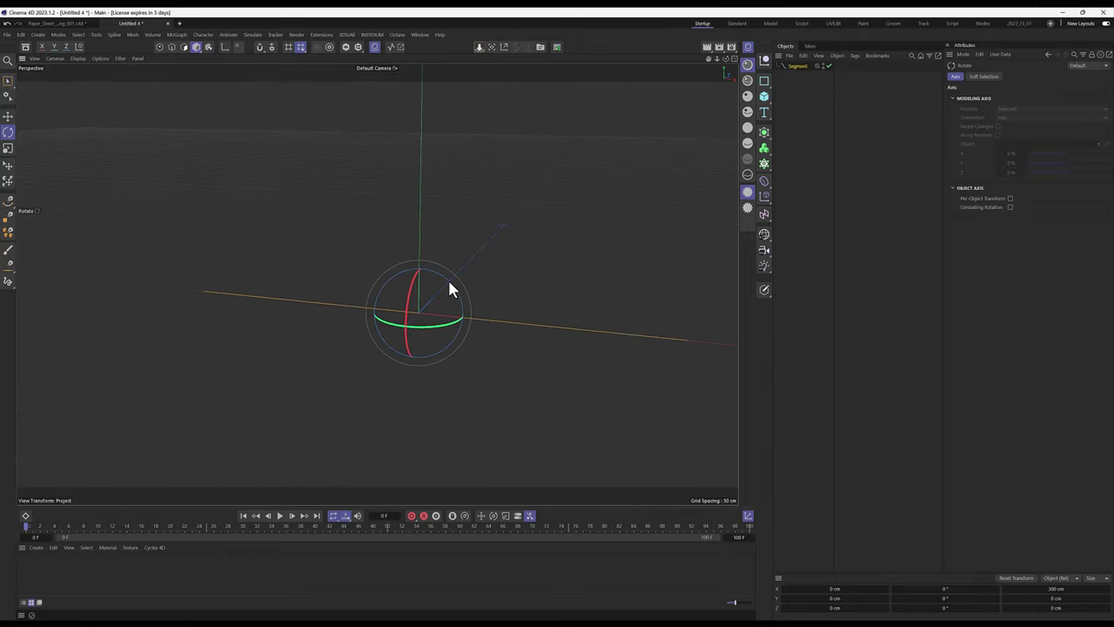
pyautogui.moveTo(447, 277); pyautogui.dragTo(455, 368)
pyautogui.hotkey('ctrl', 'z')
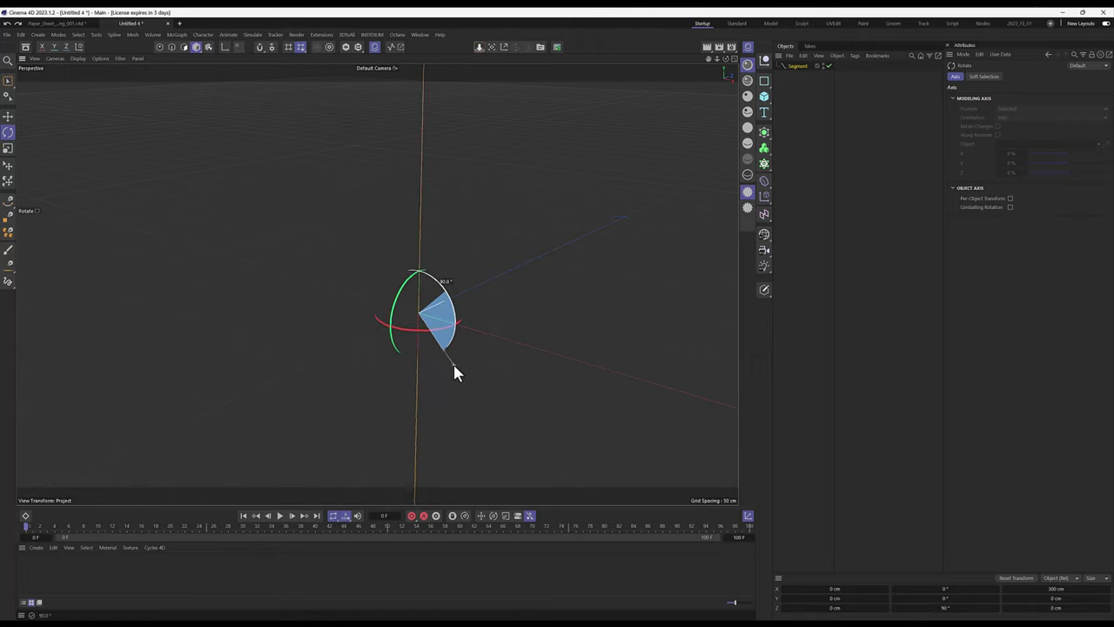
pyautogui.moveTo(556, 345)
pyautogui.keyDown('alt'); pyautogui.mouseDown()
pyautogui.moveTo(597, 325)
pyautogui.moveTo(529, 319)
pyautogui.moveTo(537, 294)
pyautogui.moveTo(468, 114)
pyautogui.mouseUp(); pyautogui.keyUp('alt')
pyautogui.press('e')
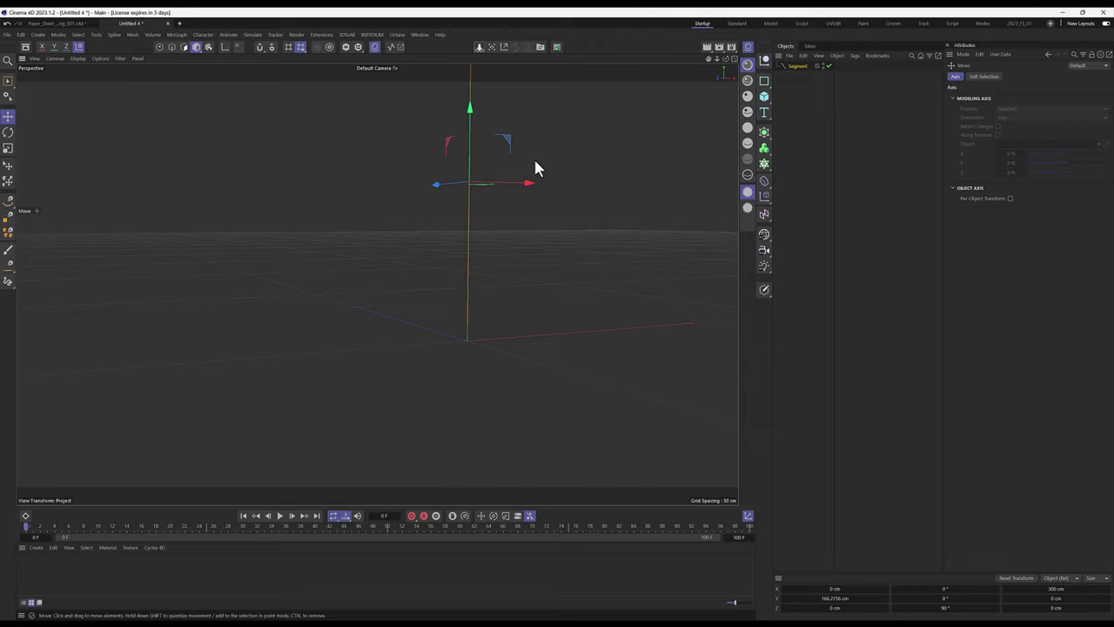
pyautogui.click(815, 166)
pyautogui.scroll(-5, 620, 180)
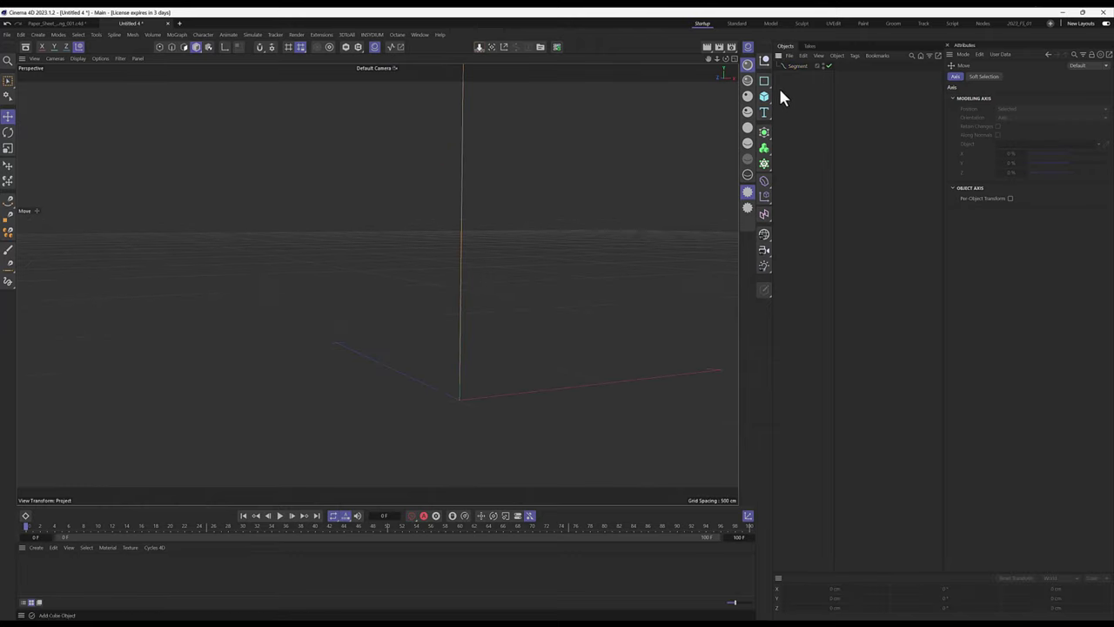
# Give the Segment a custom red display colour in its Basic properties.
pyautogui.click(794, 67)
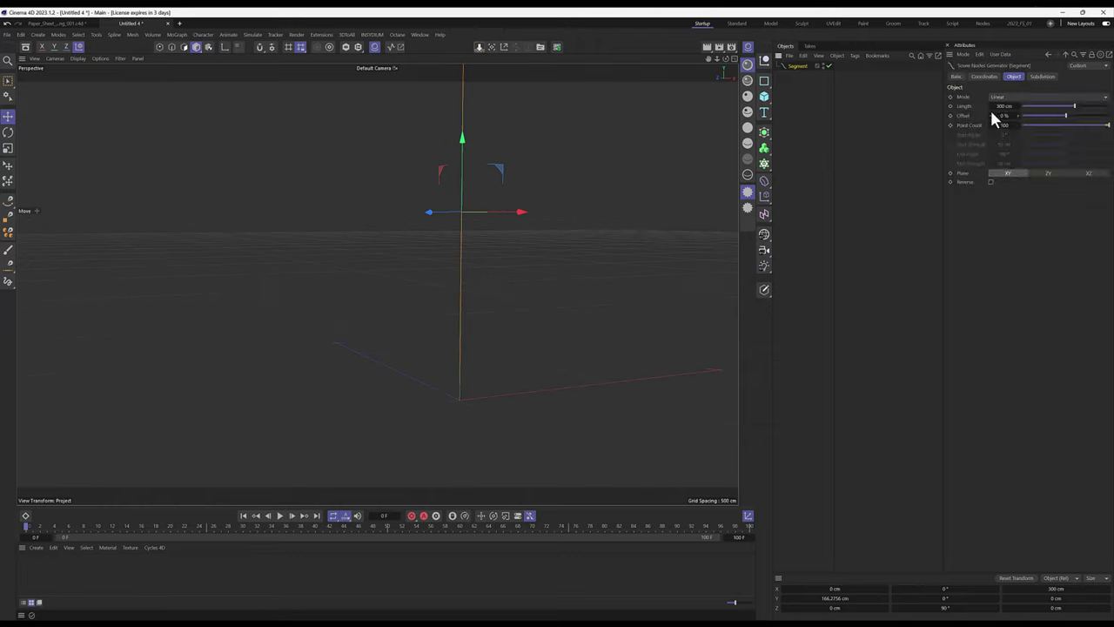
pyautogui.click(956, 76)
pyautogui.click(1012, 160)
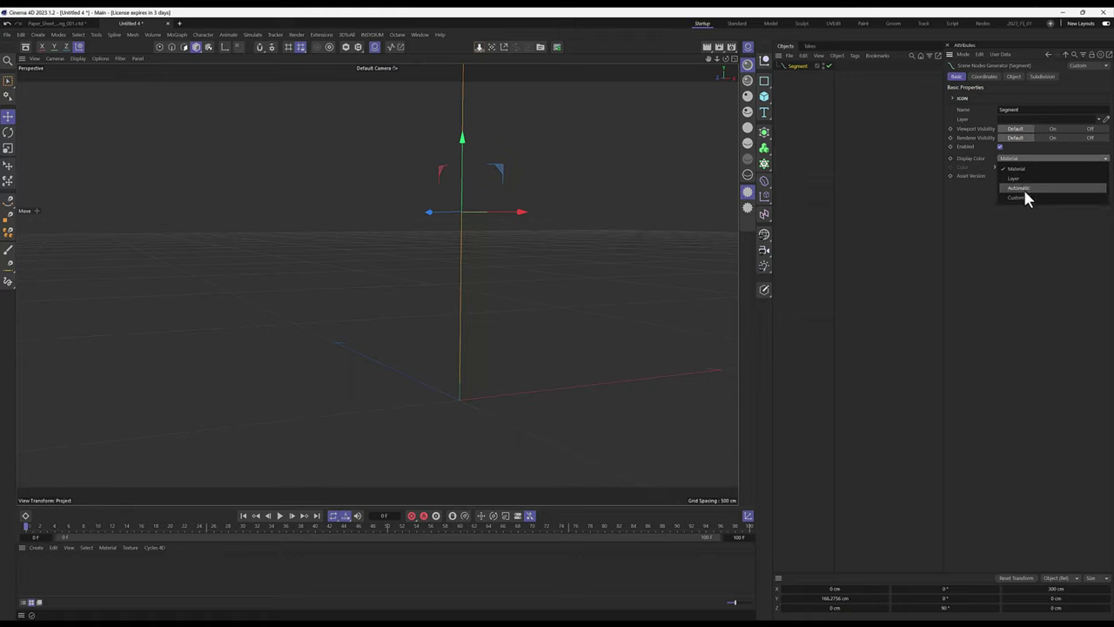
pyautogui.click(1023, 188)
pyautogui.click(1012, 167)
pyautogui.moveTo(969, 224); pyautogui.dragTo(992, 206)
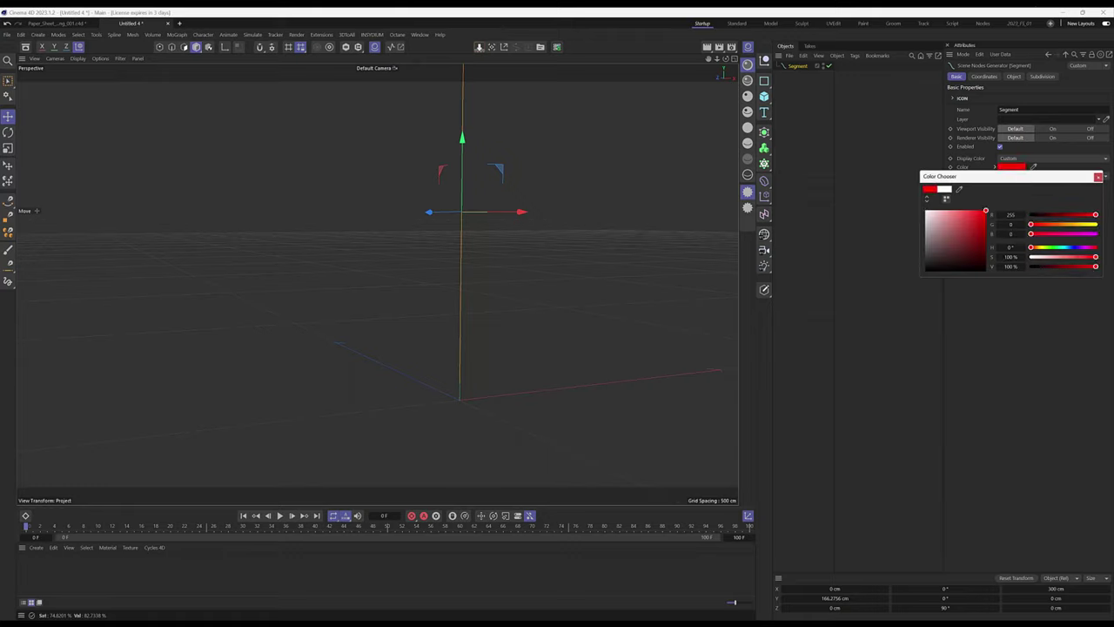
pyautogui.click(911, 200)
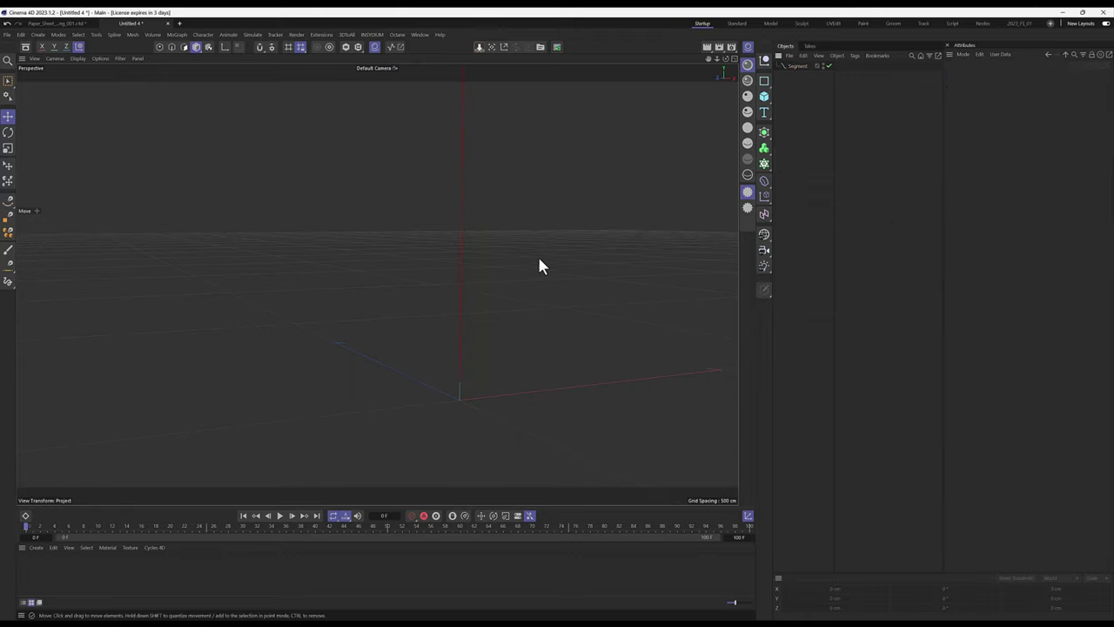
# Attach a Rope simulation tag to the Segment spline, then deselect it.
pyautogui.click(797, 65)
pyautogui.rightClick(798, 63)
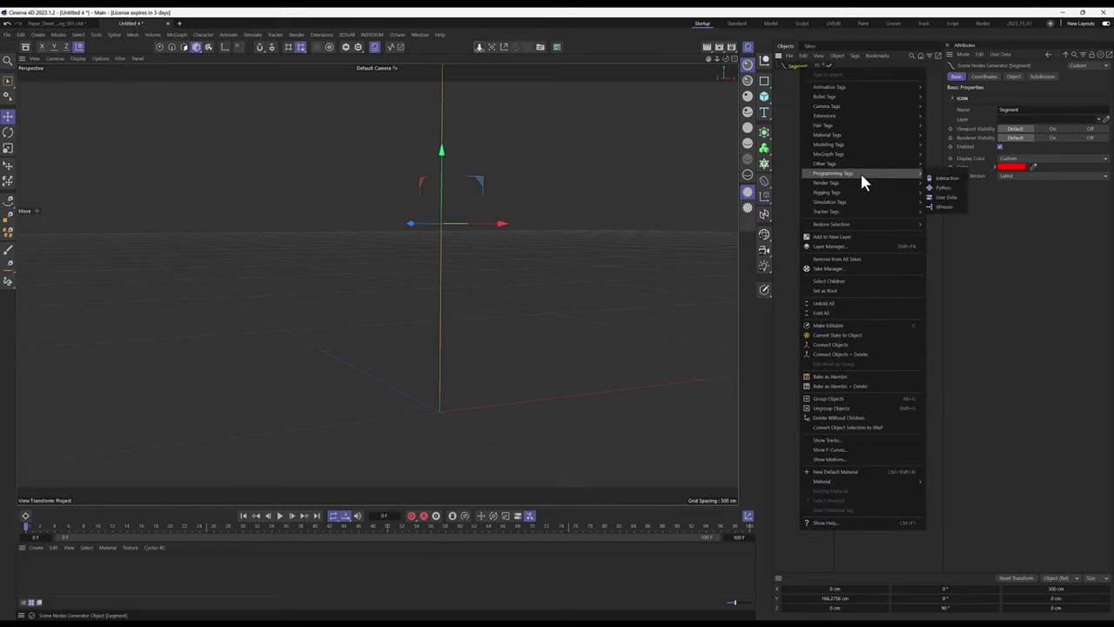
pyautogui.moveTo(829, 201)
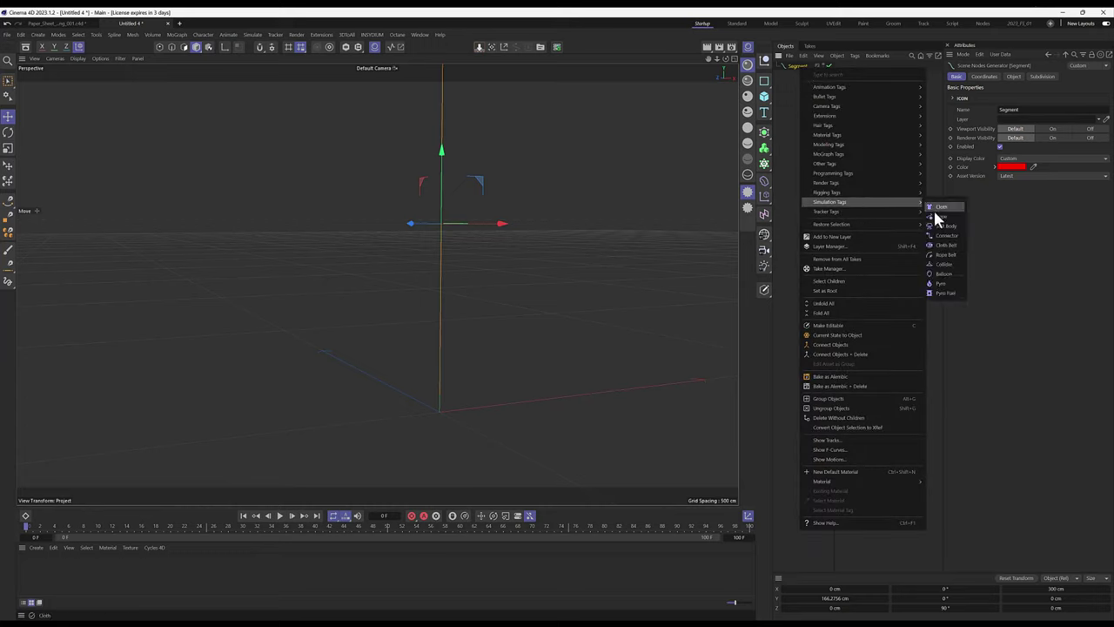
pyautogui.click(941, 216)
pyautogui.click(803, 141)
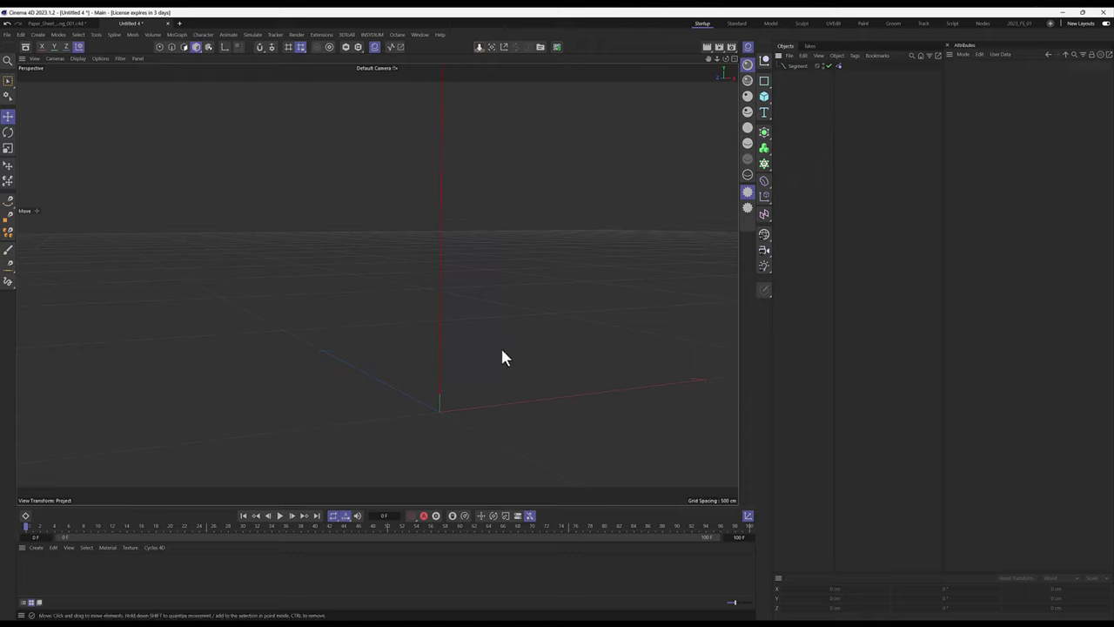
pyautogui.press('0')
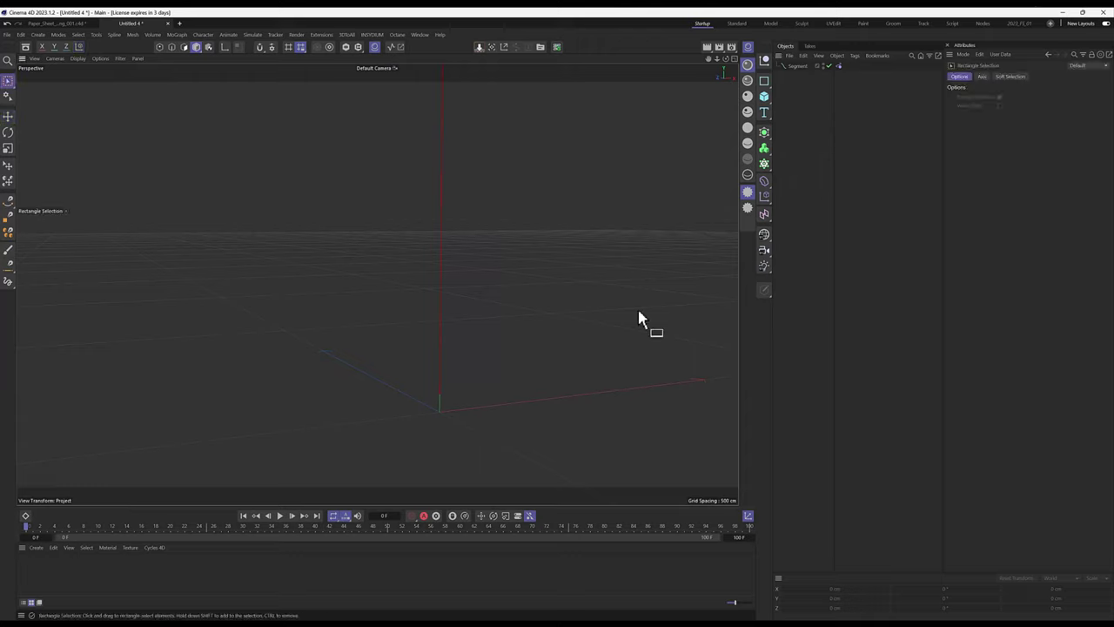
# Add a Plane and give it a Collider simulation tag.
pyautogui.click(764, 96)
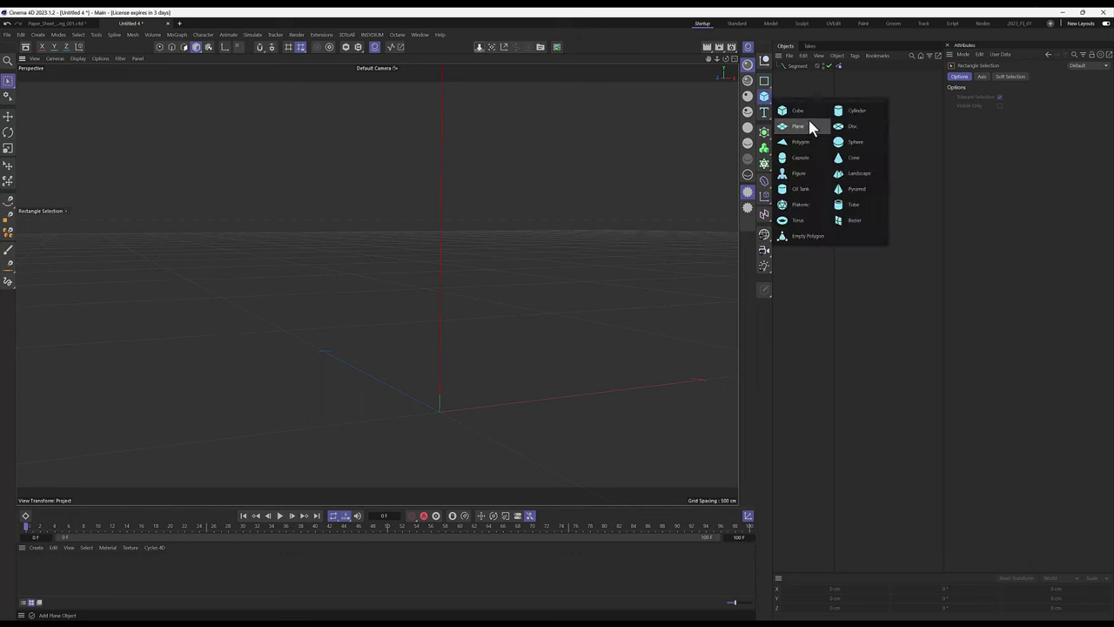
pyautogui.click(808, 122)
pyautogui.rightClick(789, 75)
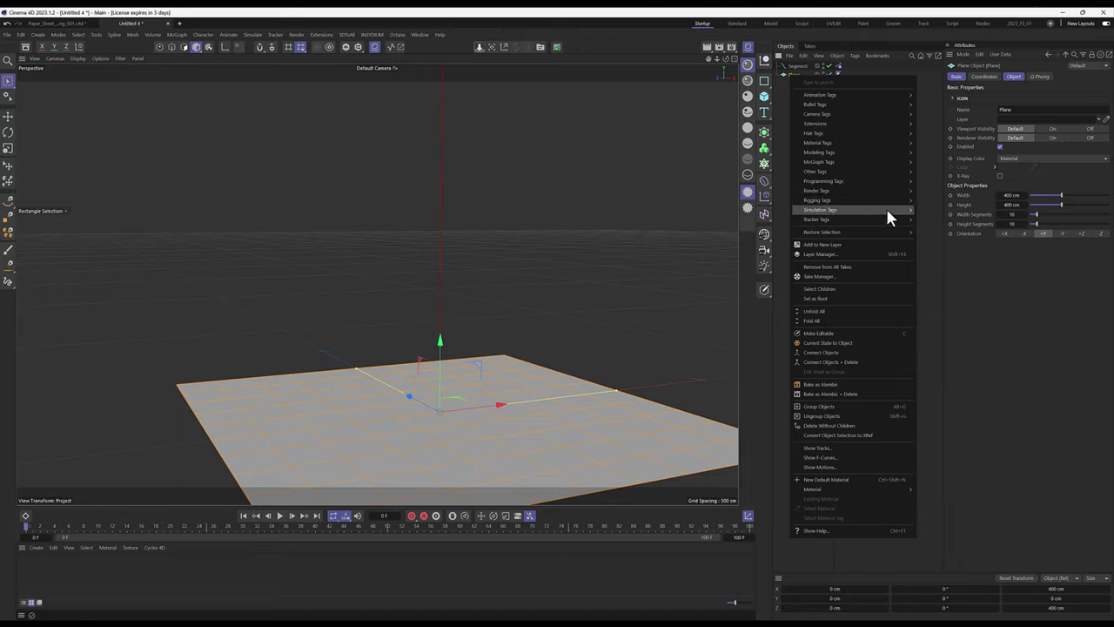
pyautogui.moveTo(820, 210)
pyautogui.click(942, 277)
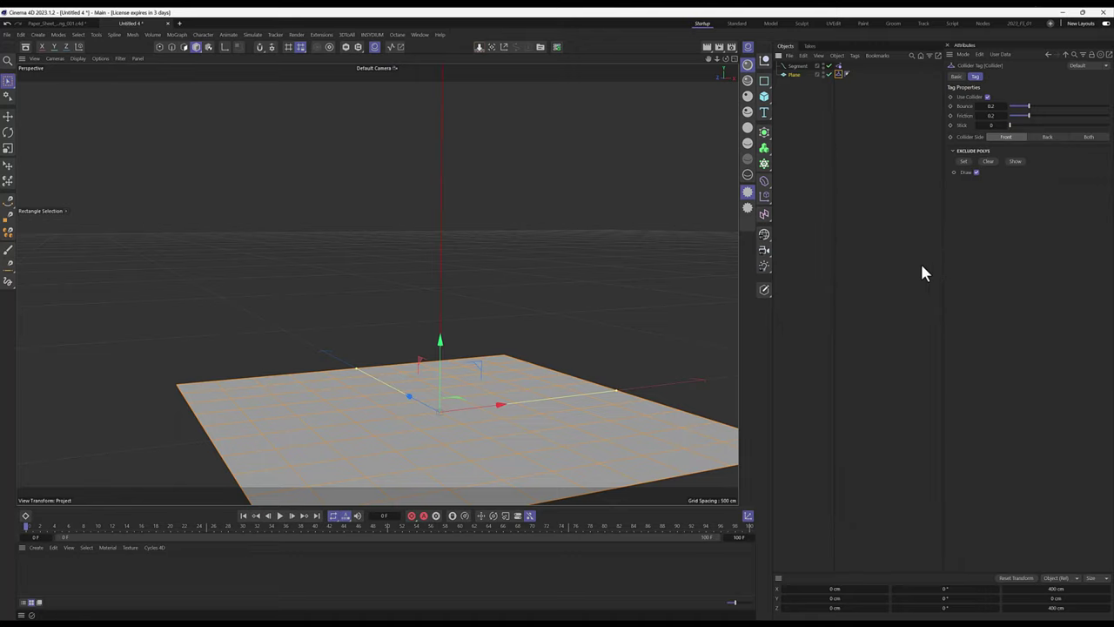
pyautogui.click(868, 249)
# Play the simulation to watch the rope coil onto the plane, then rewind.
pyautogui.click(280, 515)
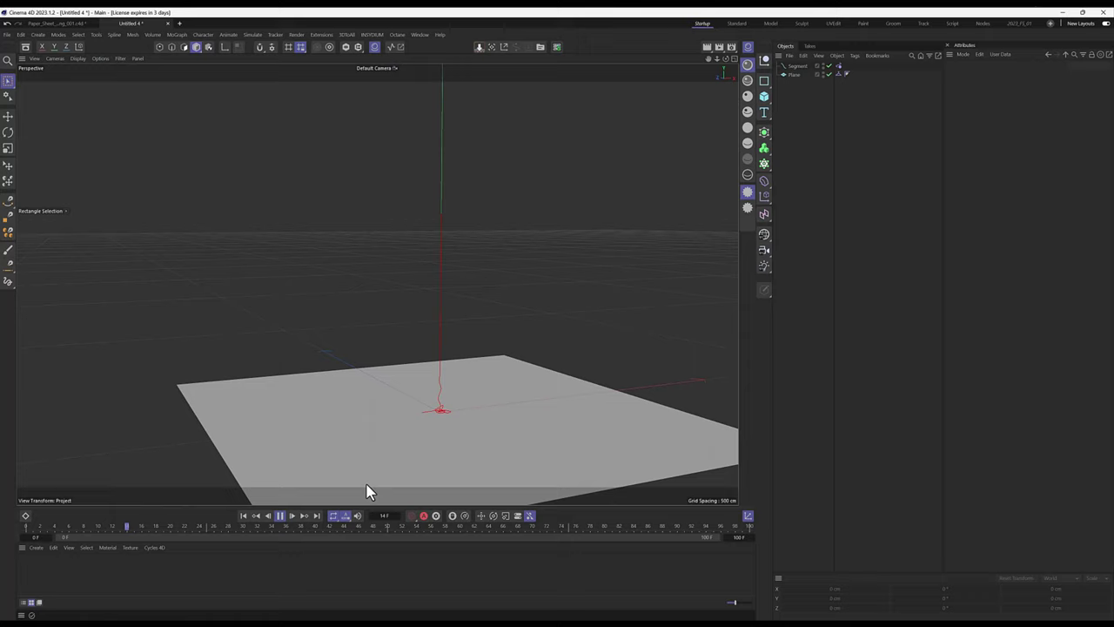
pyautogui.scroll(2, 461, 361)
pyautogui.scroll(3, 486, 378)
pyautogui.scroll(3, 486, 374)
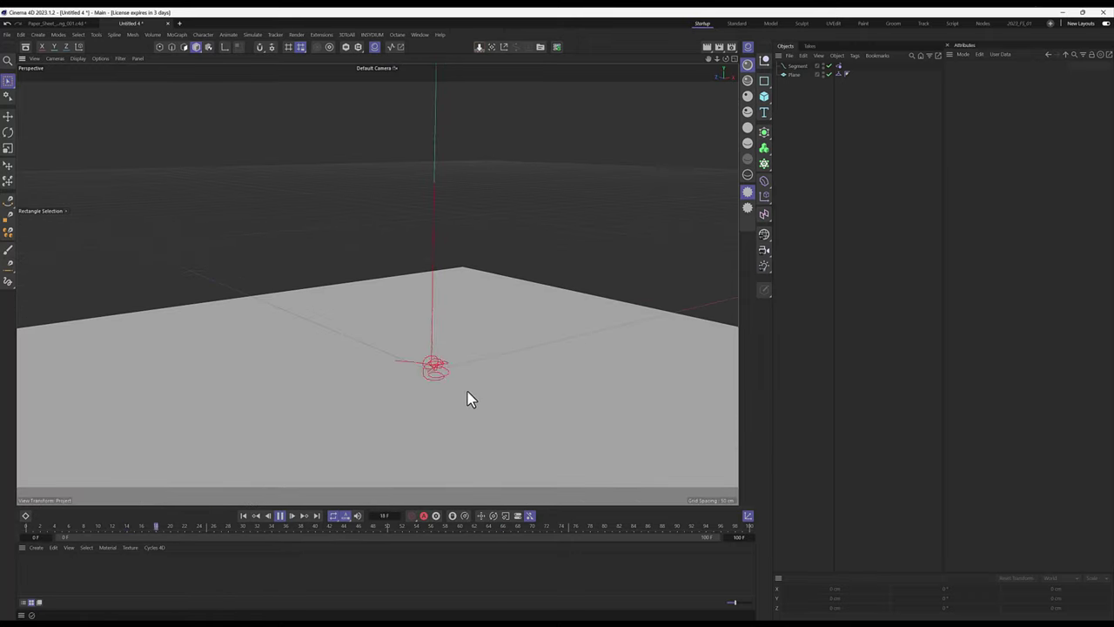
pyautogui.click(280, 516)
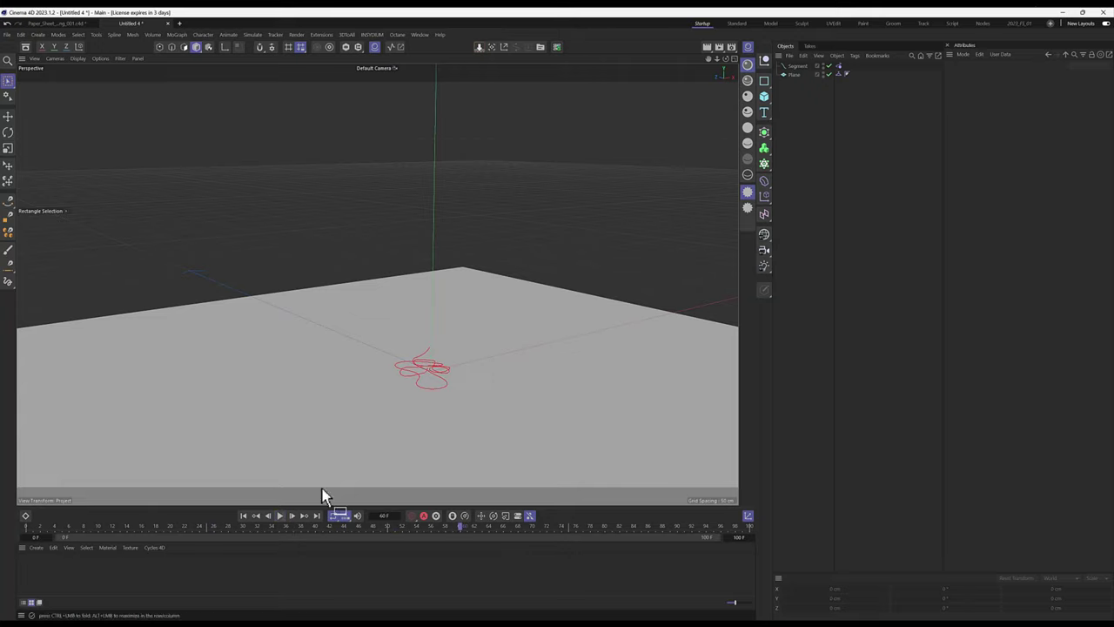
pyautogui.click(241, 515)
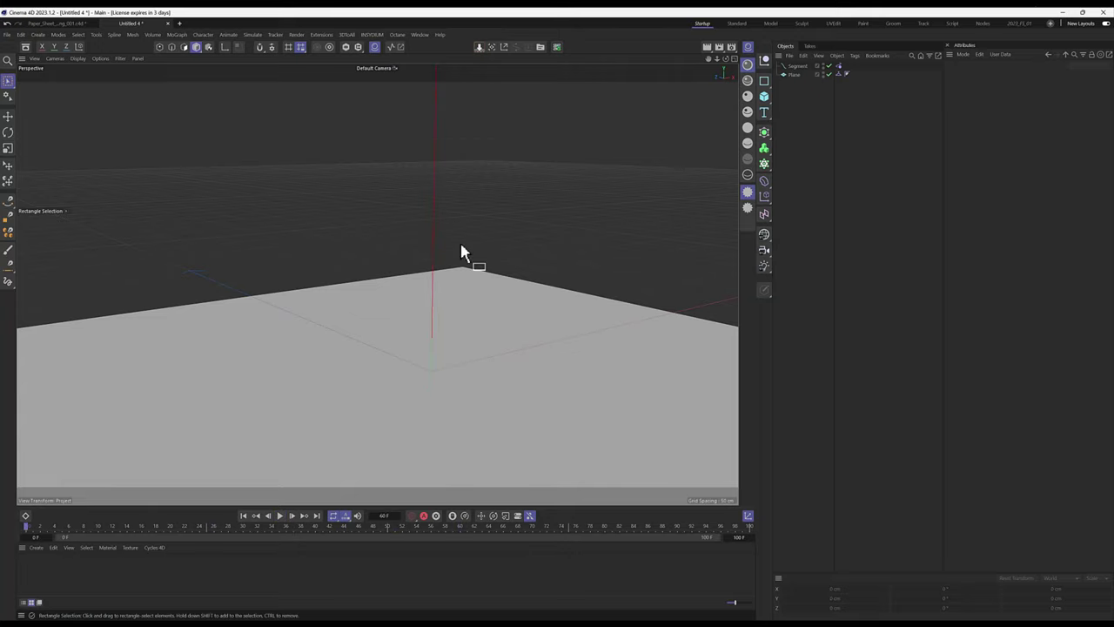
# Add a Cube sized 2 cm wide and 350 cm tall.
pyautogui.moveTo(462, 251)
pyautogui.keyDown('alt'); pyautogui.mouseDown()
pyautogui.moveTo(440, 268)
pyautogui.moveTo(462, 265)
pyautogui.mouseUp(); pyautogui.keyUp('alt')
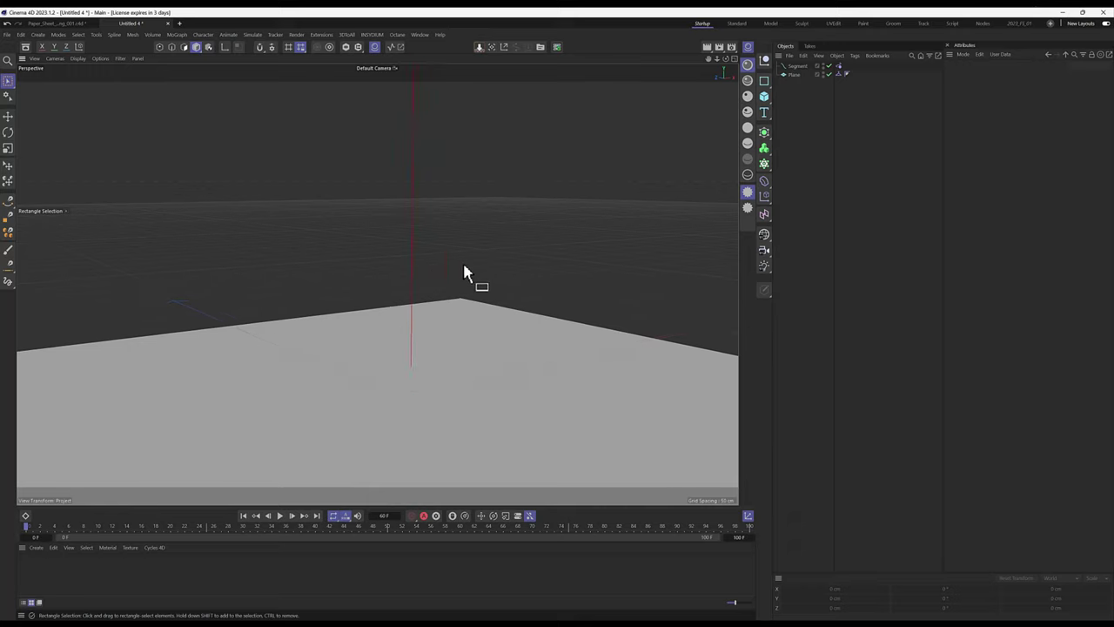
pyautogui.click(764, 98)
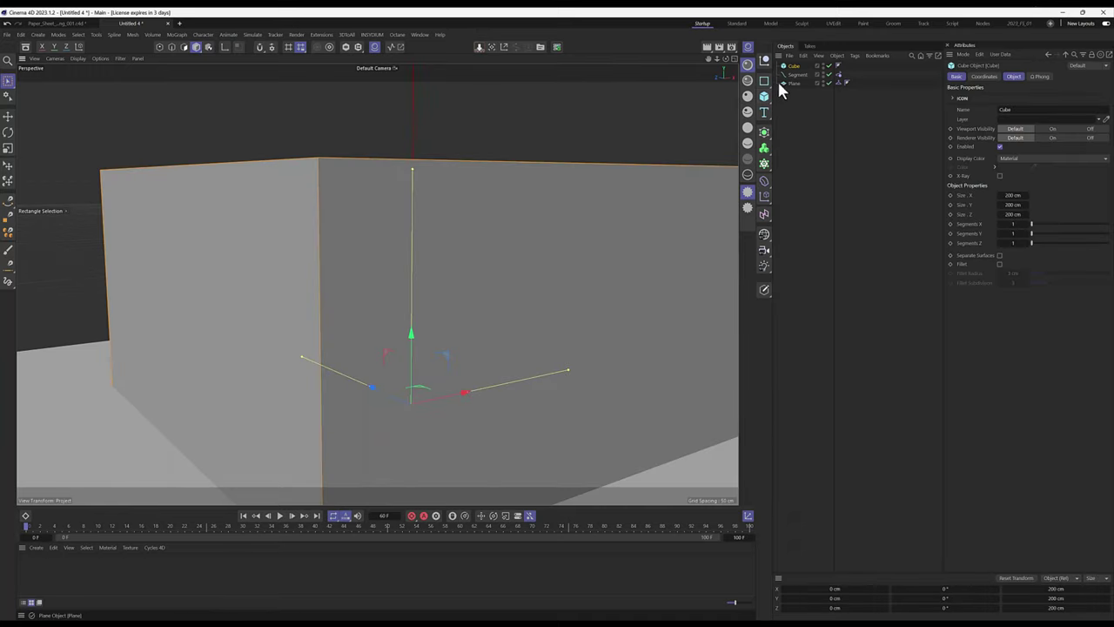
pyautogui.middleClick(603, 139)
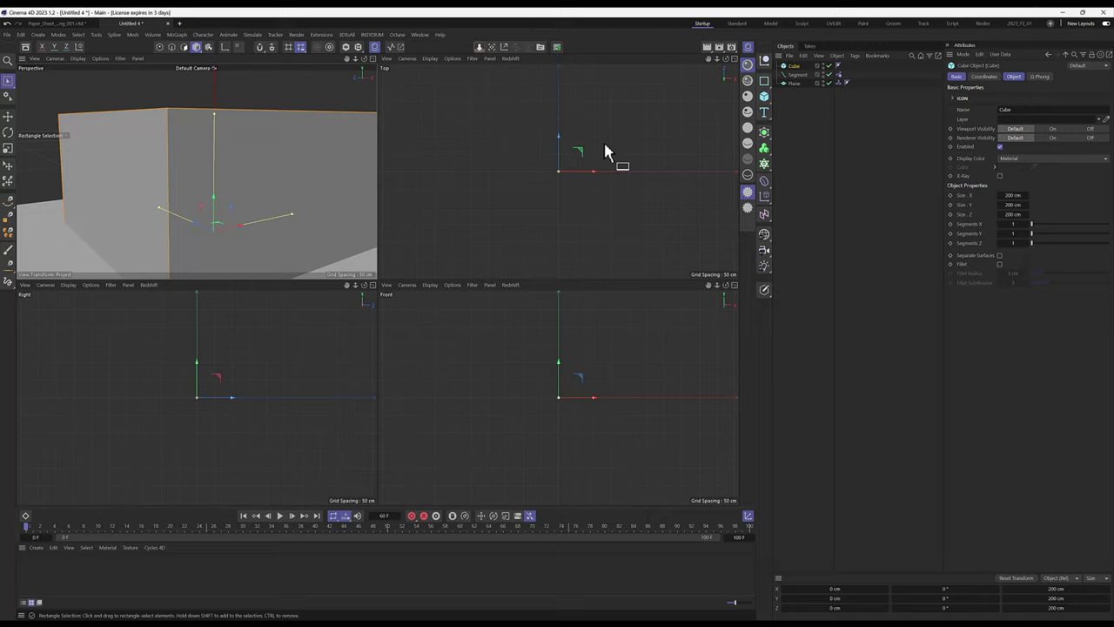
pyautogui.middleClick(589, 360)
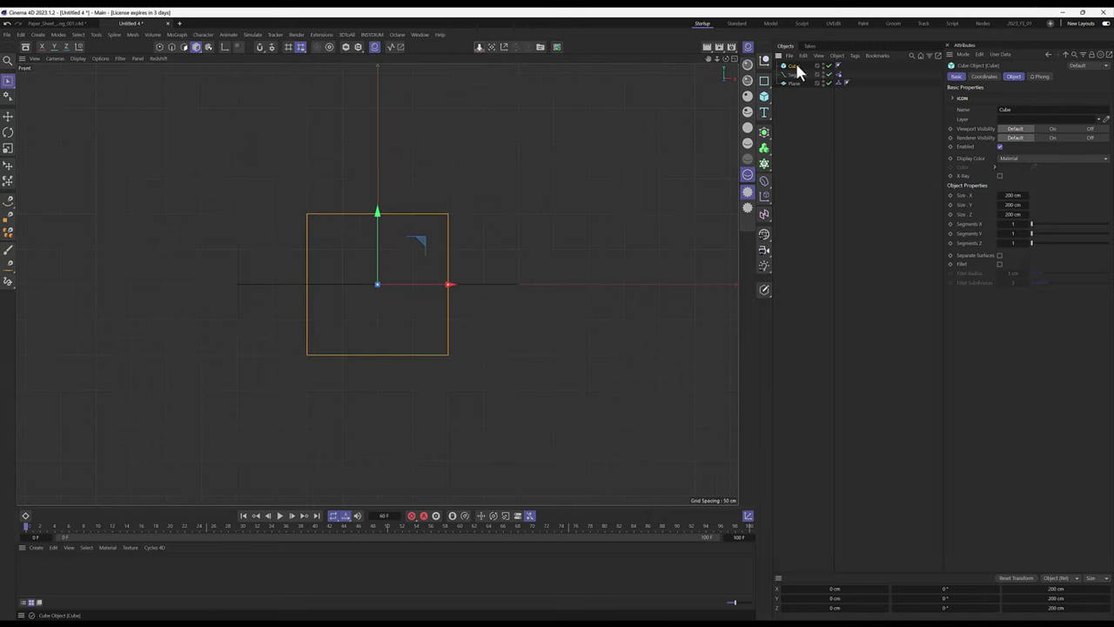
pyautogui.click(992, 75)
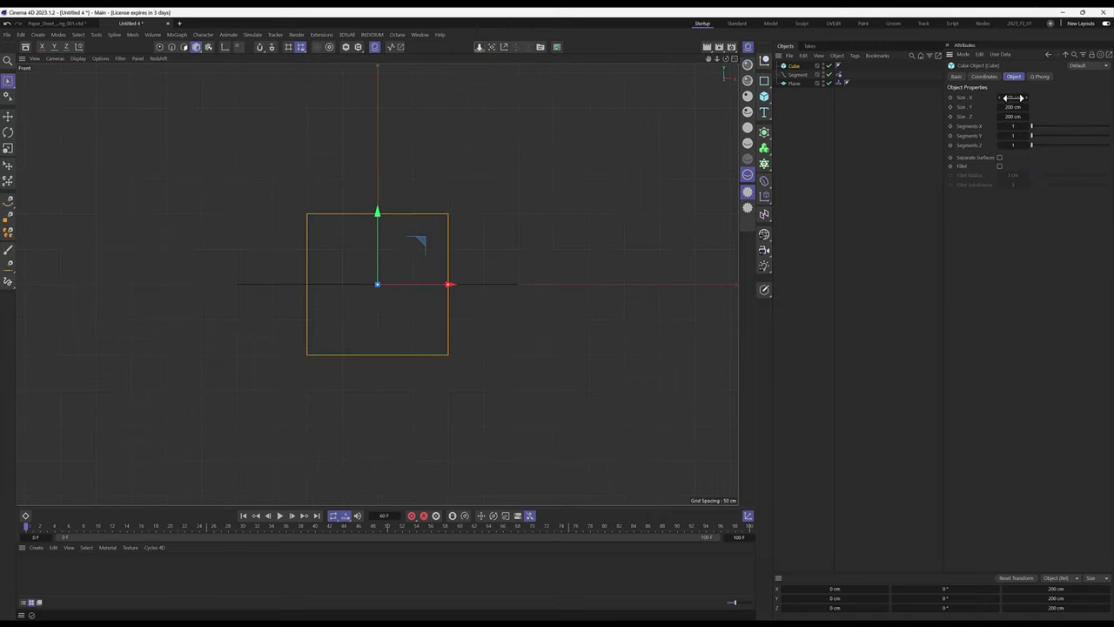
pyautogui.moveTo(1027, 97); pyautogui.dragTo(983, 98)
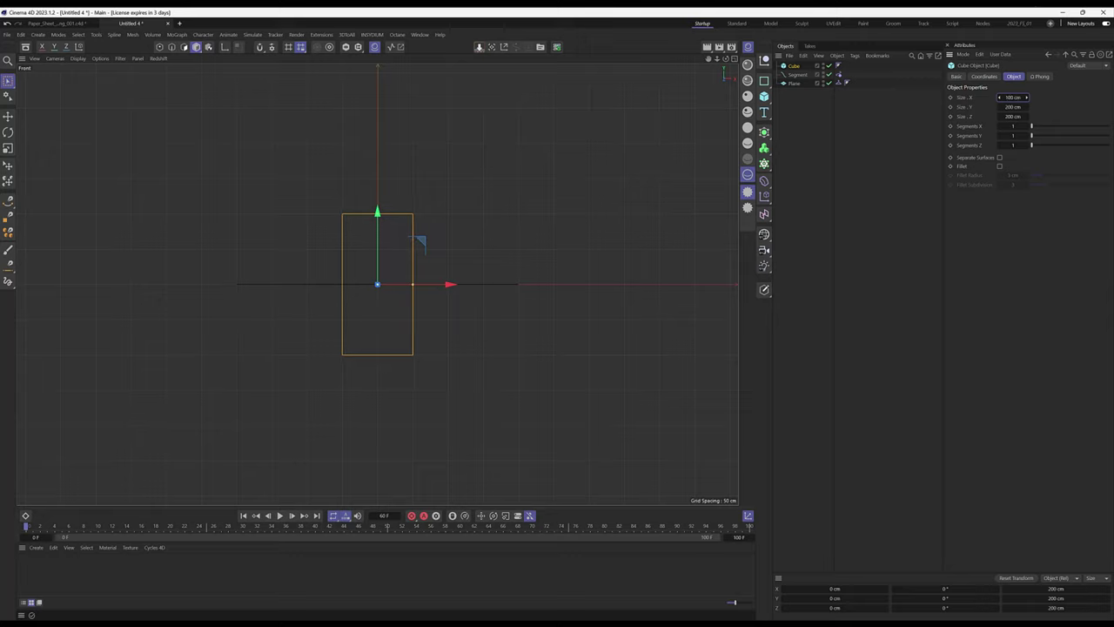
pyautogui.doubleClick(1014, 97)
pyautogui.write('2')
pyautogui.press('Return')
pyautogui.write('35')
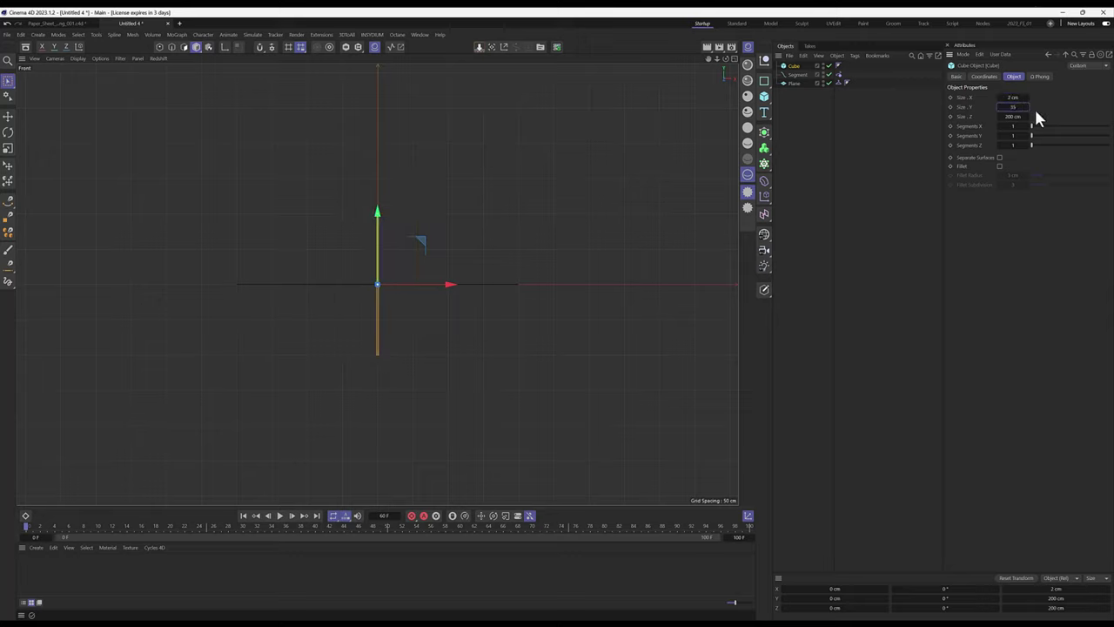
pyautogui.write('0')
pyautogui.press('Return')
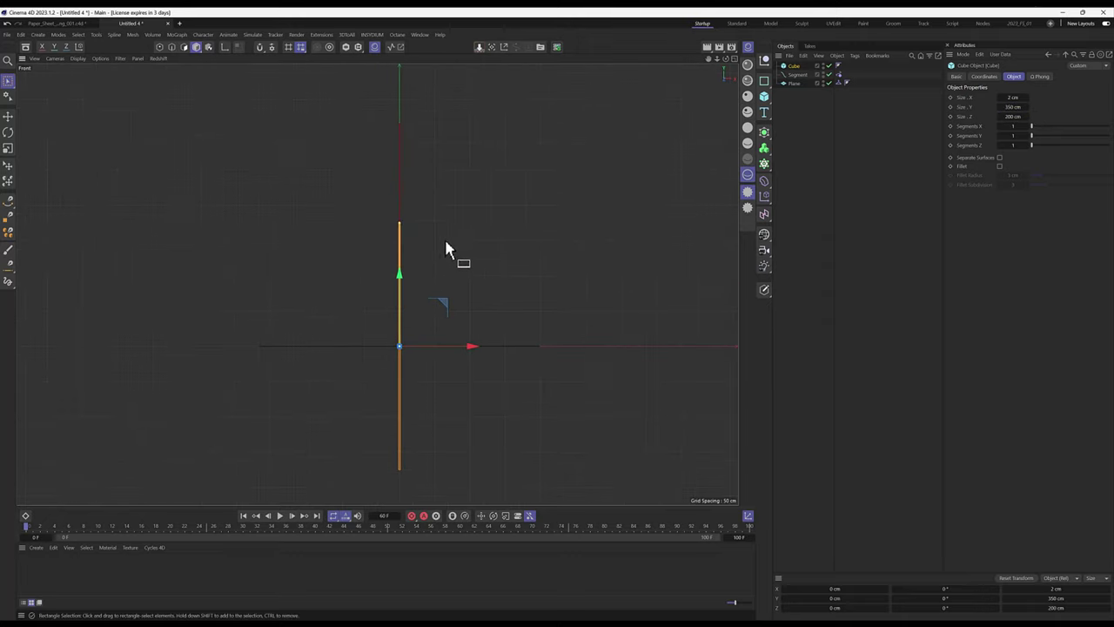
# Raise the cube to 172.5 cm on Y so its base sits on the plane.
pyautogui.moveTo(400, 288); pyautogui.dragTo(402, 161)
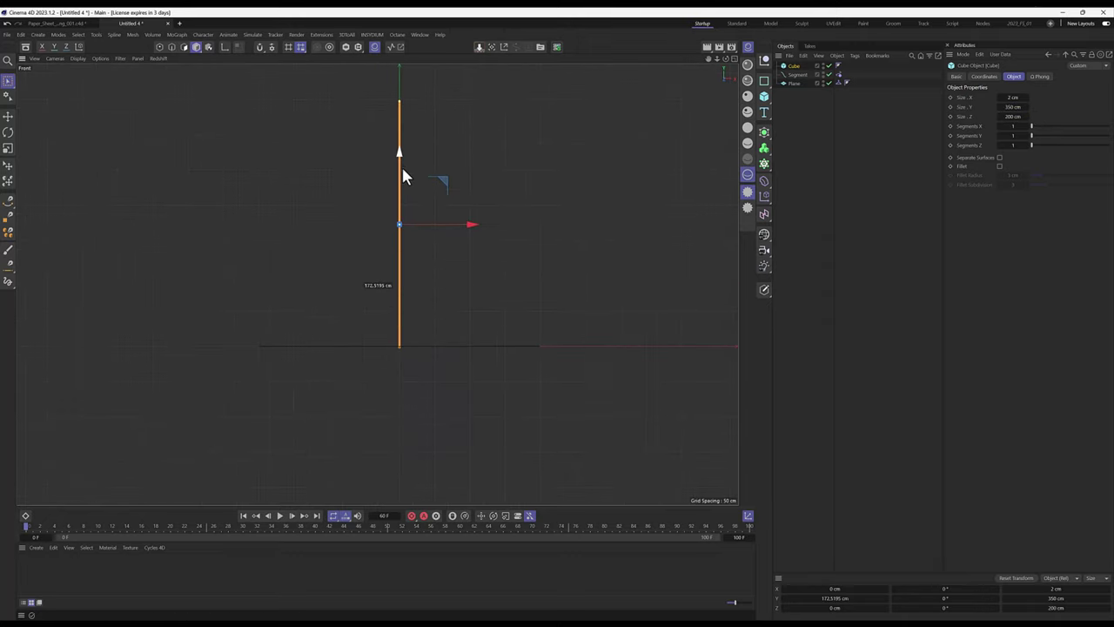
pyautogui.keyDown('alt'); pyautogui.moveTo(402, 161); pyautogui.dragTo(435, 186, button='middle'); pyautogui.keyUp('alt')
pyautogui.press('F5')
pyautogui.press('F3')
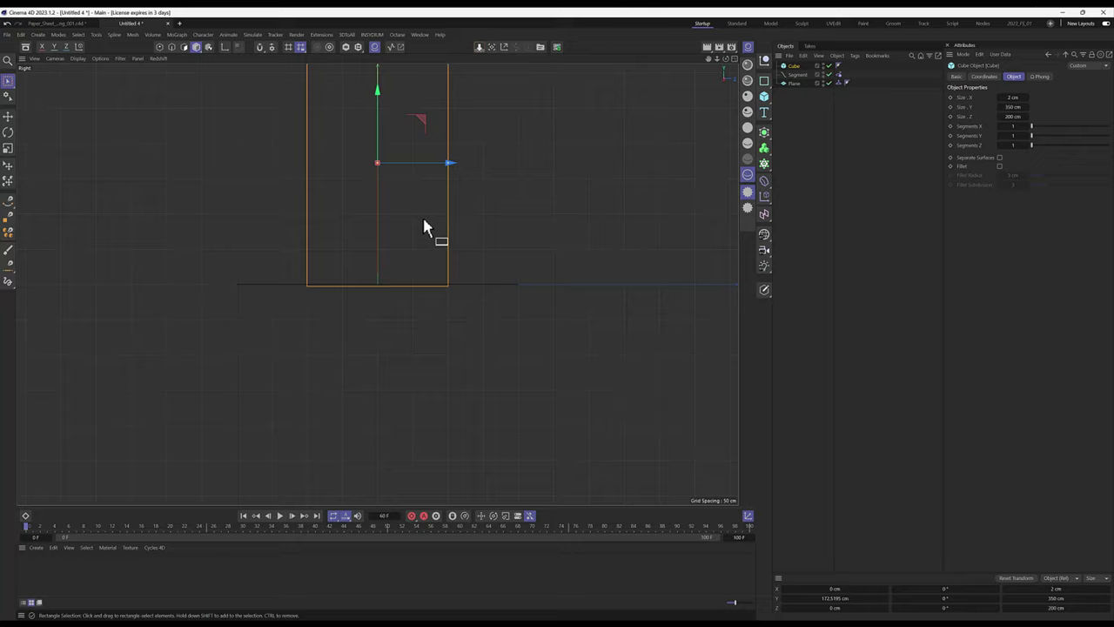
pyautogui.scroll(3, 411, 253)
# Reduce the cube's depth to about 51 cm and switch it off in the Object Manager.
pyautogui.hotkey('ctrl', 'shift', 'a')
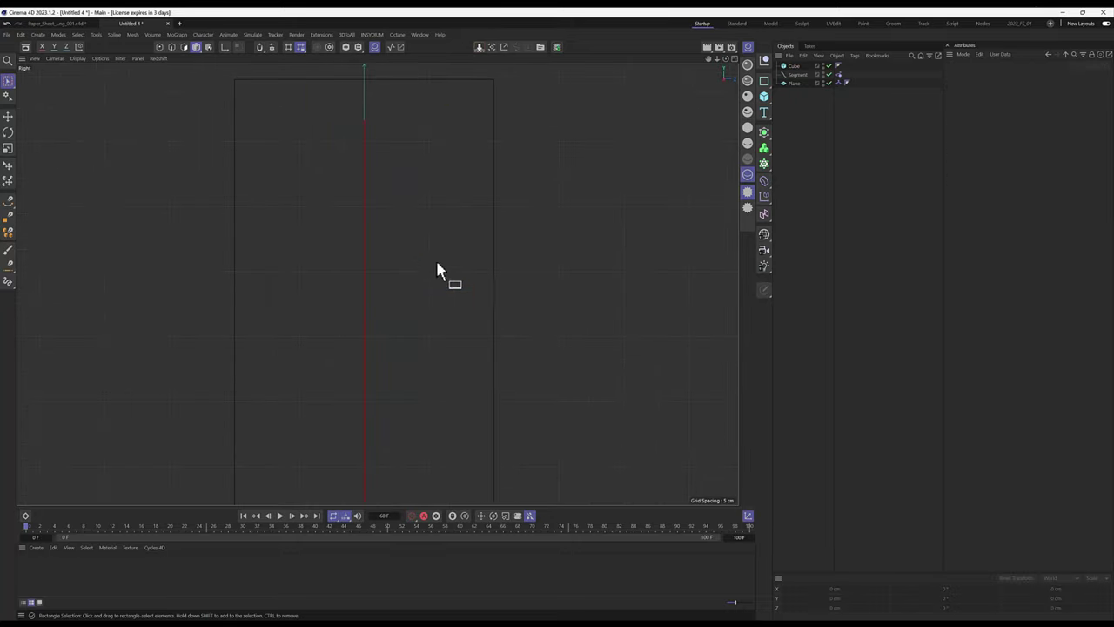
pyautogui.click(409, 248)
pyautogui.keyDown('alt'); pyautogui.moveTo(427, 253); pyautogui.dragTo(447, 184, button='middle'); pyautogui.keyUp('alt')
pyautogui.click(487, 192)
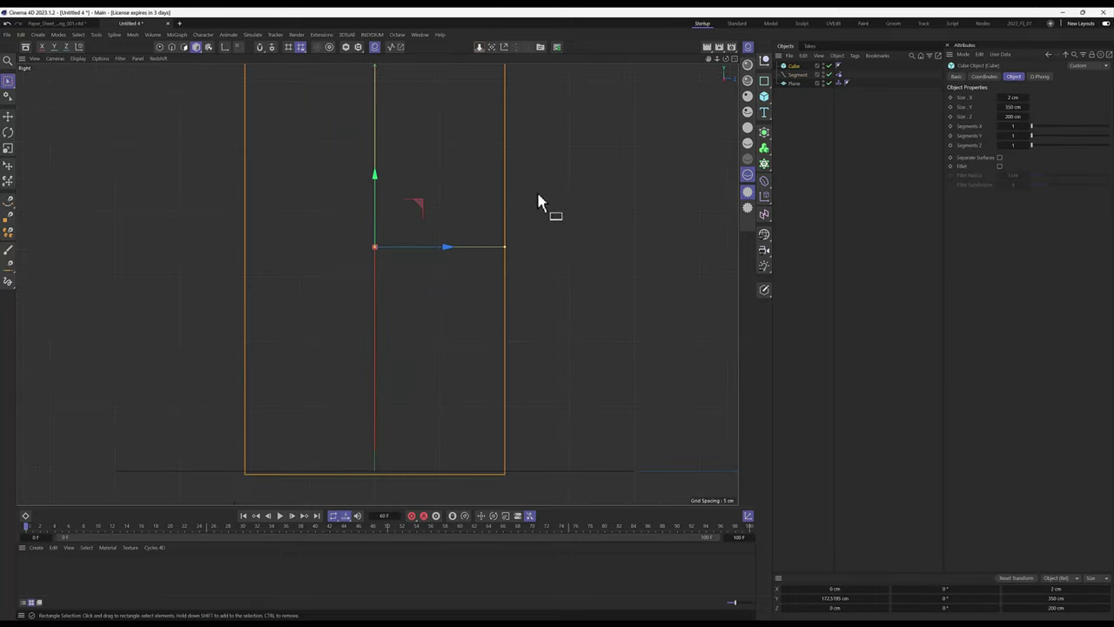
pyautogui.moveTo(503, 245); pyautogui.dragTo(408, 249)
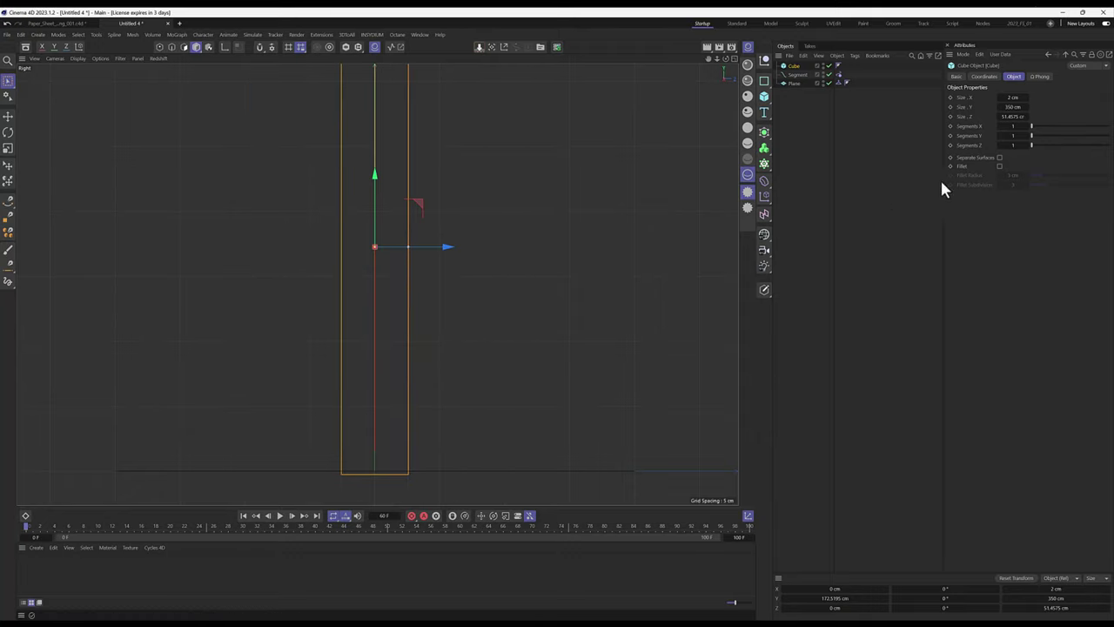
pyautogui.click(1011, 117)
pyautogui.press('Return')
pyautogui.click(870, 174)
pyautogui.middleClick(229, 141)
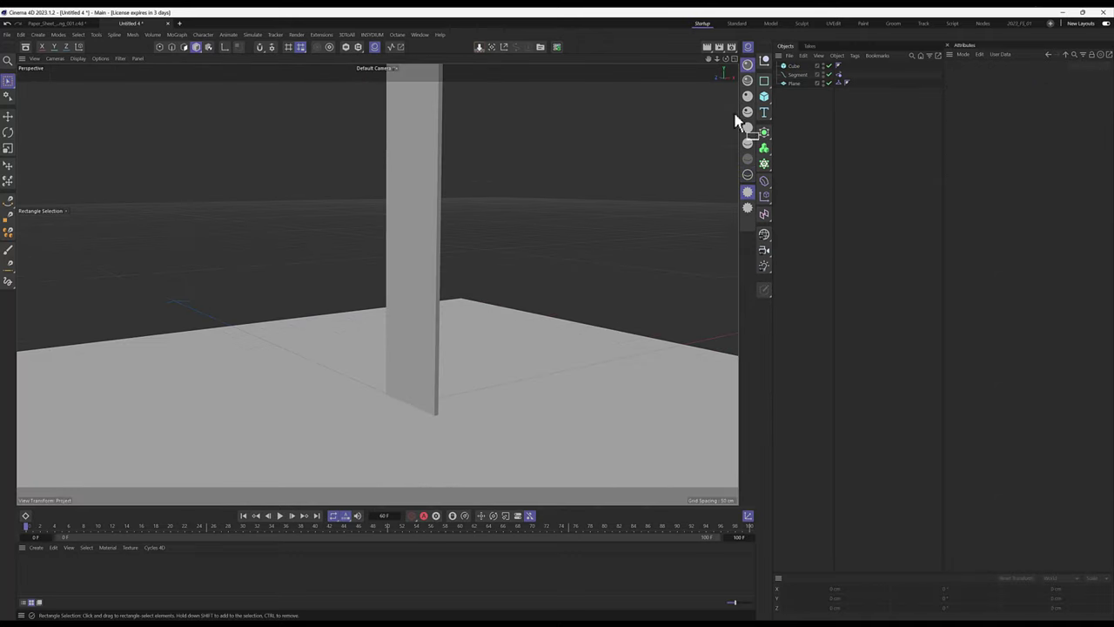
pyautogui.click(826, 67)
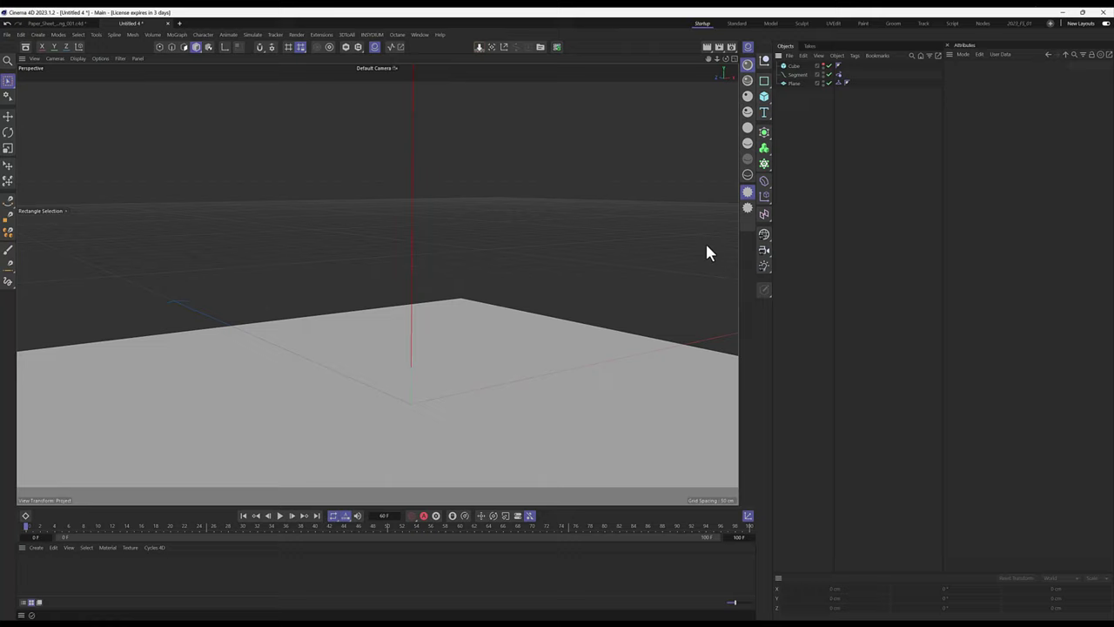
pyautogui.scroll(2, 441, 313)
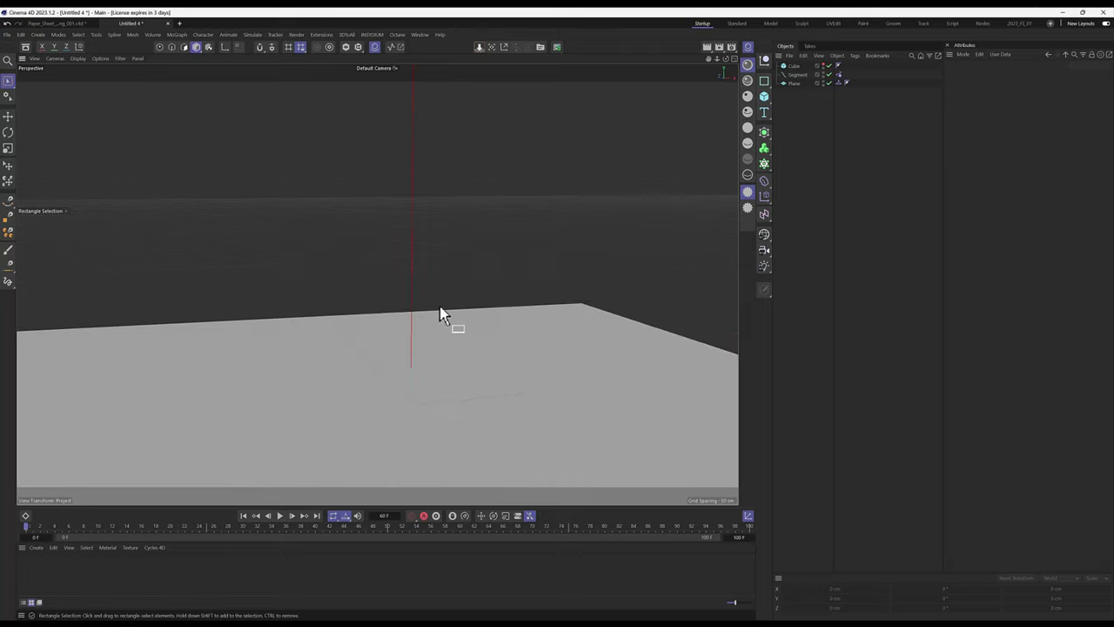
pyautogui.click(278, 515)
pyautogui.click(280, 515)
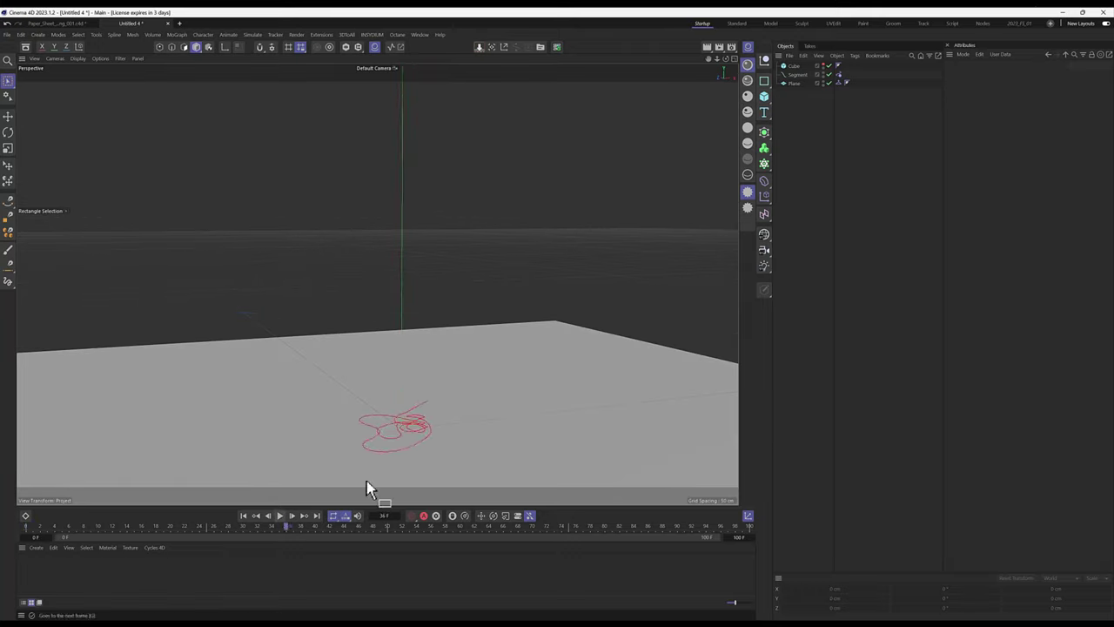
pyautogui.keyDown('alt'); pyautogui.moveTo(366, 480); pyautogui.dragTo(279, 502); pyautogui.keyUp('alt')
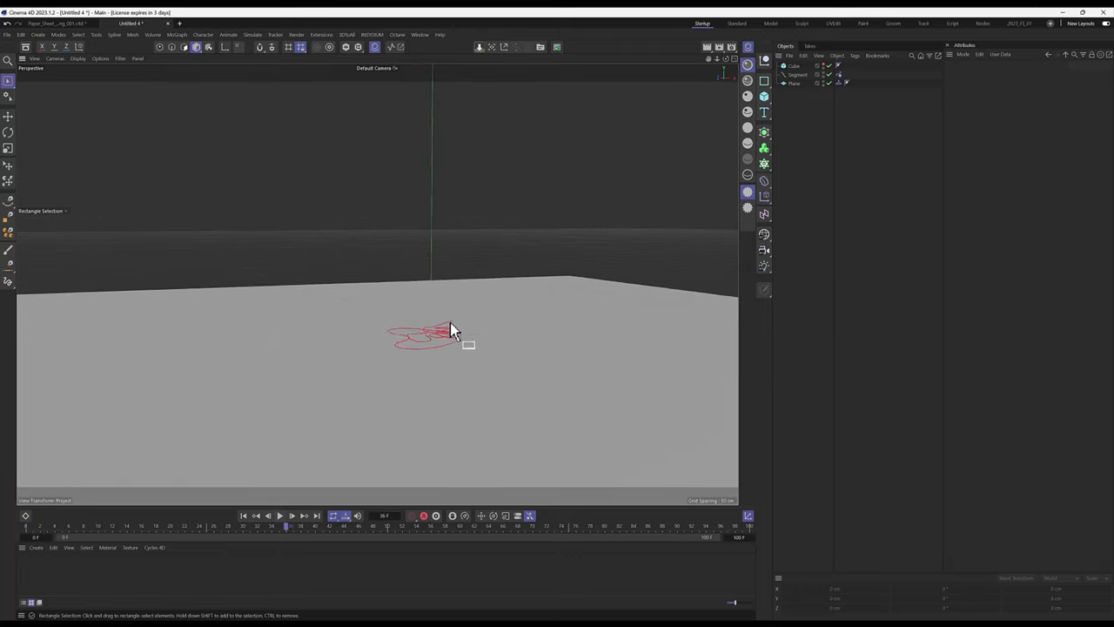
pyautogui.click(243, 515)
pyautogui.keyDown('alt'); pyautogui.moveTo(464, 310); pyautogui.dragTo(446, 365); pyautogui.keyUp('alt')
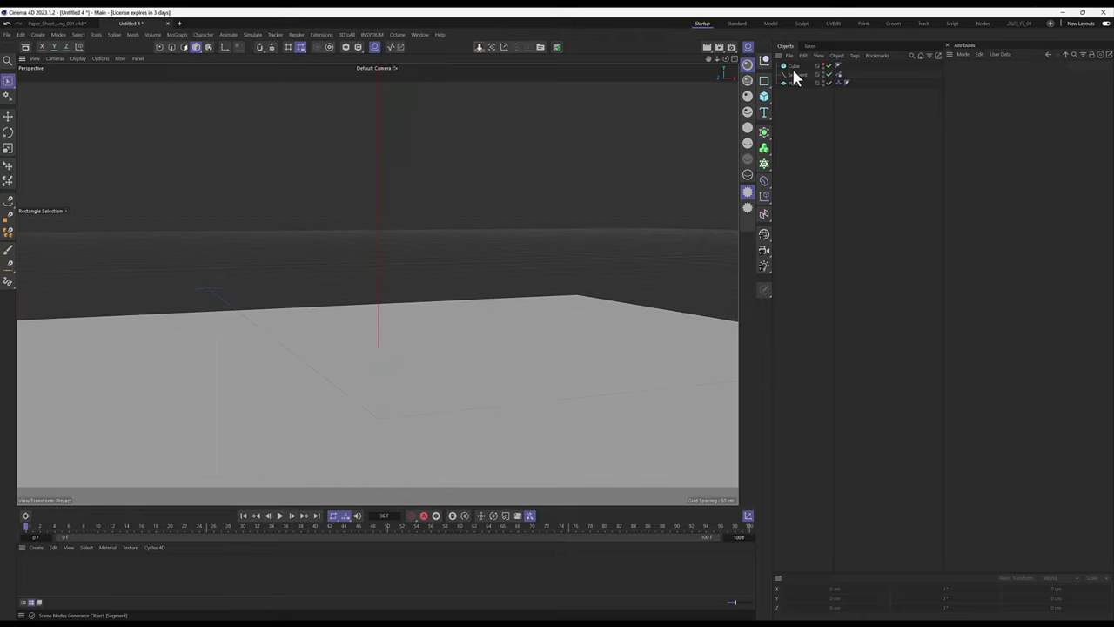
pyautogui.click(838, 66)
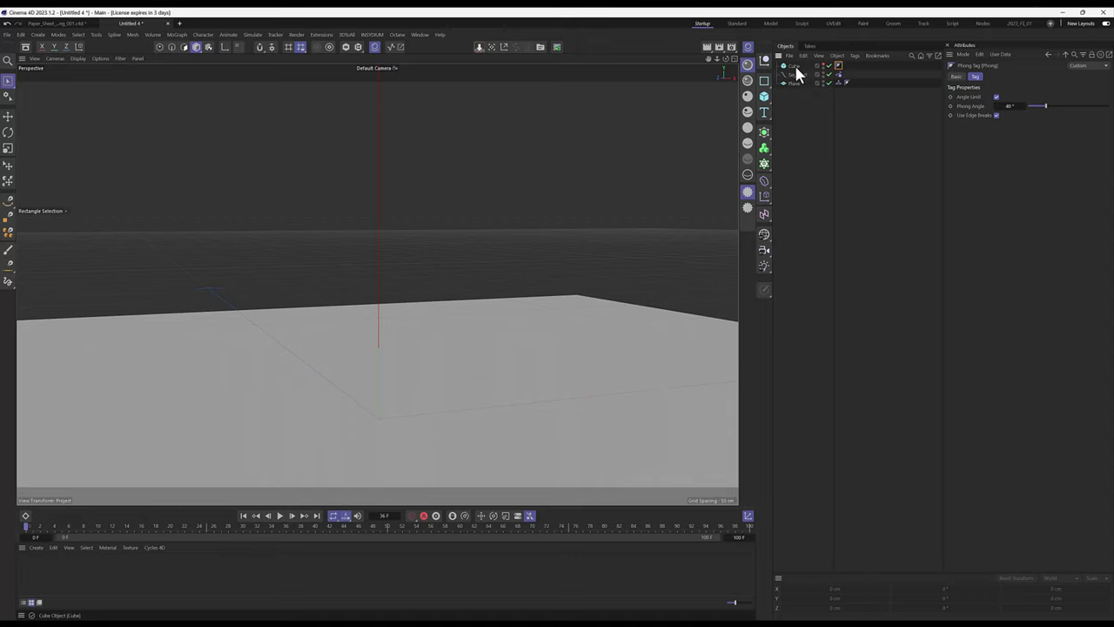
# Add a Collider tag to the Cube and test-play the rope simulation.
pyautogui.click(796, 68)
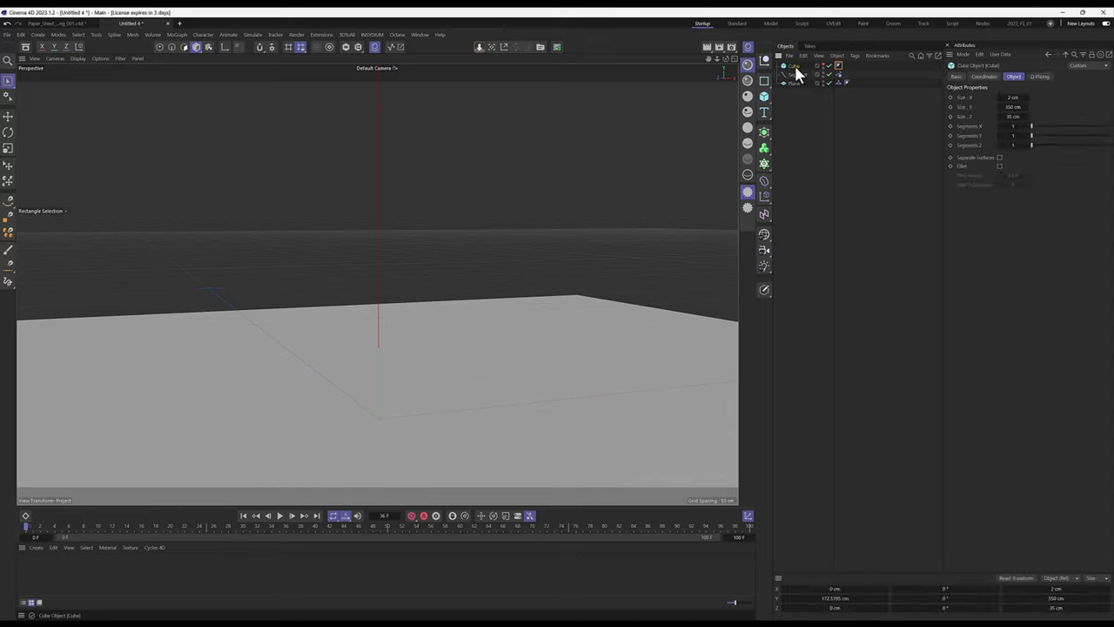
pyautogui.rightClick(796, 68)
pyautogui.moveTo(827, 201)
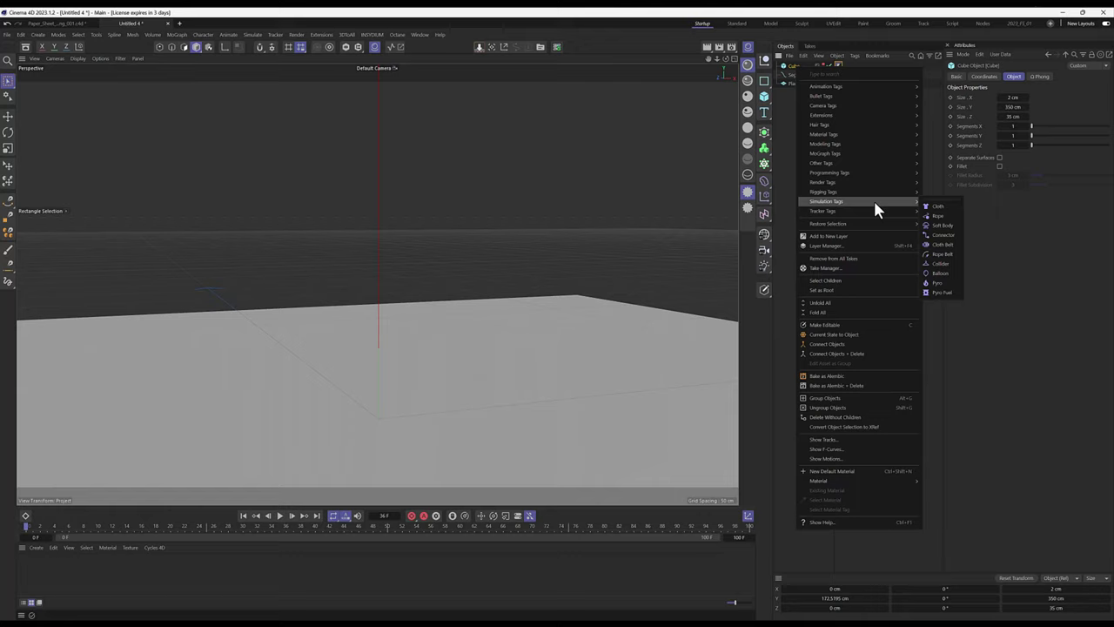
pyautogui.click(950, 264)
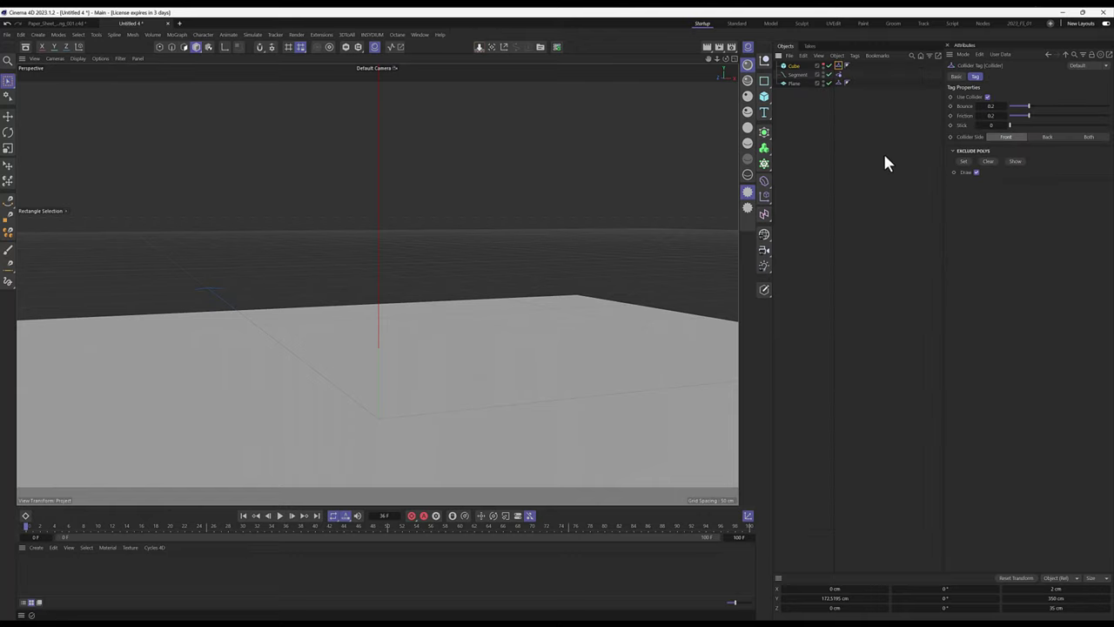
pyautogui.click(280, 516)
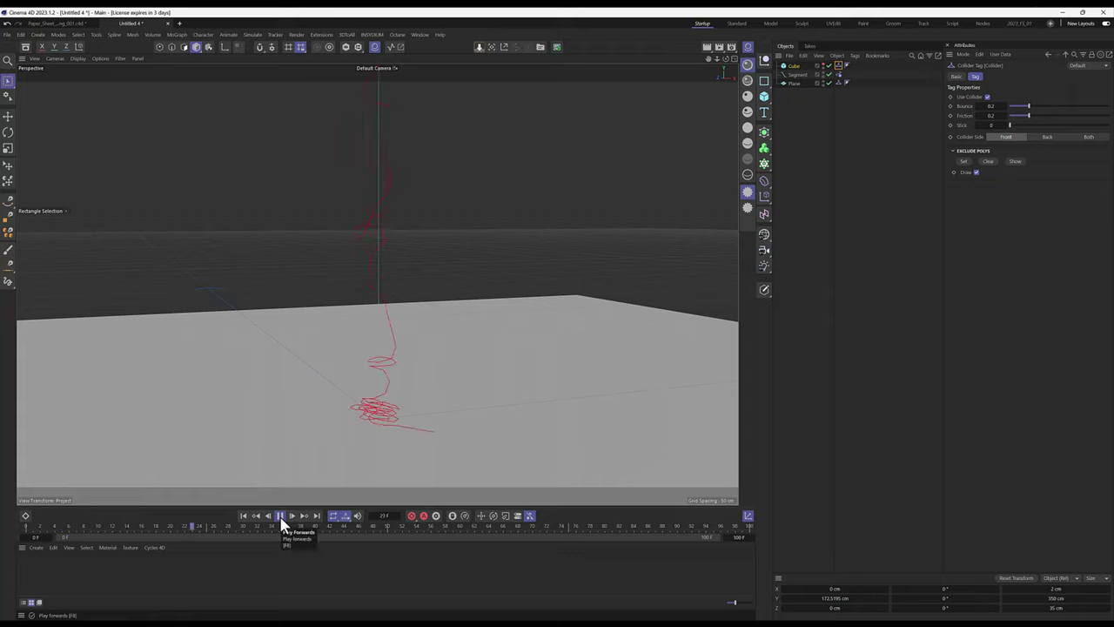
pyautogui.click(280, 516)
pyautogui.click(242, 515)
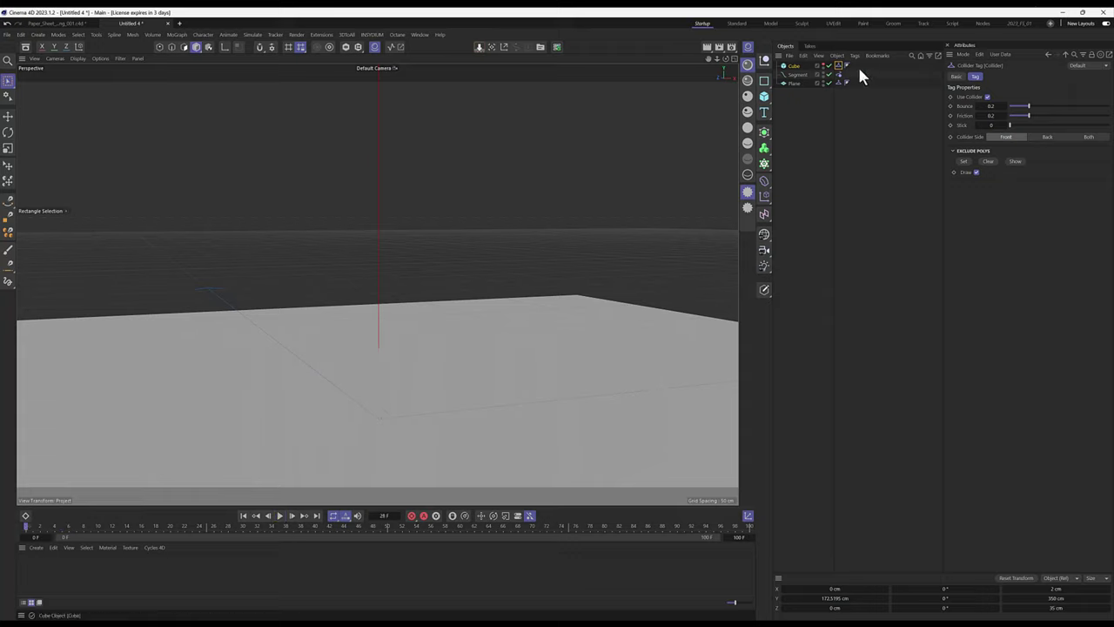
# Set the Cube collider's side to Back and replay to see the rope pile up.
pyautogui.click(1046, 137)
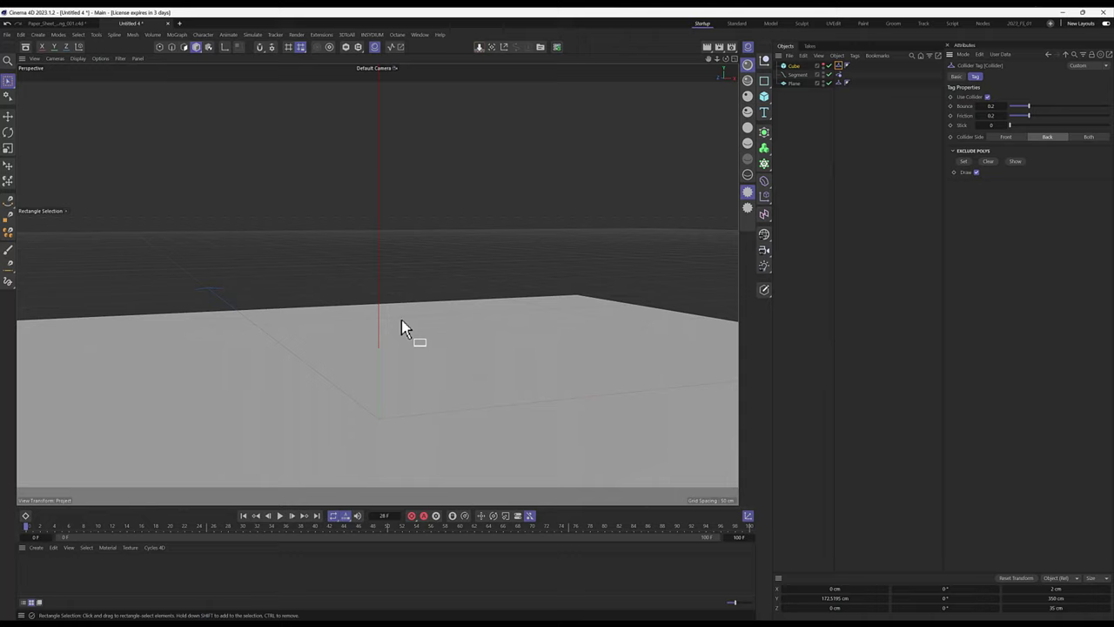
pyautogui.click(280, 515)
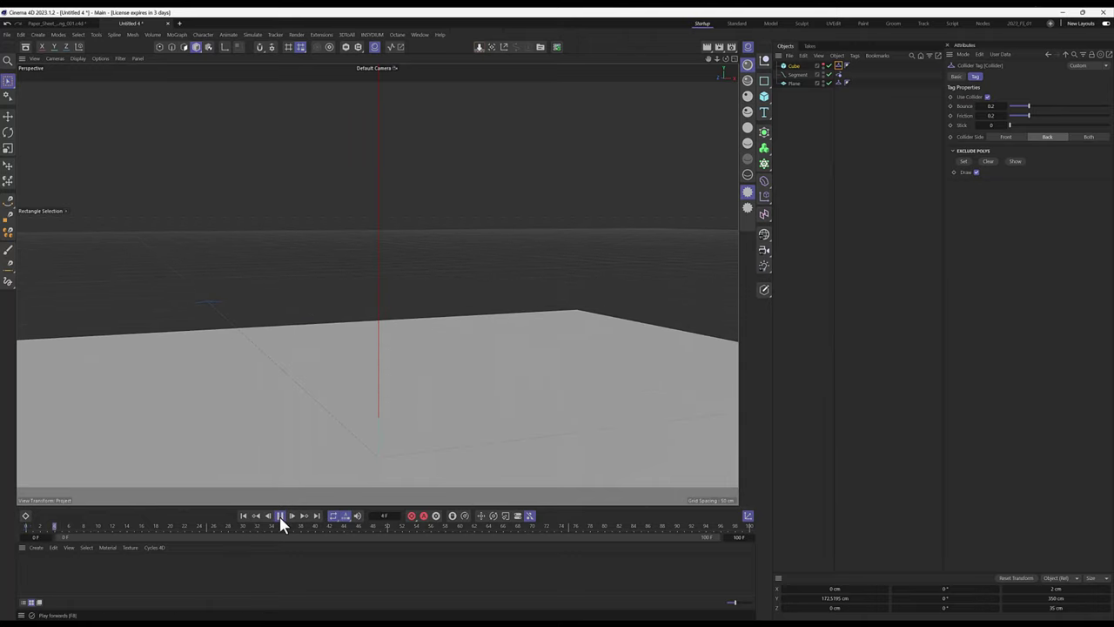
pyautogui.click(281, 515)
pyautogui.scroll(2, 418, 374)
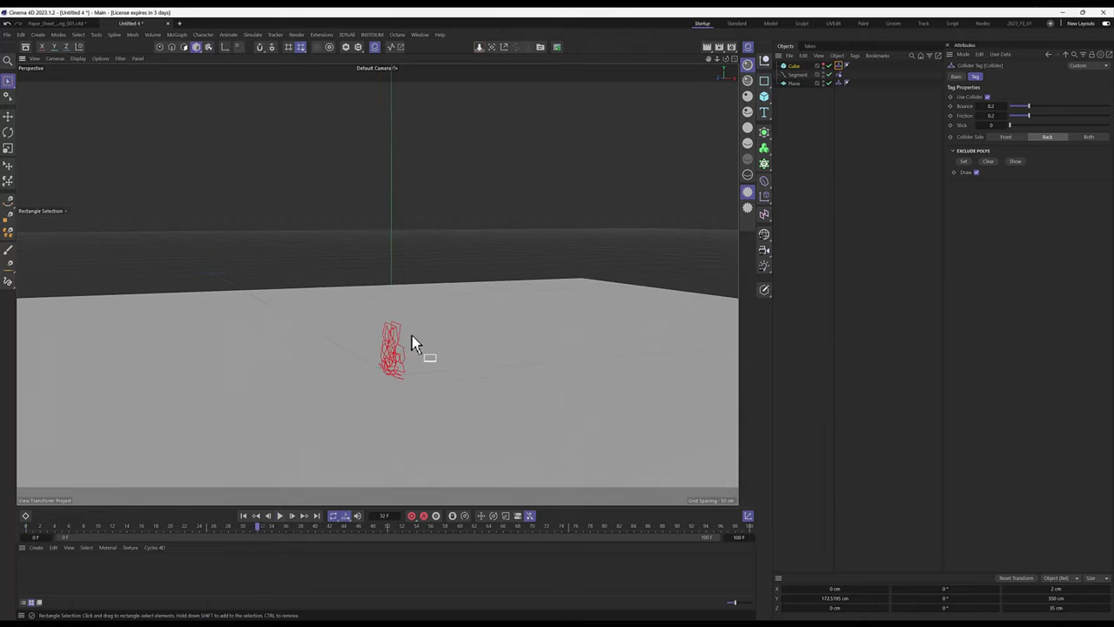
pyautogui.scroll(3, 412, 335)
pyautogui.moveTo(456, 347)
pyautogui.keyDown('alt'); pyautogui.mouseDown()
pyautogui.moveTo(487, 330)
pyautogui.moveTo(474, 316)
pyautogui.moveTo(485, 309)
pyautogui.mouseUp(); pyautogui.keyUp('alt')
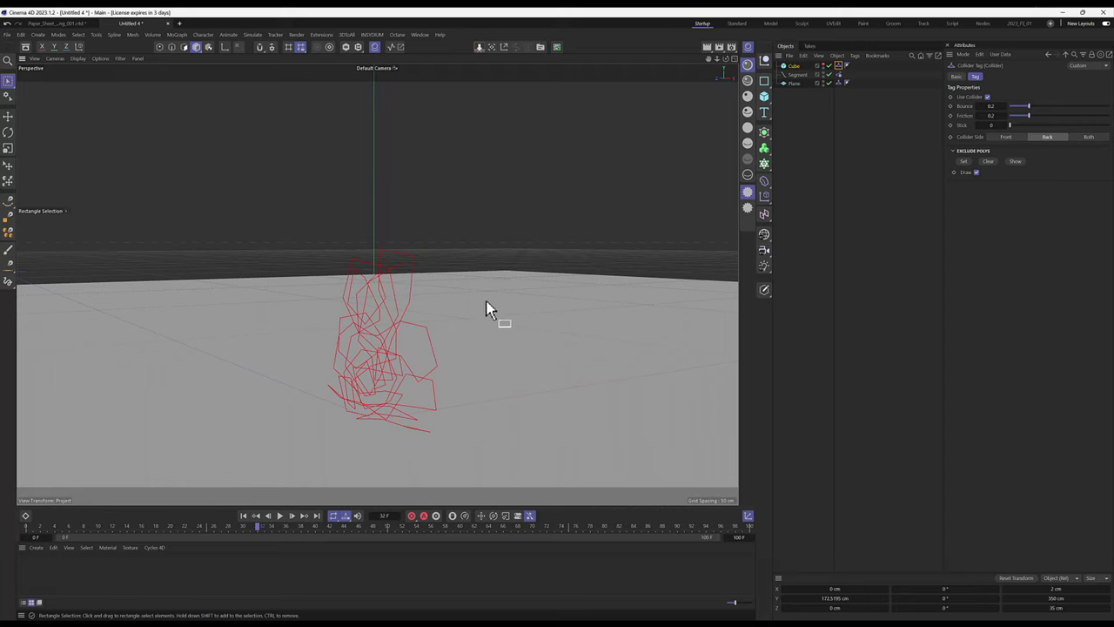
# Show the project Simulation settings at 30% damping, rewind, and orbit around the coiled rope.
pyautogui.click(900, 174)
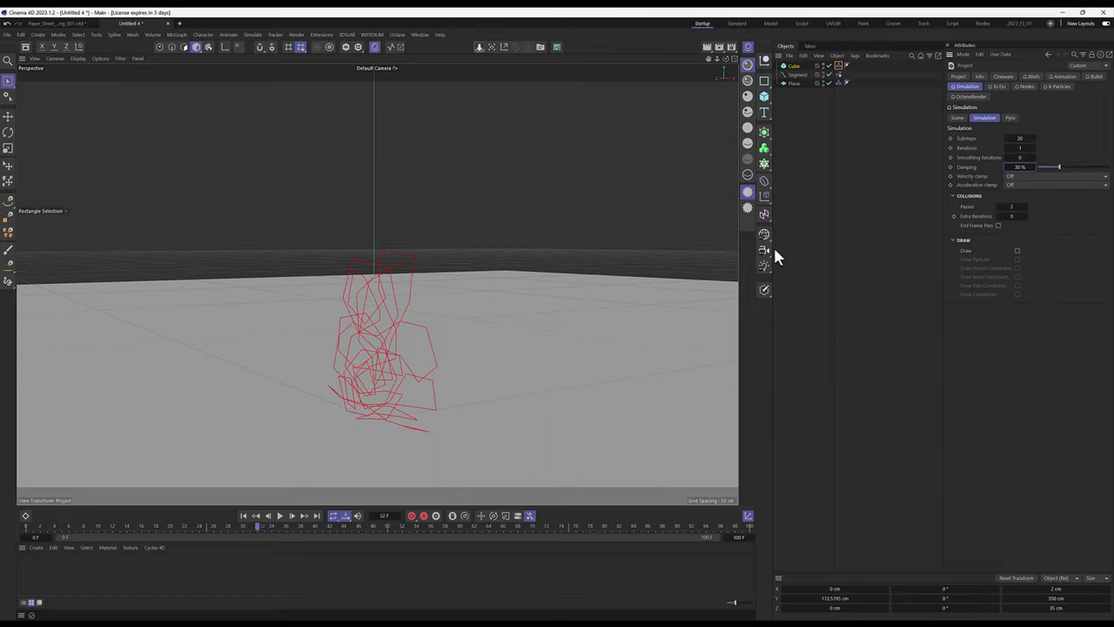
pyautogui.click(246, 515)
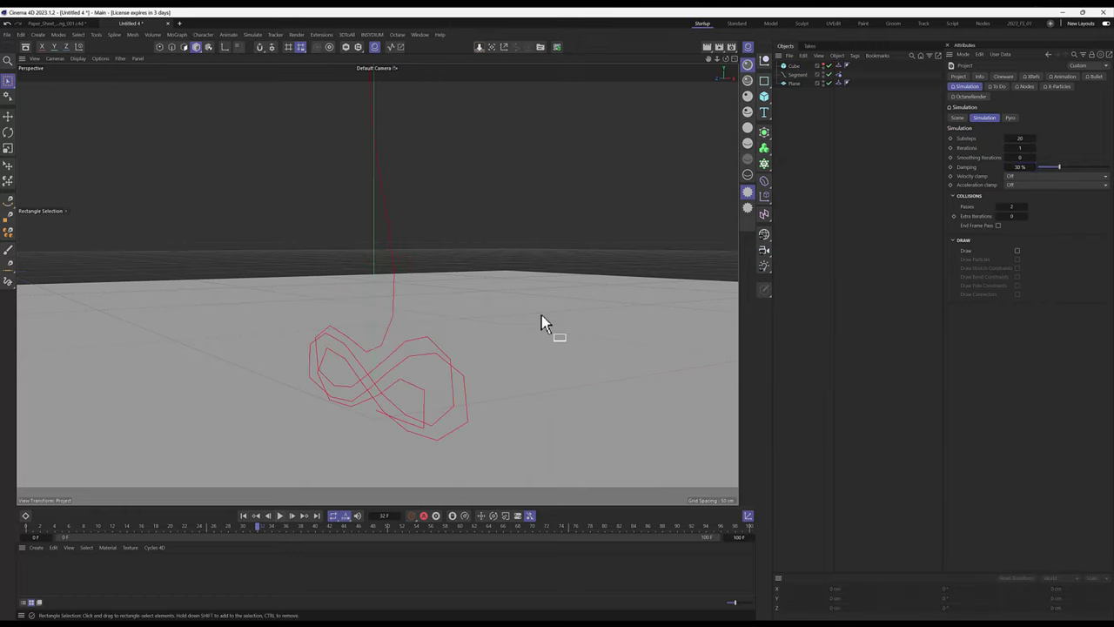
pyautogui.moveTo(466, 248)
pyautogui.keyDown('alt'); pyautogui.mouseDown()
pyautogui.moveTo(403, 224)
pyautogui.moveTo(420, 331)
pyautogui.moveTo(408, 336)
pyautogui.moveTo(454, 324)
pyautogui.moveTo(413, 330)
pyautogui.mouseUp(); pyautogui.keyUp('alt')
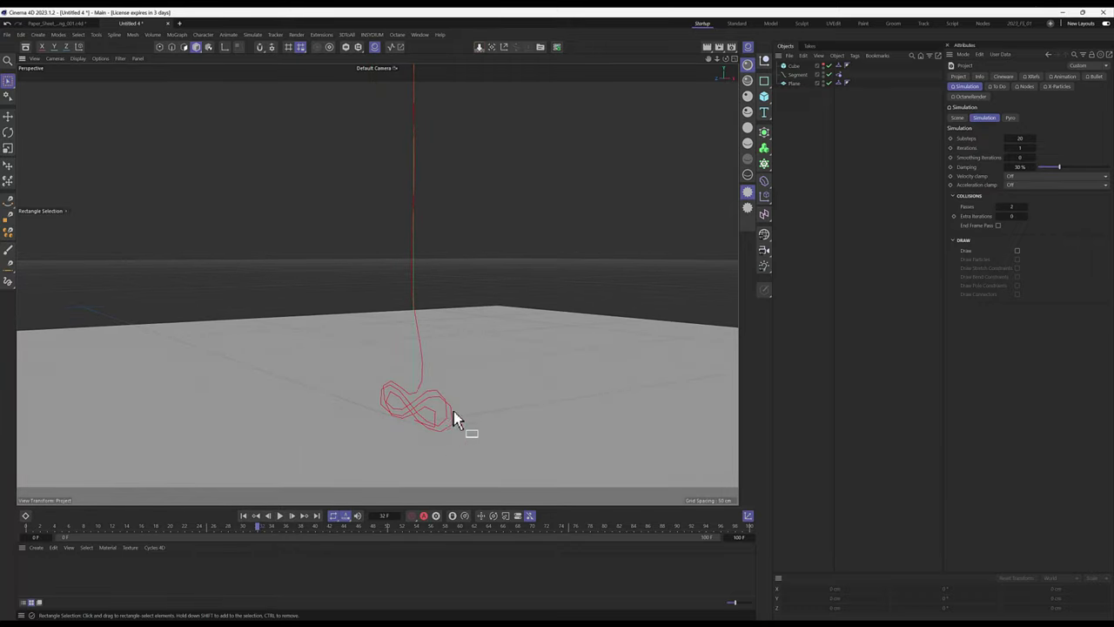
# Set the Rope tag's Radius to 0.75 cm and replay to inspect the folds.
pyautogui.click(792, 74)
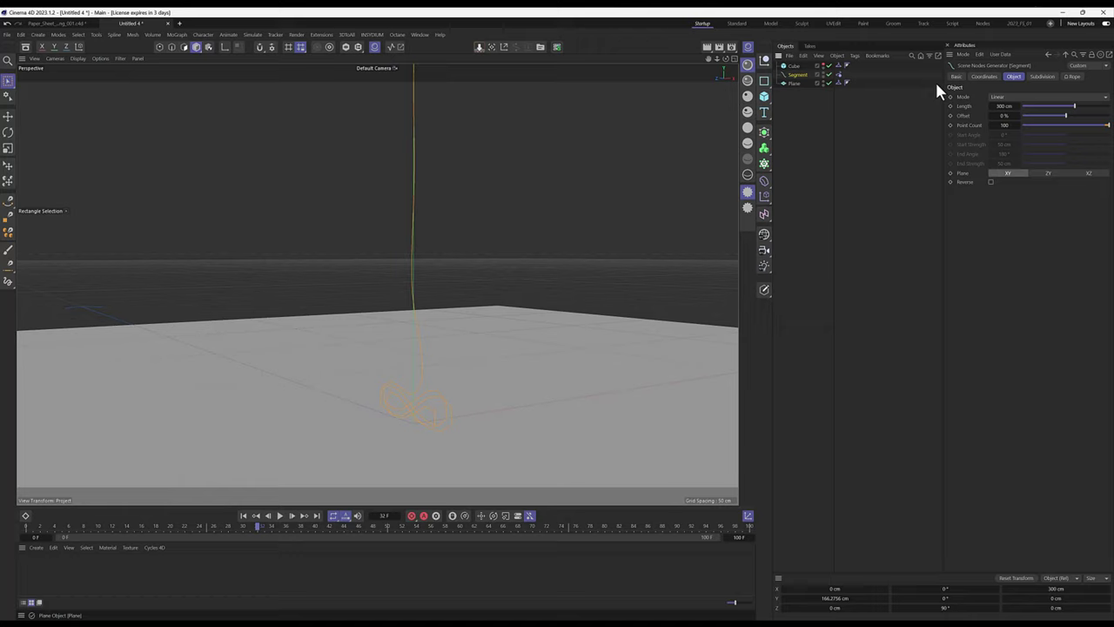
pyautogui.click(840, 75)
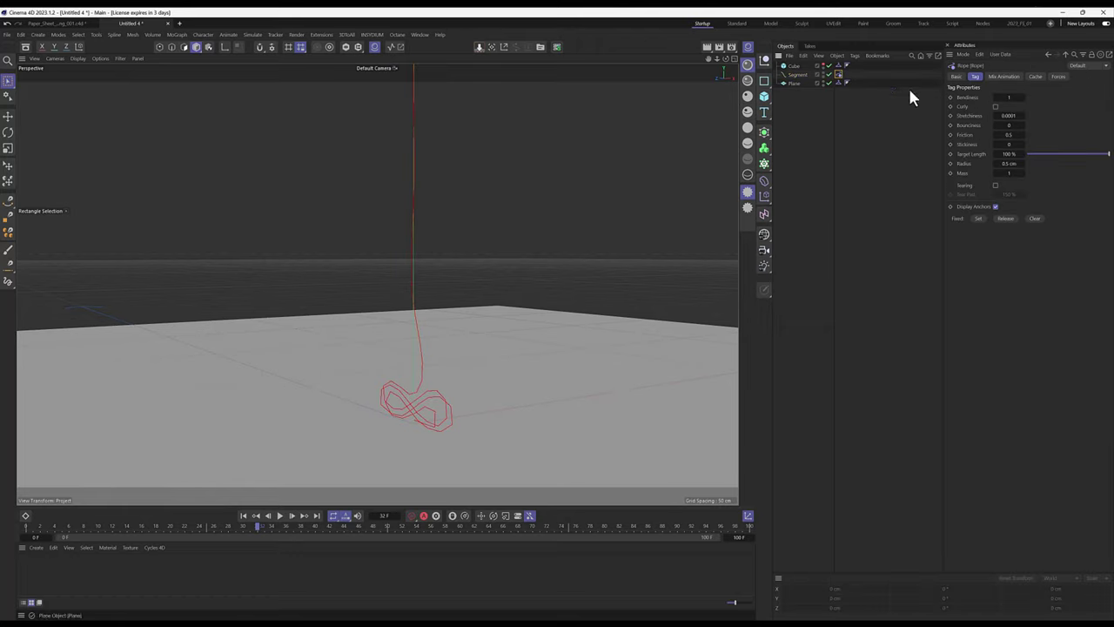
pyautogui.doubleClick(1009, 164)
pyautogui.write('1')
pyautogui.press('Return')
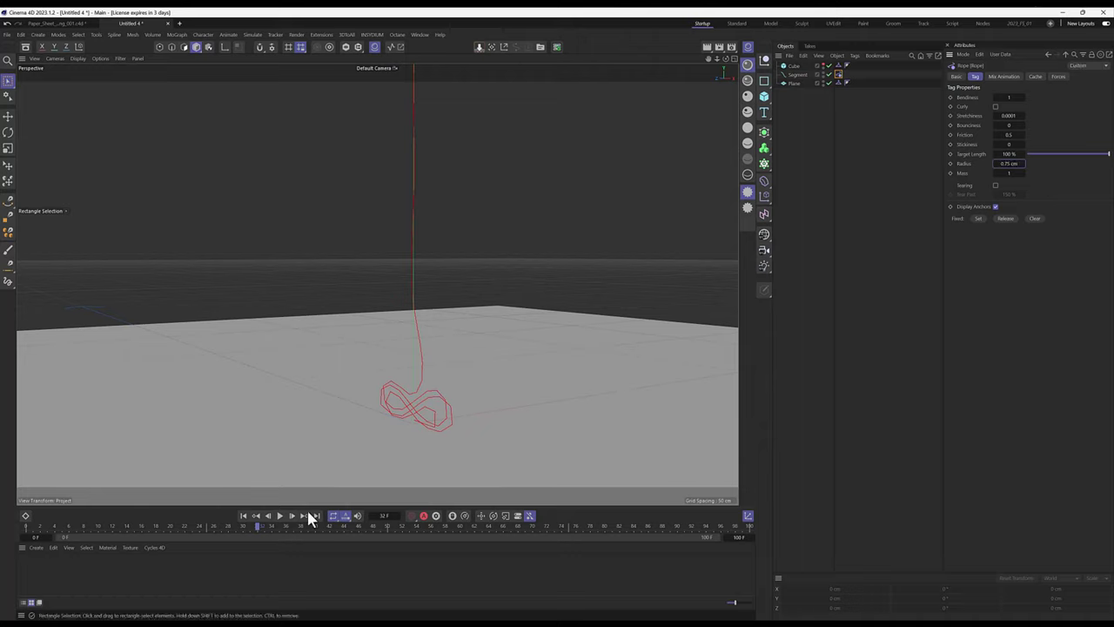
pyautogui.click(243, 515)
pyautogui.click(280, 515)
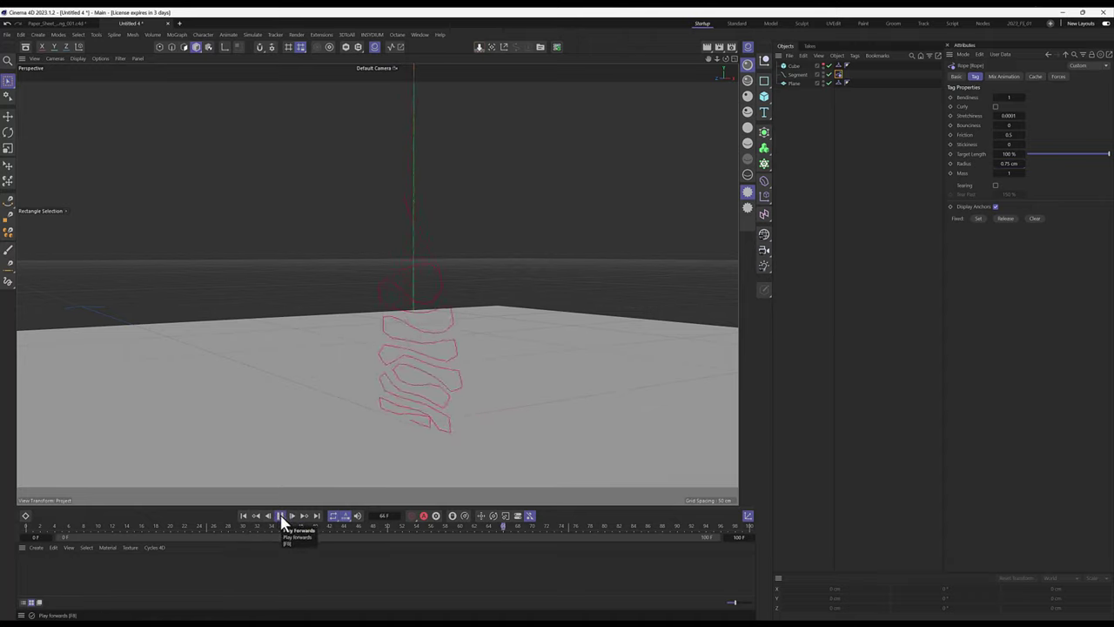
pyautogui.click(280, 515)
pyautogui.moveTo(422, 424)
pyautogui.keyDown('alt'); pyautogui.mouseDown()
pyautogui.moveTo(442, 373)
pyautogui.moveTo(492, 348)
pyautogui.mouseUp(); pyautogui.keyUp('alt')
# Set the rope's Mass to 0.5 and replay to check the stacked folding.
pyautogui.click(1018, 174)
pyautogui.write('0.5')
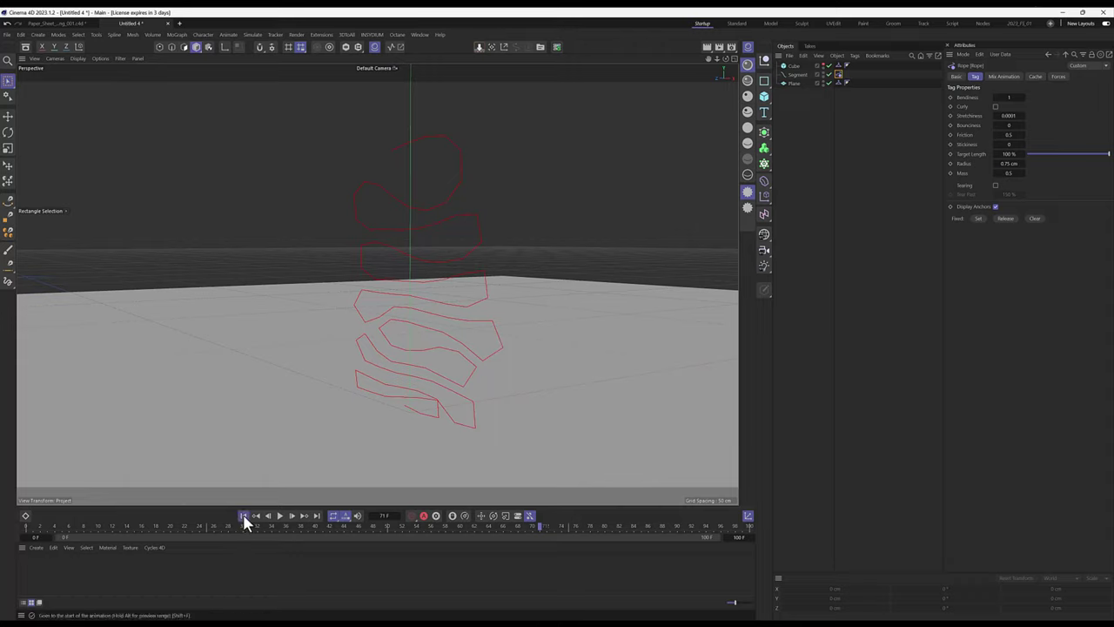
pyautogui.click(243, 515)
pyautogui.click(280, 515)
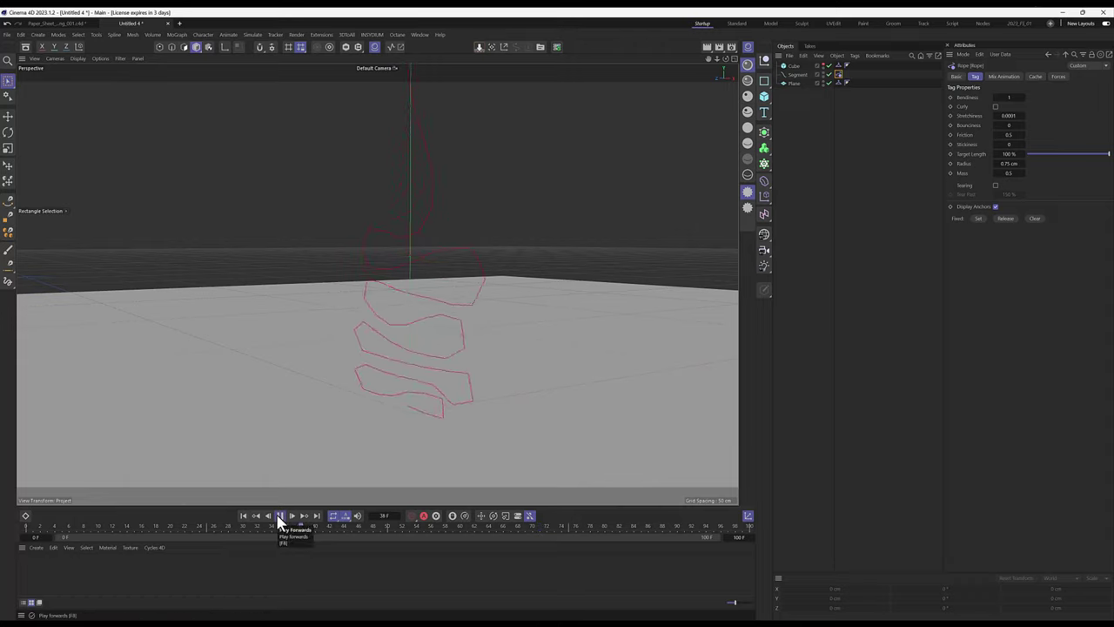
pyautogui.click(279, 515)
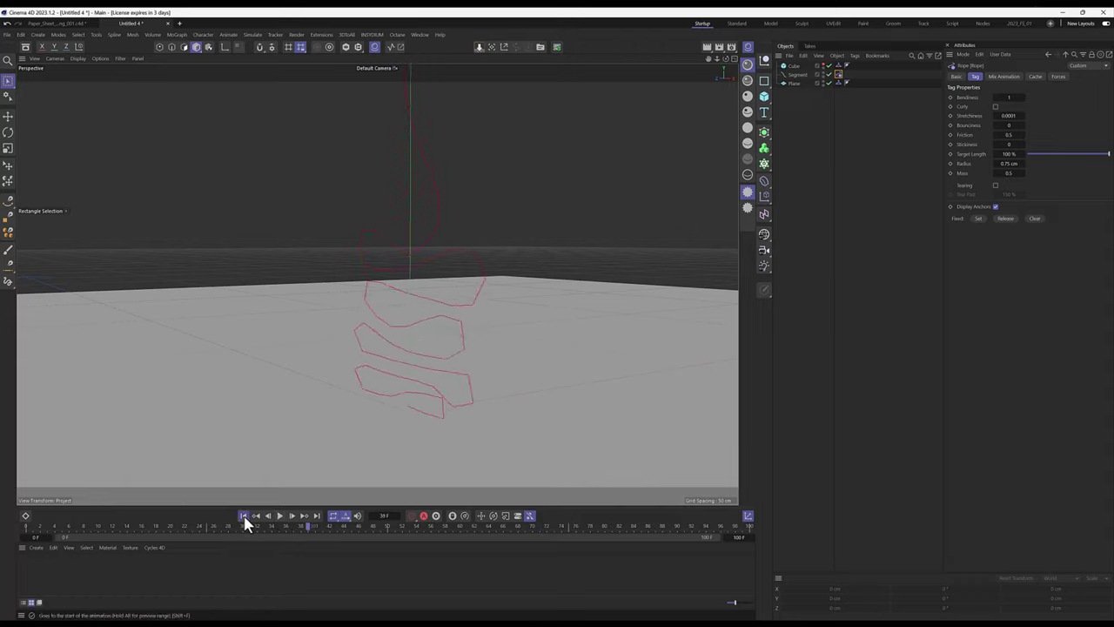
pyautogui.click(244, 515)
pyautogui.click(279, 515)
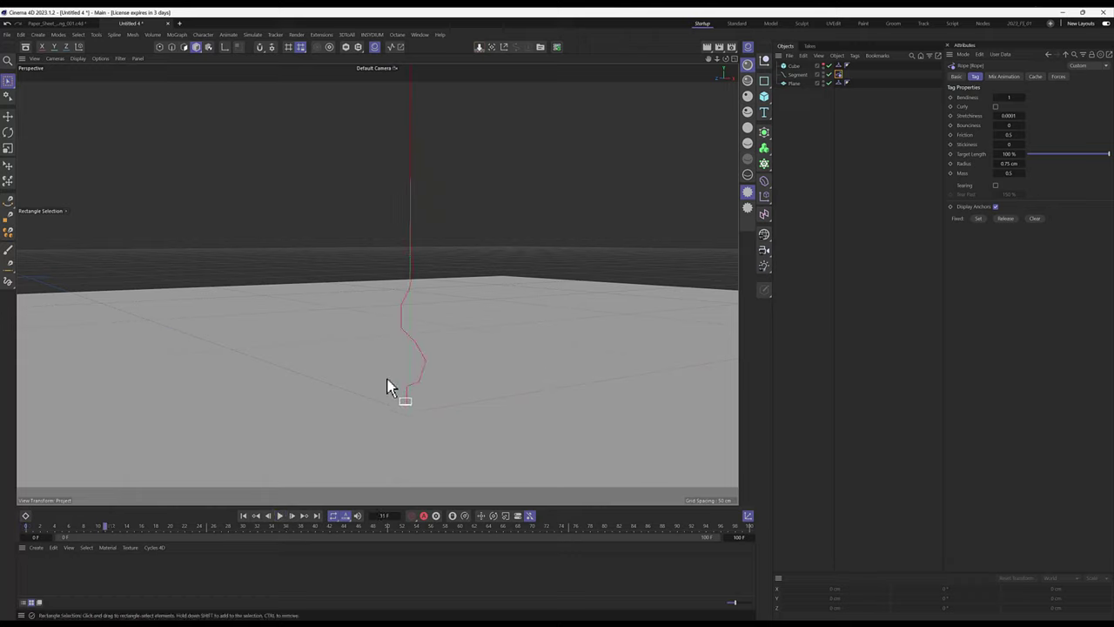
pyautogui.click(279, 515)
# Rewind to frame 0 and add a Bend deformer as a child of the Segment spline.
pyautogui.click(244, 515)
pyautogui.moveTo(391, 328)
pyautogui.keyDown('alt'); pyautogui.mouseDown()
pyautogui.moveTo(440, 365)
pyautogui.moveTo(474, 265)
pyautogui.moveTo(434, 274)
pyautogui.mouseUp(); pyautogui.keyUp('alt')
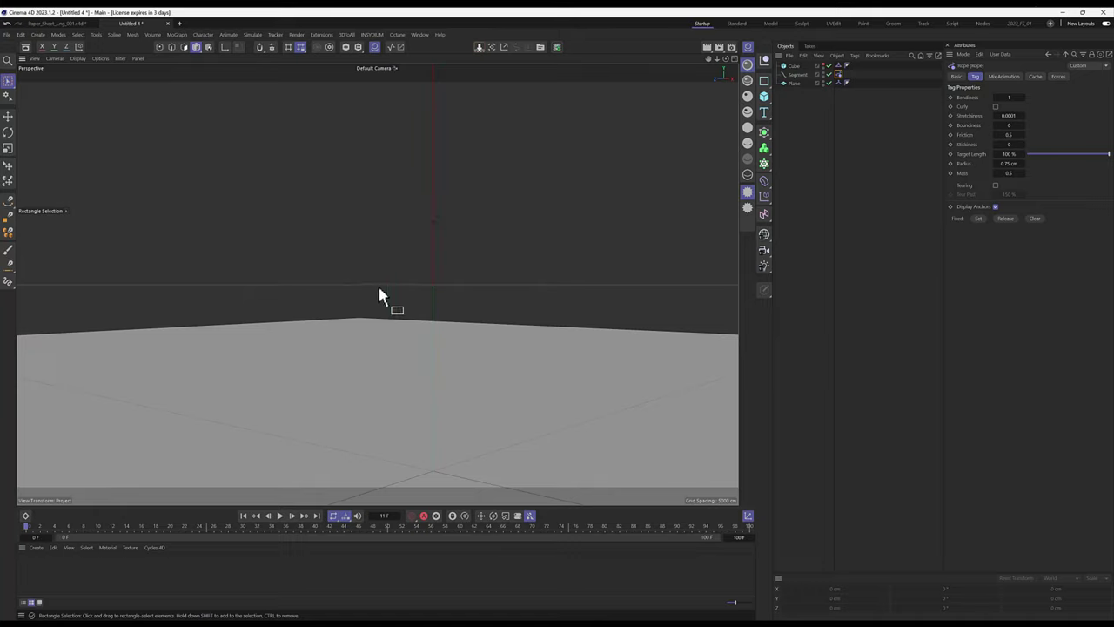
pyautogui.click(802, 77)
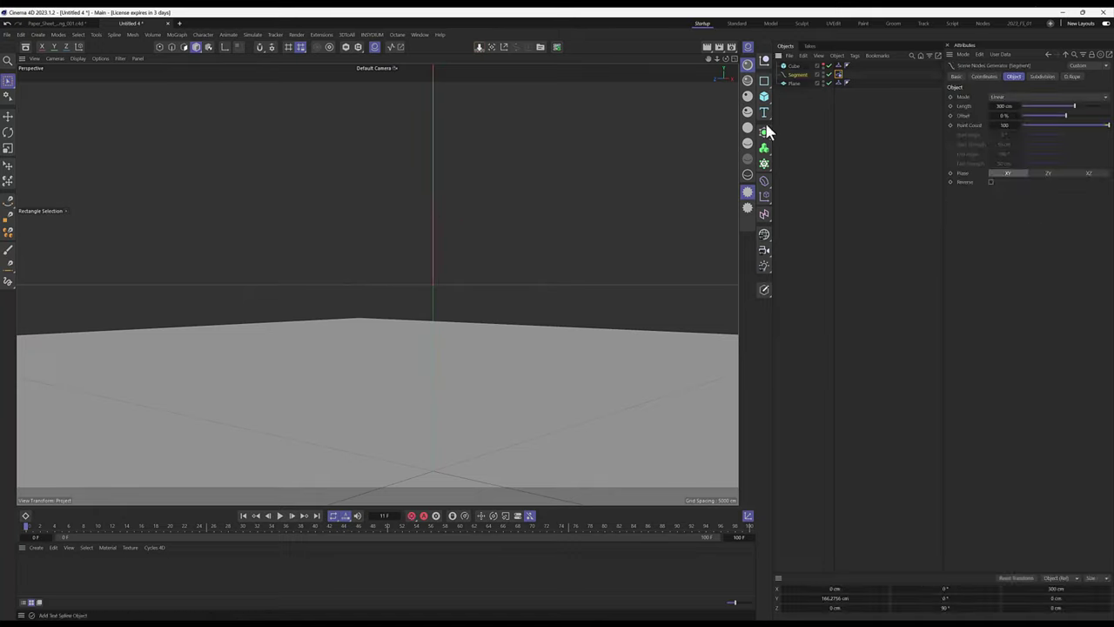
pyautogui.click(765, 185)
pyautogui.keyDown('shift'); pyautogui.click(765, 183); pyautogui.keyUp('shift')
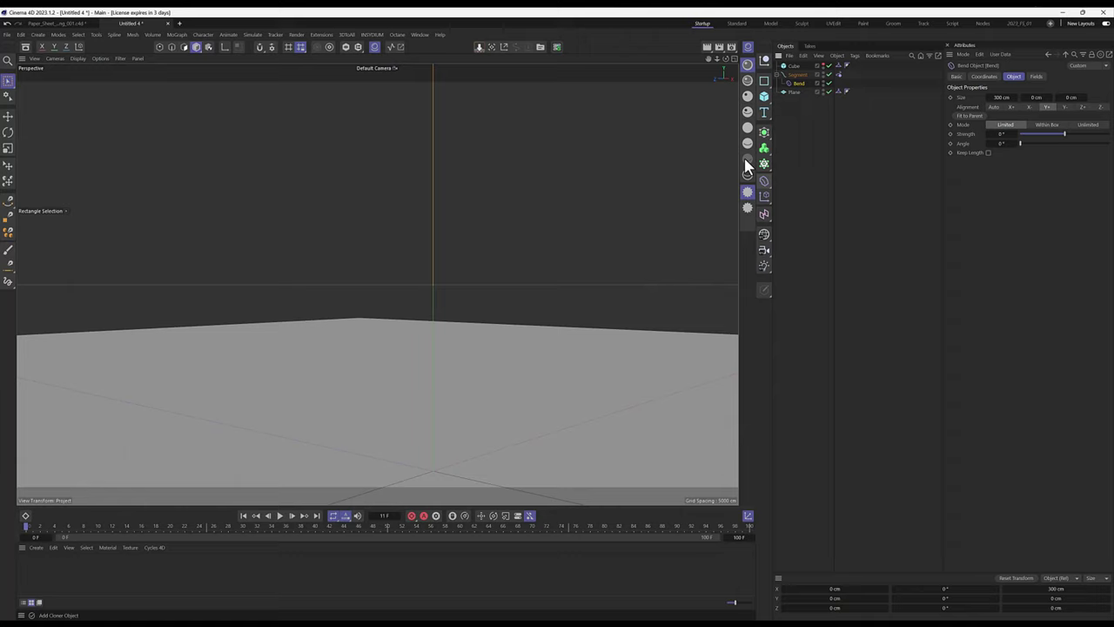
# Set the Bend deformer's size to 25 cm on all axes and its strength to 20°.
pyautogui.moveTo(645, 166)
pyautogui.keyDown('alt'); pyautogui.mouseDown()
pyautogui.moveTo(458, 248)
pyautogui.moveTo(435, 325)
pyautogui.mouseUp(); pyautogui.keyUp('alt')
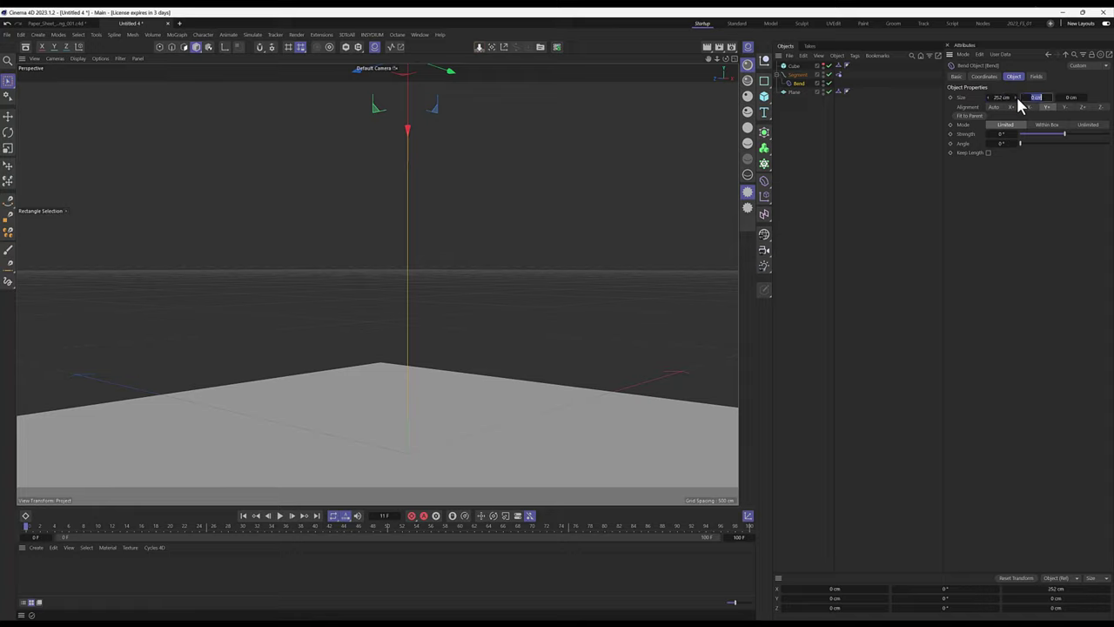
pyautogui.write('25')
pyautogui.press('Tab')
pyautogui.write('25')
pyautogui.press('Tab')
pyautogui.write('25')
pyautogui.press('Return')
pyautogui.keyDown('alt'); pyautogui.moveTo(435, 205); pyautogui.dragTo(440, 233); pyautogui.keyUp('alt')
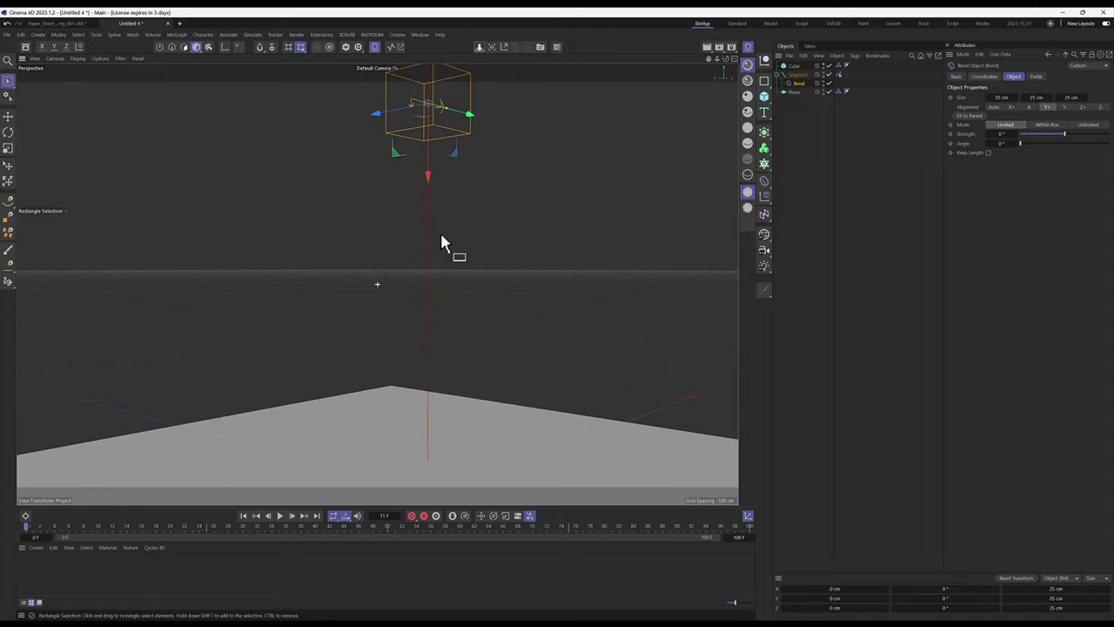
pyautogui.click(999, 134)
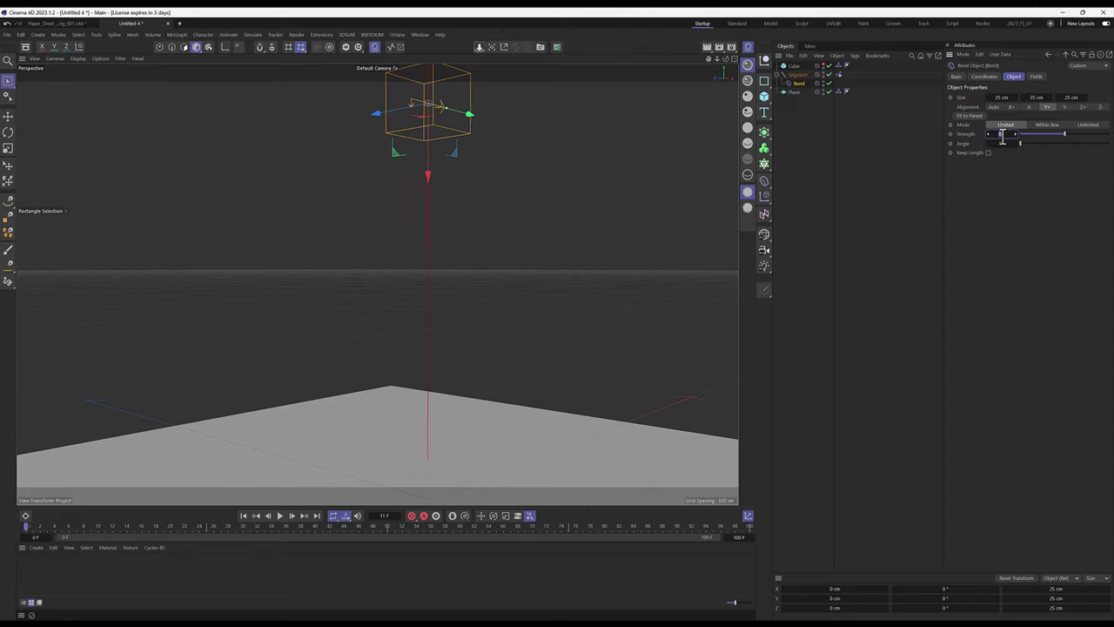
pyautogui.press('Return')
pyautogui.moveTo(395, 176)
pyautogui.keyDown('alt'); pyautogui.mouseDown()
pyautogui.moveTo(456, 169)
pyautogui.moveTo(393, 228)
pyautogui.moveTo(363, 224)
pyautogui.moveTo(398, 182)
pyautogui.moveTo(441, 348)
pyautogui.moveTo(426, 450)
pyautogui.moveTo(484, 224)
pyautogui.mouseUp(); pyautogui.keyUp('alt')
# Rotate the Bend deformer 90° so it stands upright along the rope.
pyautogui.scroll(2, 484, 226)
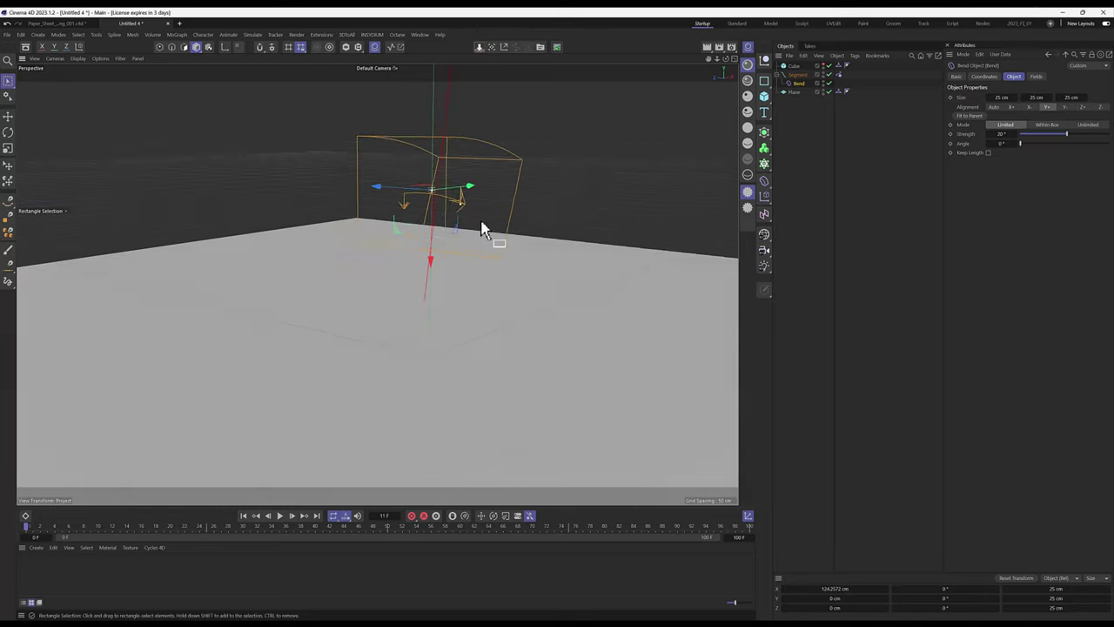
pyautogui.scroll(2, 480, 228)
pyautogui.press('r')
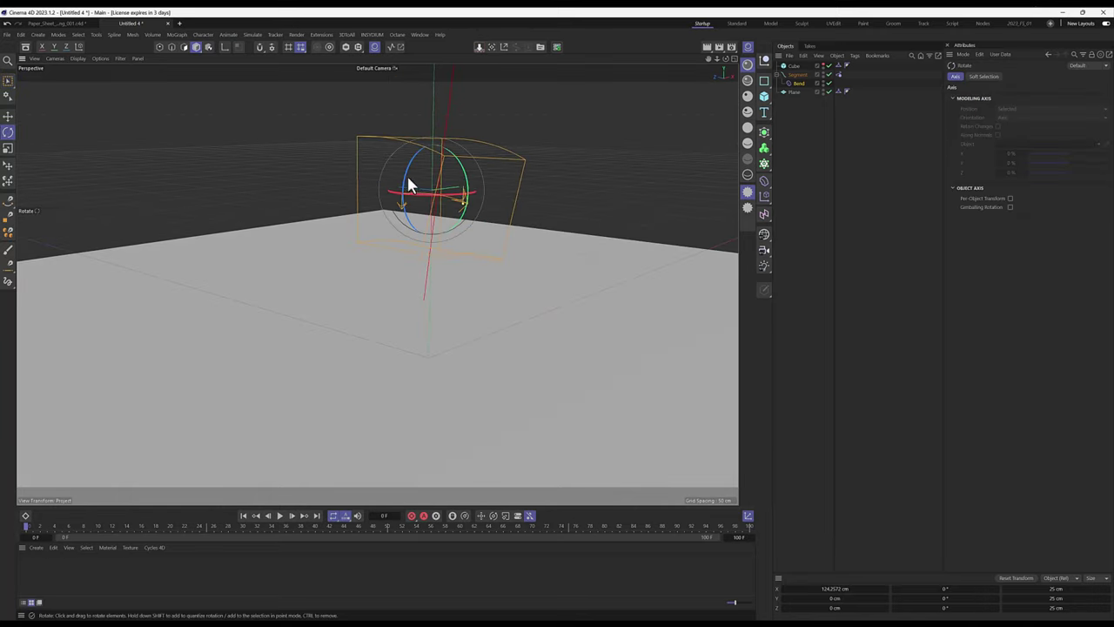
pyautogui.moveTo(409, 218)
pyautogui.mouseDown()
pyautogui.moveTo(411, 175)
pyautogui.moveTo(447, 126)
pyautogui.mouseUp()
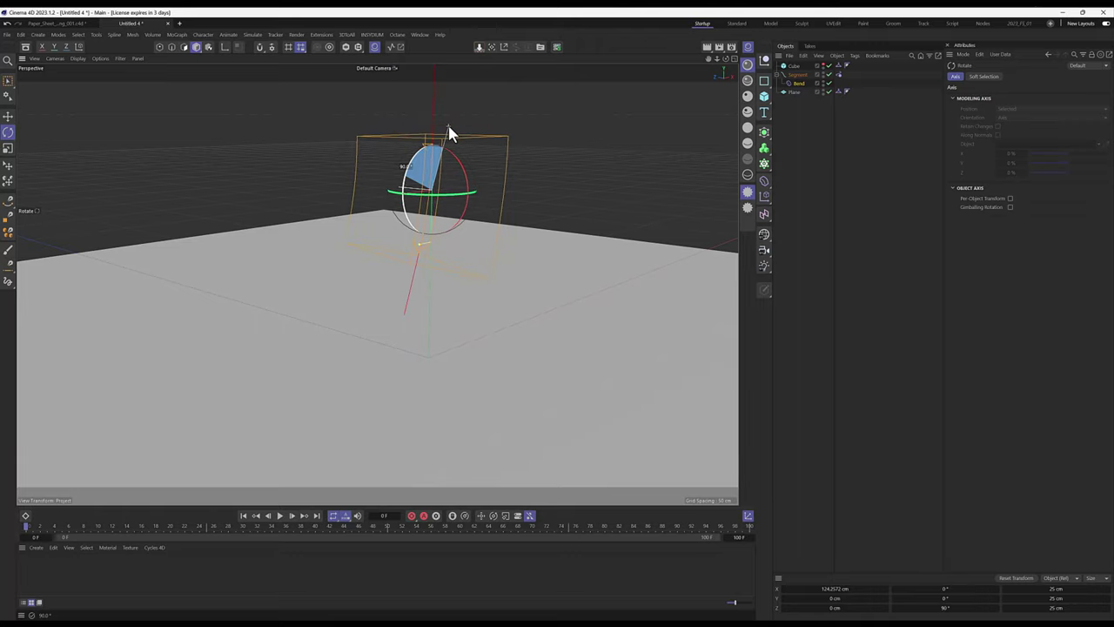
pyautogui.moveTo(448, 122)
pyautogui.keyDown('alt'); pyautogui.mouseDown()
pyautogui.moveTo(452, 216)
pyautogui.moveTo(345, 192)
pyautogui.mouseUp(); pyautogui.keyUp('alt')
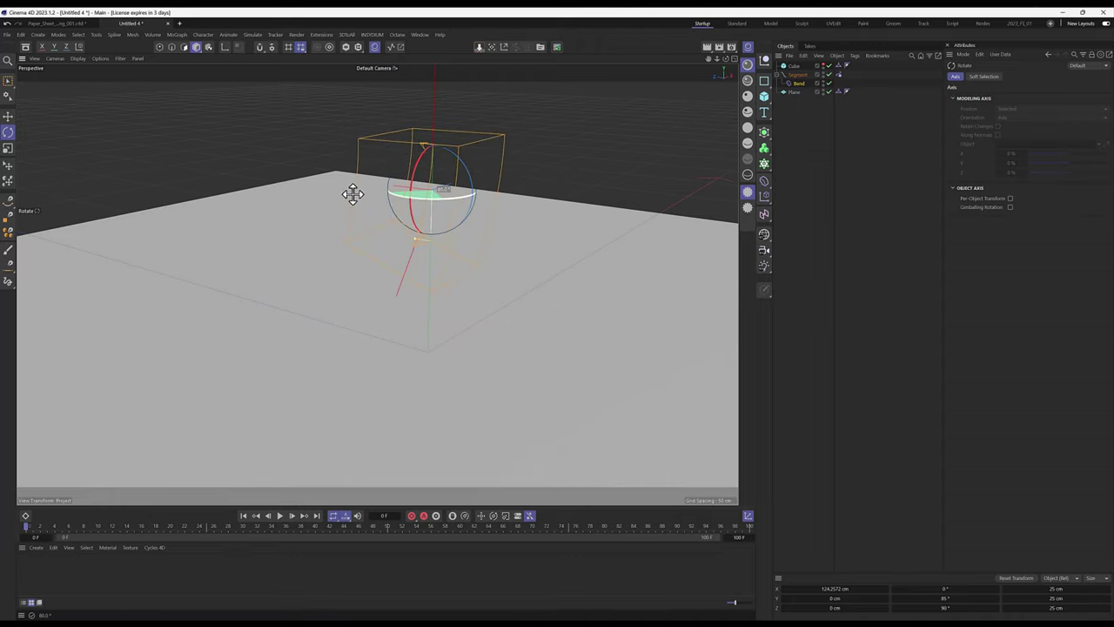
# In the Right view, move the Bend deformer down its Y axis along the rope spline.
pyautogui.middleClick(319, 241)
pyautogui.middleClick(246, 391)
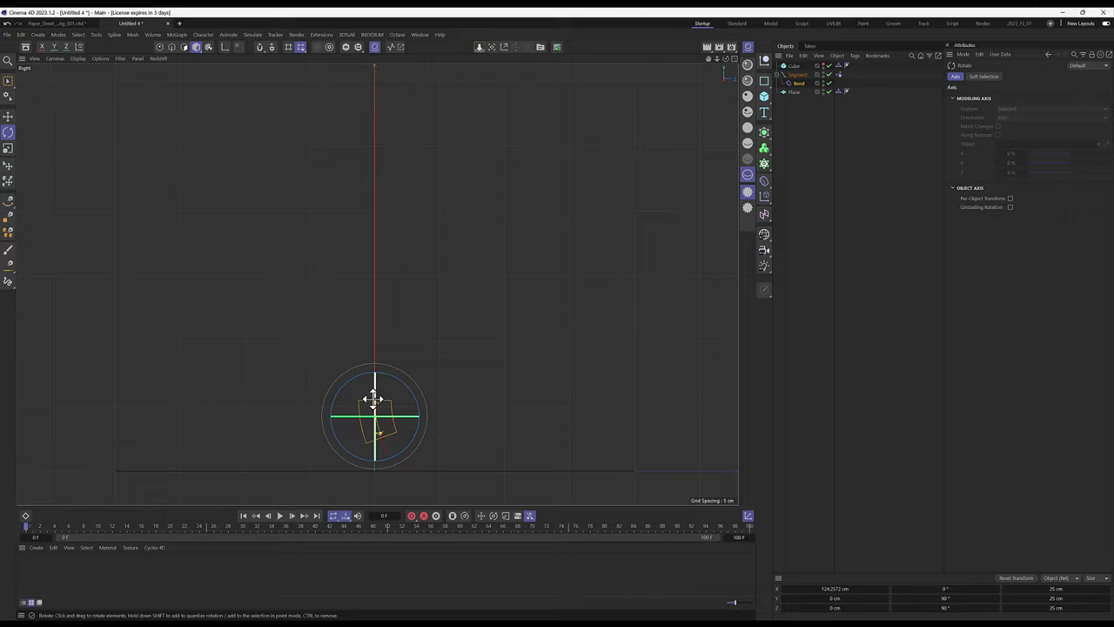
pyautogui.keyDown('alt'); pyautogui.moveTo(490, 285); pyautogui.dragTo(352, 385, button='middle'); pyautogui.keyUp('alt')
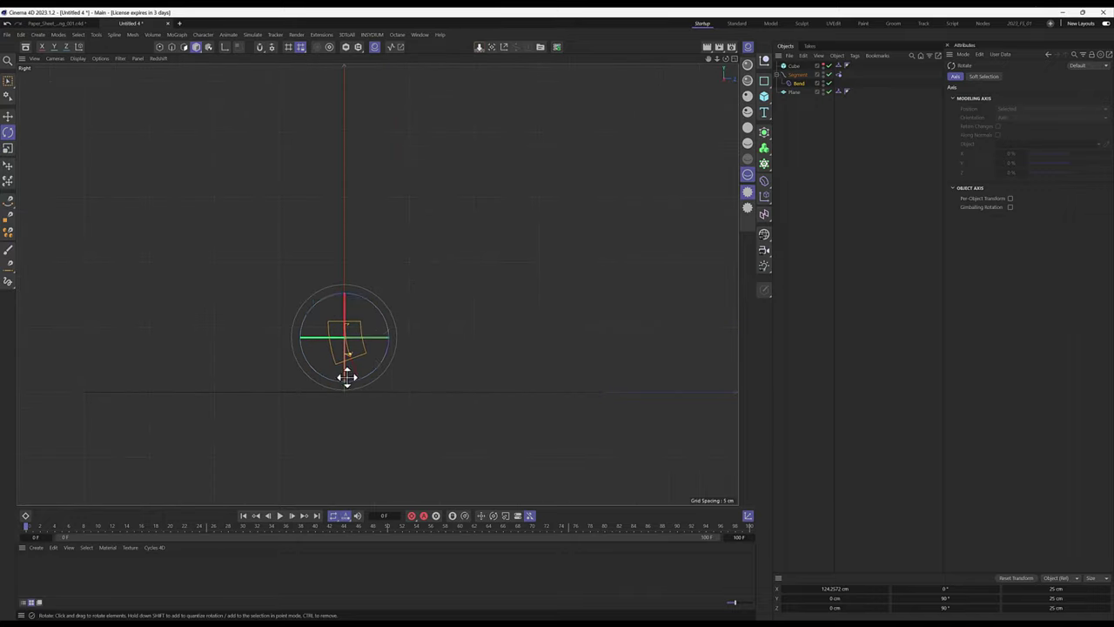
pyautogui.scroll(3, 365, 370)
pyautogui.press('e')
pyautogui.moveTo(368, 197)
pyautogui.mouseDown()
pyautogui.moveTo(362, 273)
pyautogui.moveTo(361, 258)
pyautogui.mouseUp()
# Return to the full Perspective view, deselect, and orbit to a lower camera angle.
pyautogui.scroll(2, 402, 372)
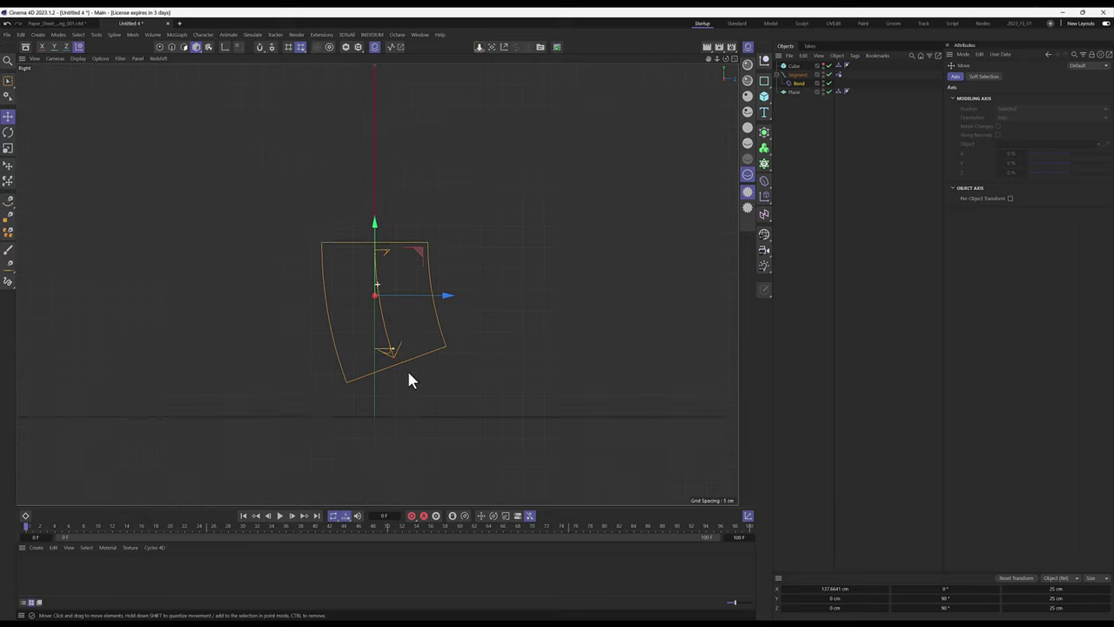
pyautogui.scroll(2, 407, 364)
pyautogui.middleClick(393, 368)
pyautogui.middleClick(241, 209)
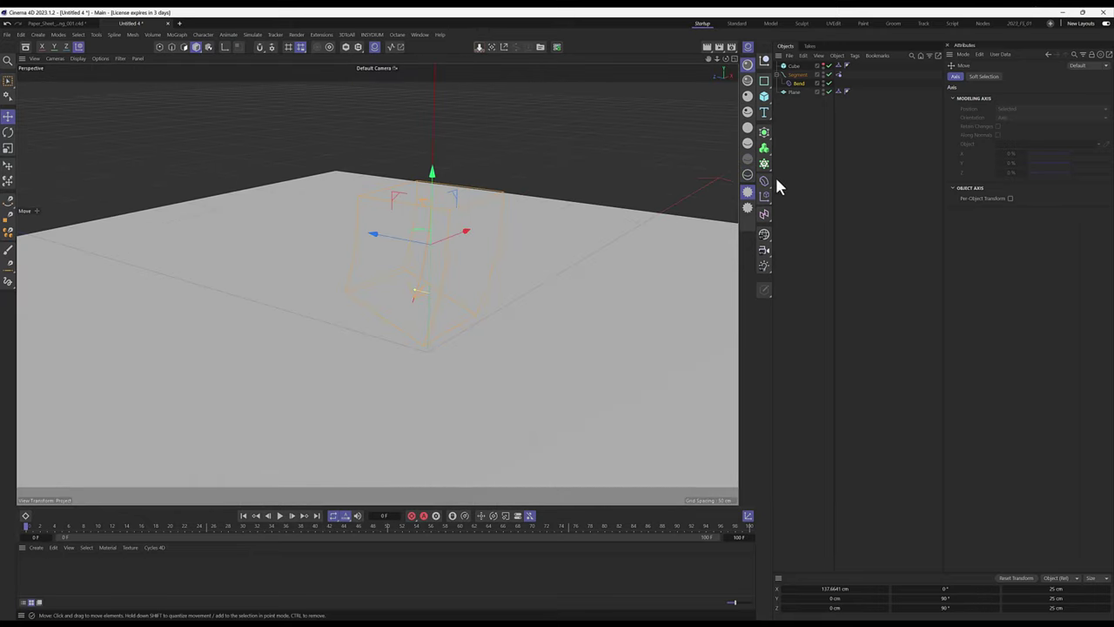
pyautogui.click(829, 186)
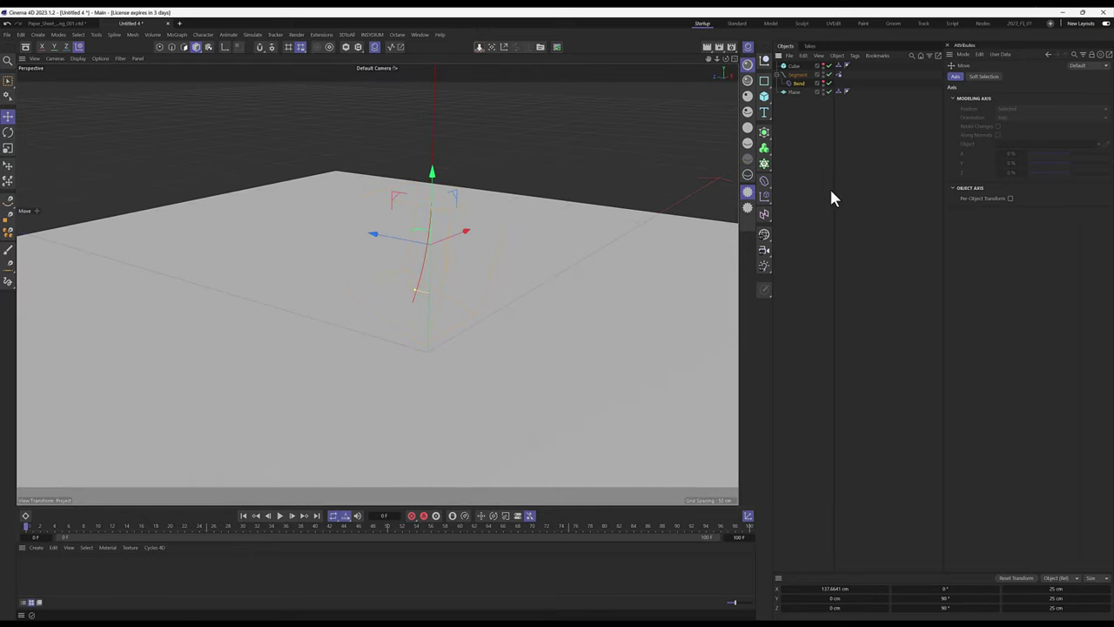
pyautogui.moveTo(565, 218)
pyautogui.keyDown('alt'); pyautogui.mouseDown()
pyautogui.moveTo(518, 242)
pyautogui.moveTo(495, 271)
pyautogui.mouseUp(); pyautogui.keyUp('alt')
# Disable the Bend deformer and play the rope simulation without it for comparison.
pyautogui.press('0')
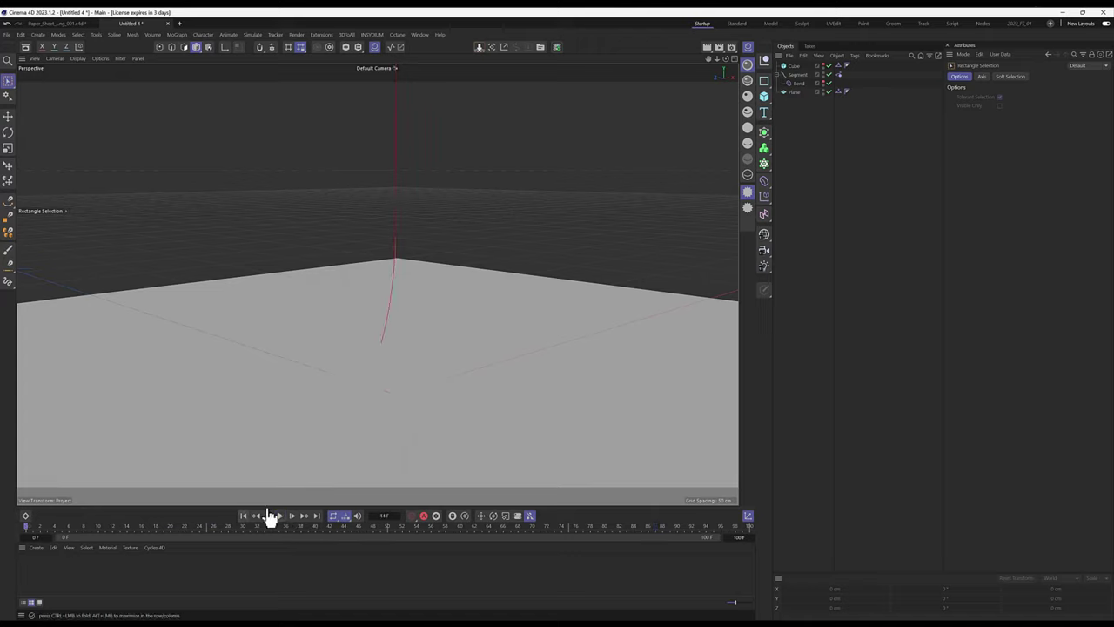
pyautogui.click(279, 515)
pyautogui.click(829, 80)
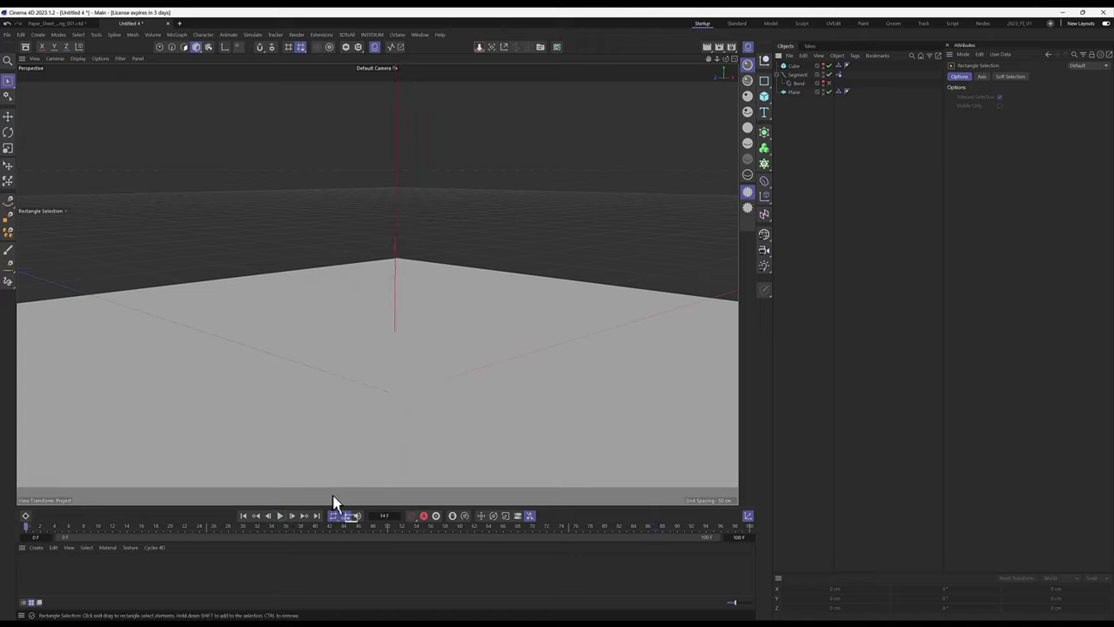
pyautogui.click(279, 515)
pyautogui.click(245, 515)
pyautogui.keyDown('alt'); pyautogui.moveTo(426, 385); pyautogui.dragTo(410, 356, button='middle'); pyautogui.keyUp('alt')
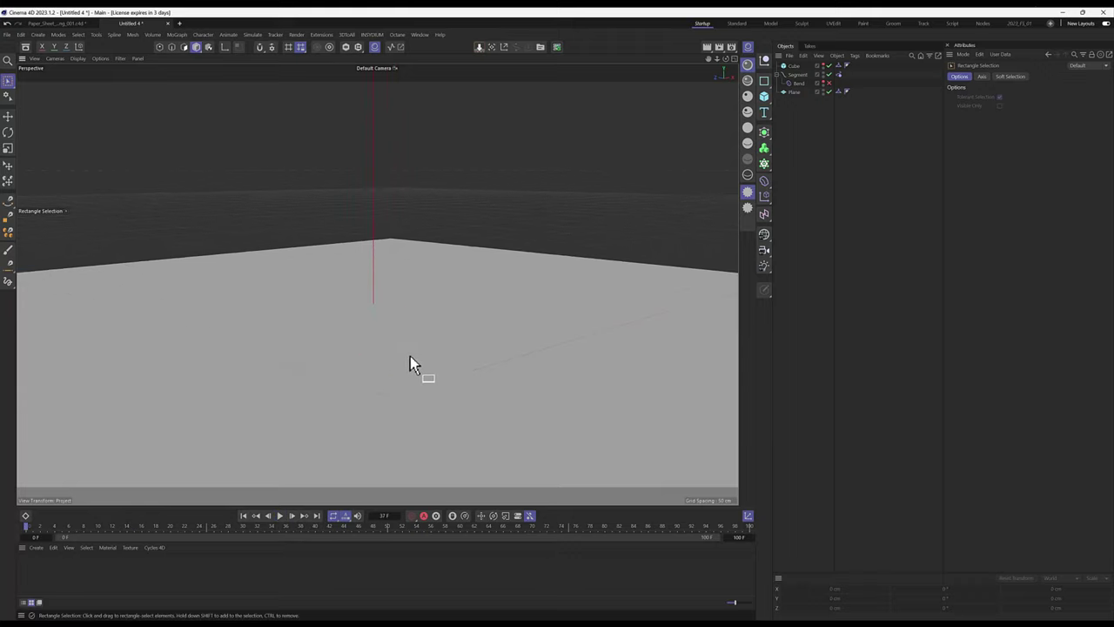
pyautogui.click(280, 515)
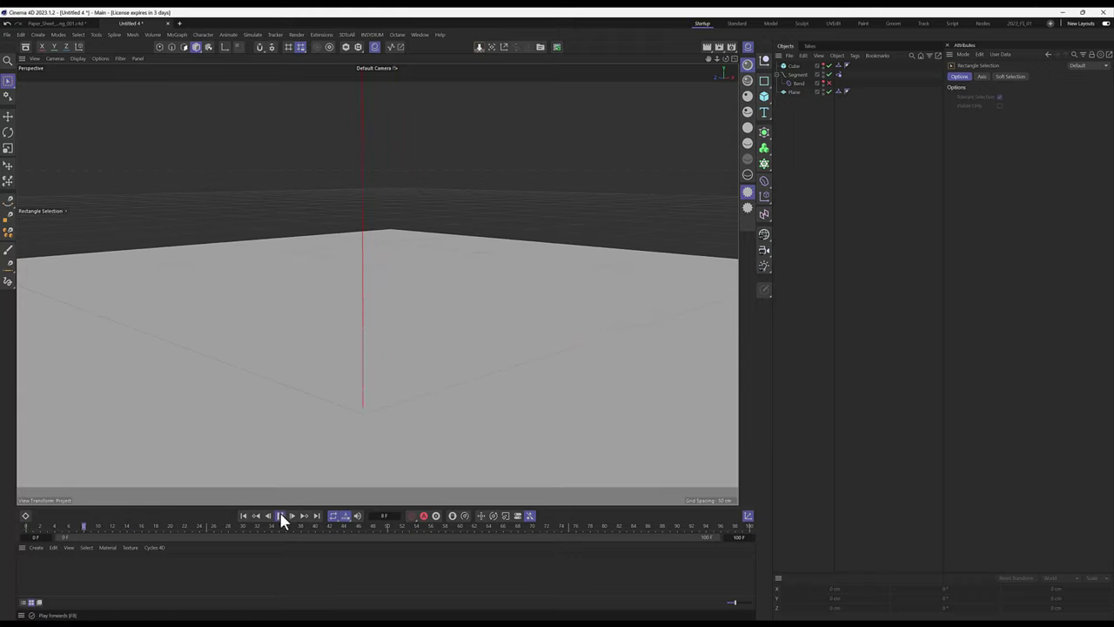
pyautogui.click(279, 515)
pyautogui.click(247, 515)
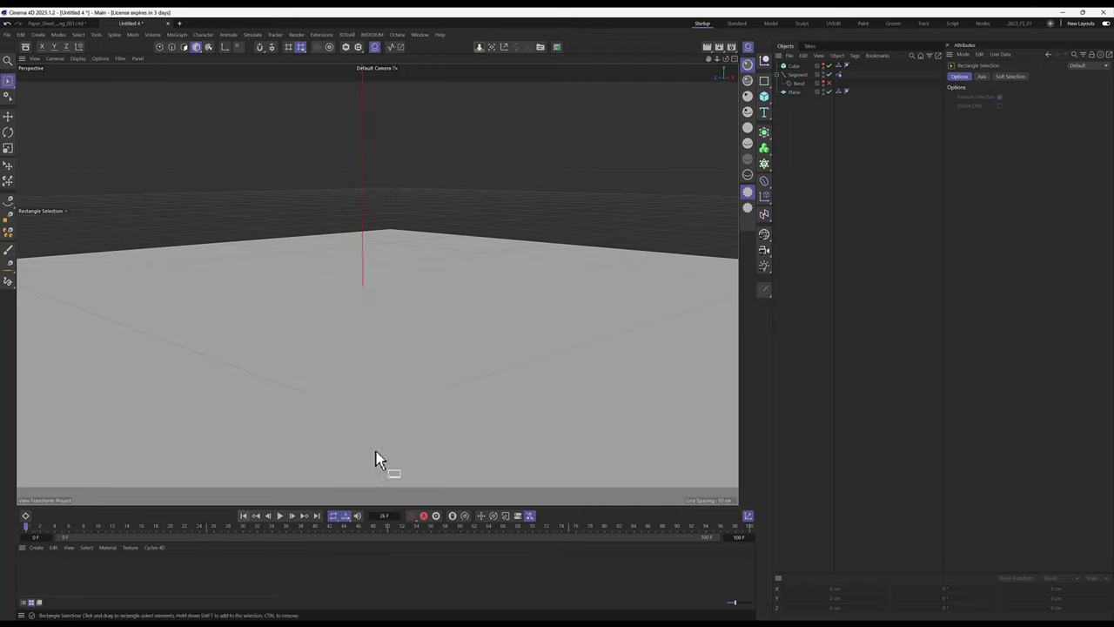
# Re-enable the Bend deformer, replay the folding rope, and rewind to frame 0.
pyautogui.click(828, 77)
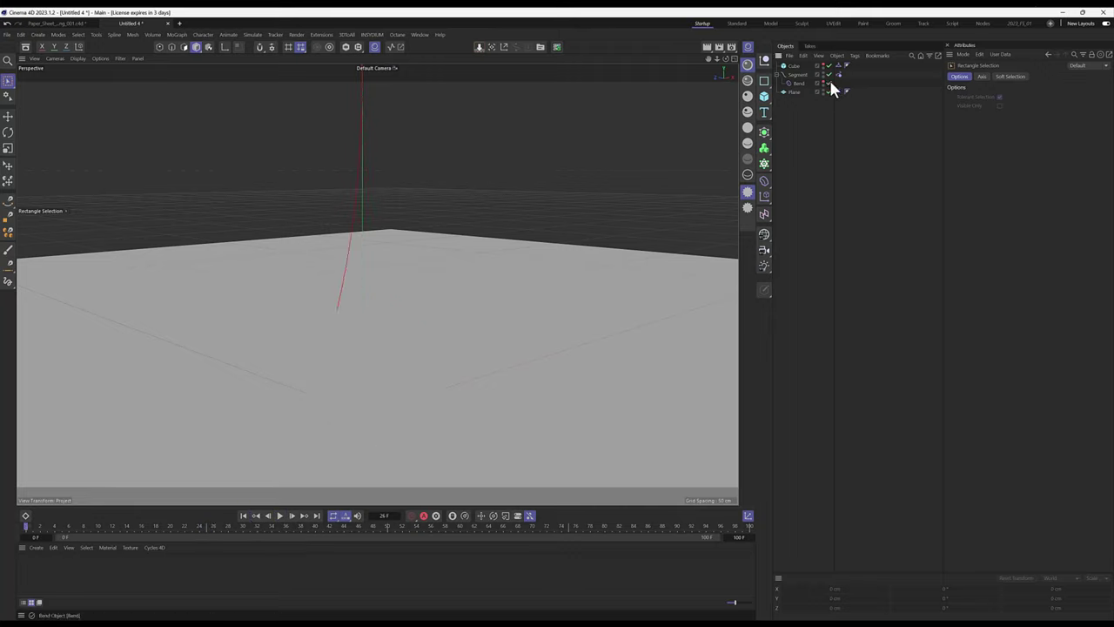
pyautogui.click(280, 516)
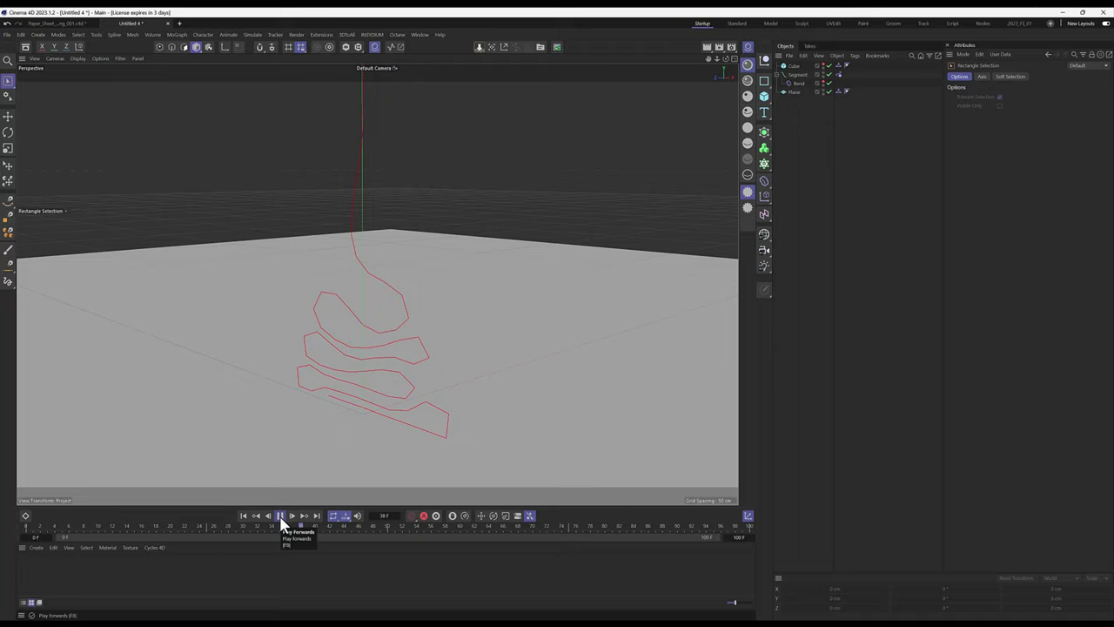
pyautogui.click(280, 515)
pyautogui.click(244, 515)
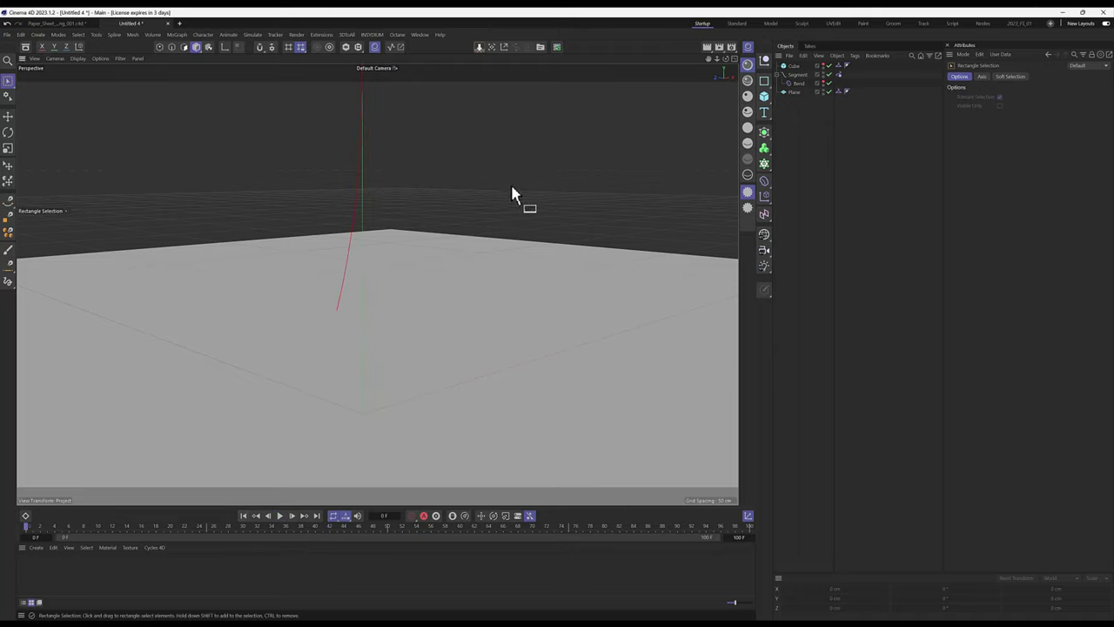
# Add an Extrude generator and place the Segment spline inside it.
pyautogui.scroll(1, 491, 205)
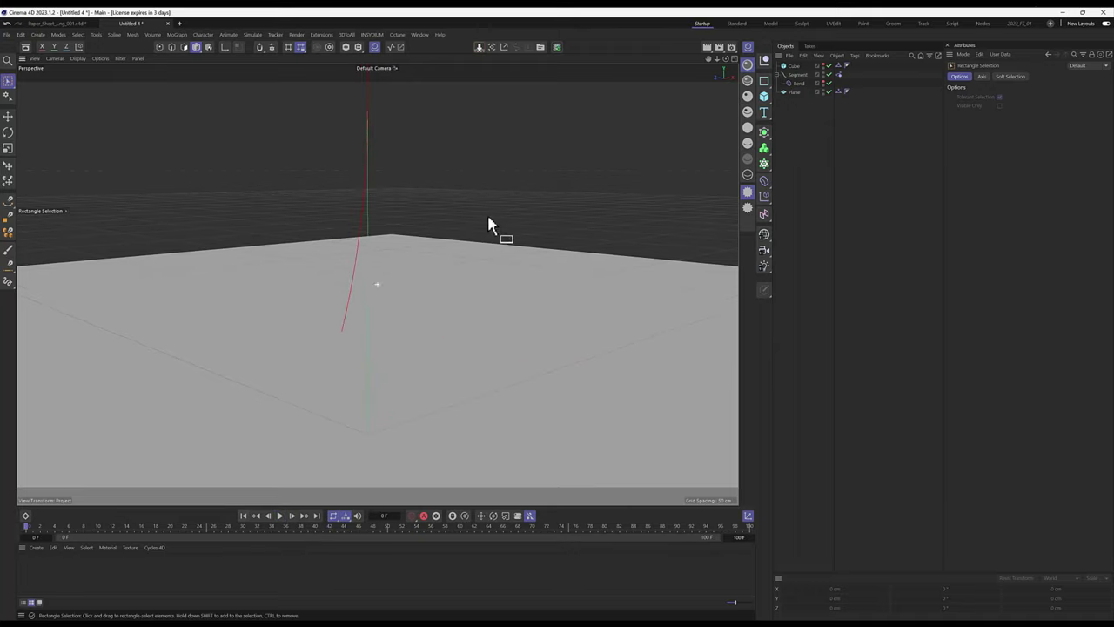
pyautogui.click(764, 146)
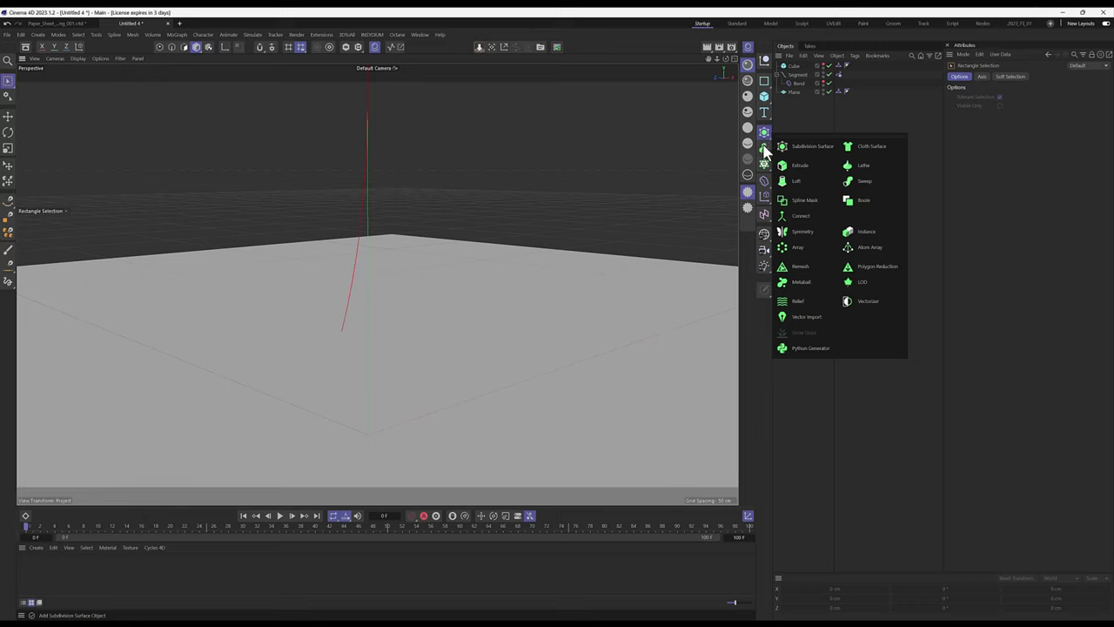
pyautogui.click(810, 165)
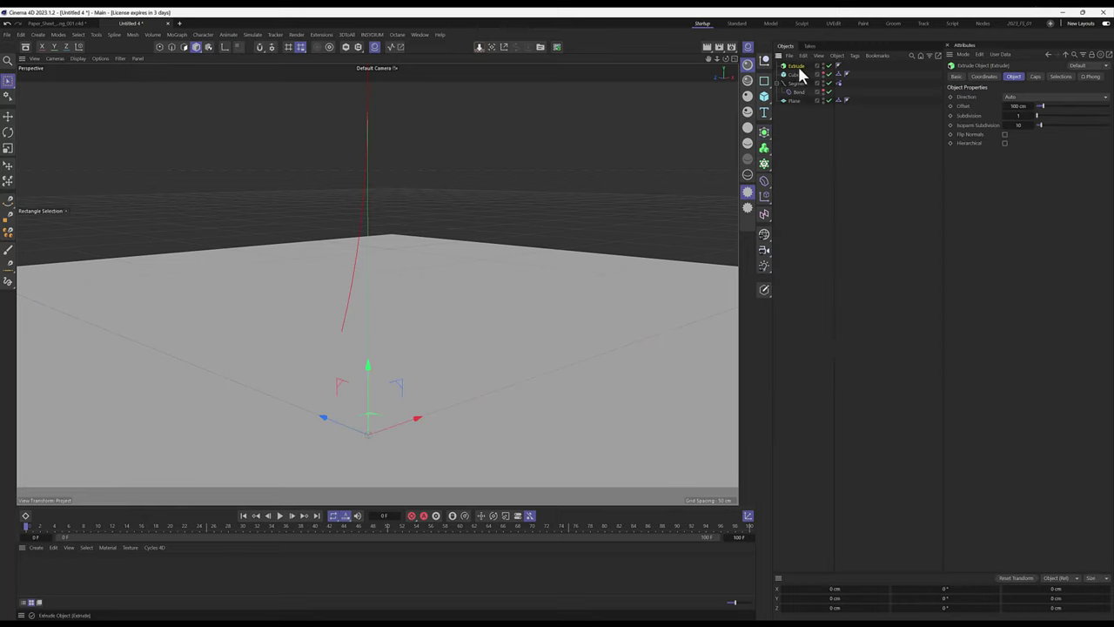
pyautogui.moveTo(797, 78); pyautogui.dragTo(796, 68)
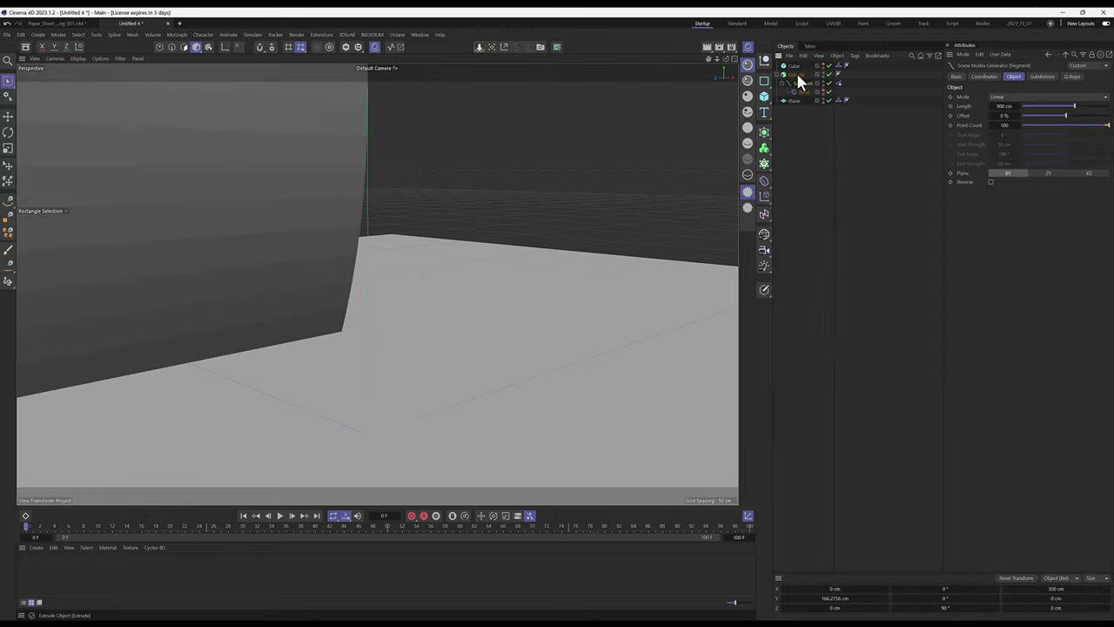
pyautogui.click(794, 74)
# Set the Extrude direction to X with a 50 cm offset.
pyautogui.keyDown('alt'); pyautogui.moveTo(507, 162); pyautogui.dragTo(507, 261); pyautogui.keyUp('alt')
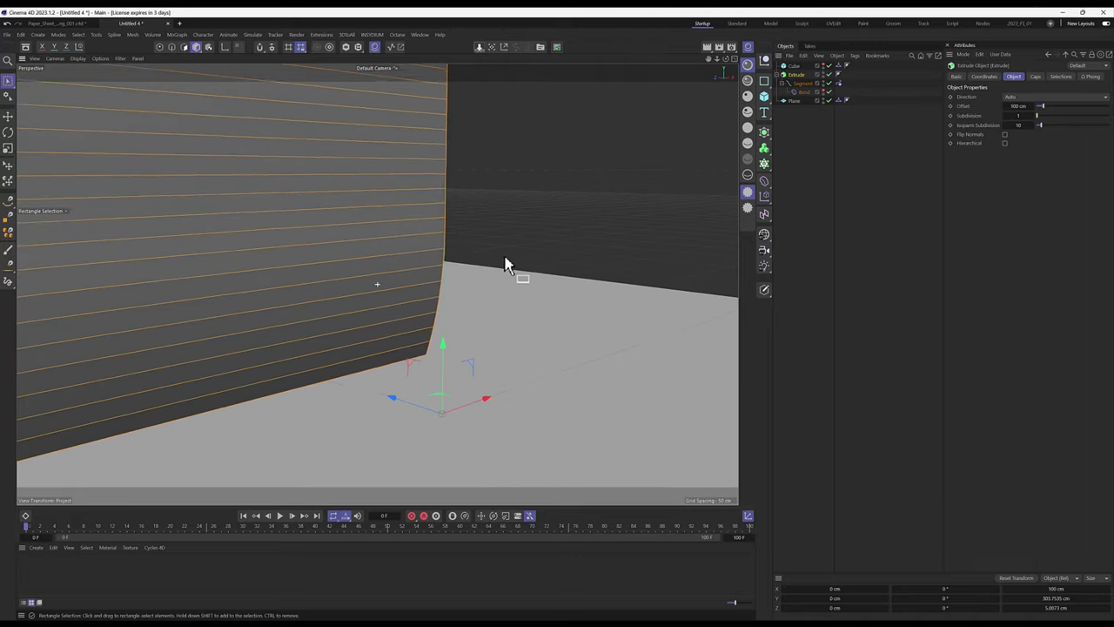
pyautogui.click(1023, 96)
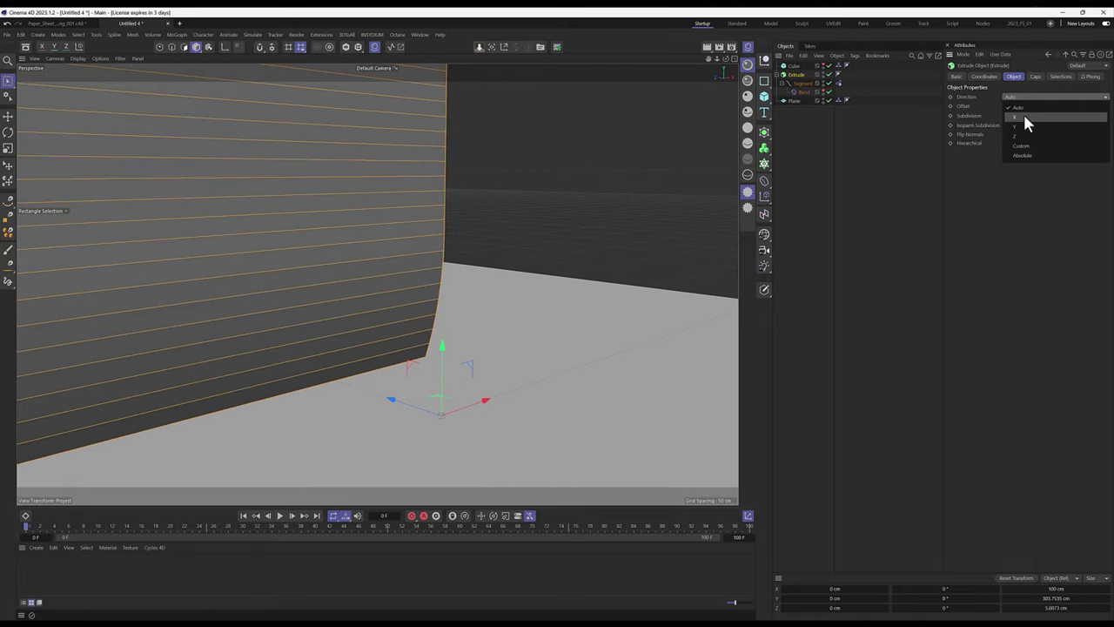
pyautogui.click(1023, 116)
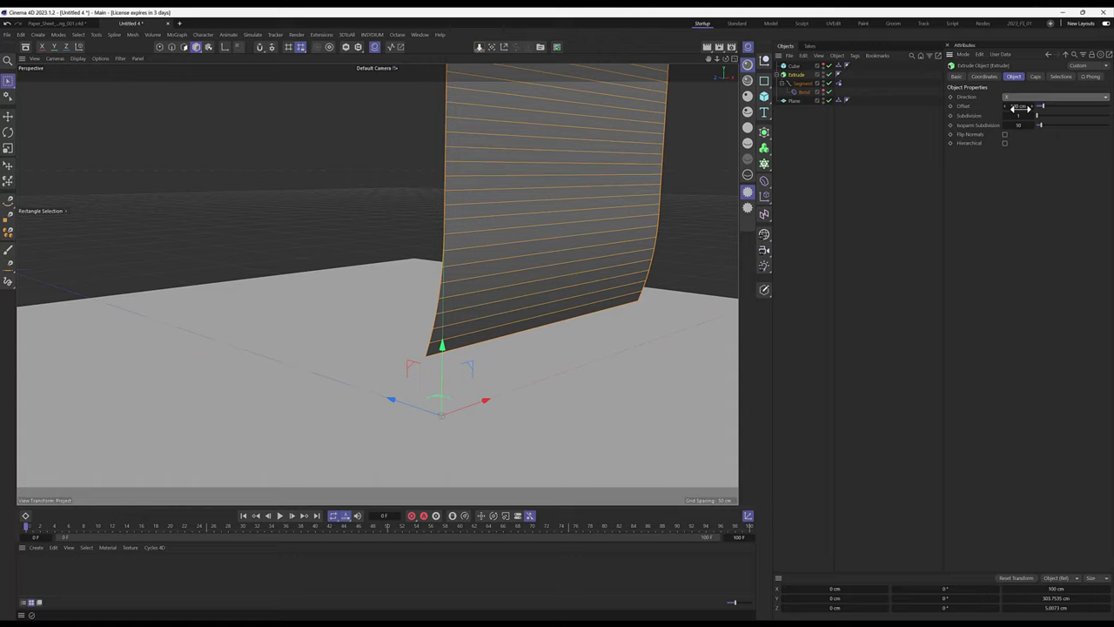
pyautogui.click(1020, 106)
# Play the simulation to watch the extruded sheet pile into folds on the plane.
pyautogui.click(815, 180)
pyautogui.keyDown('alt'); pyautogui.moveTo(662, 226); pyautogui.dragTo(369, 300); pyautogui.keyUp('alt')
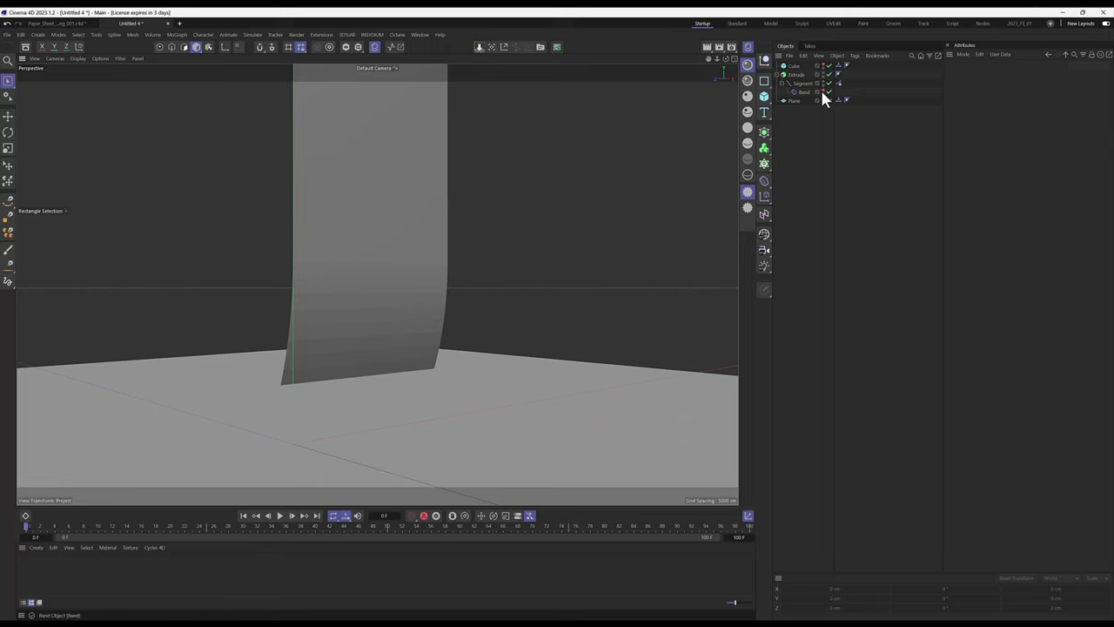
pyautogui.click(799, 75)
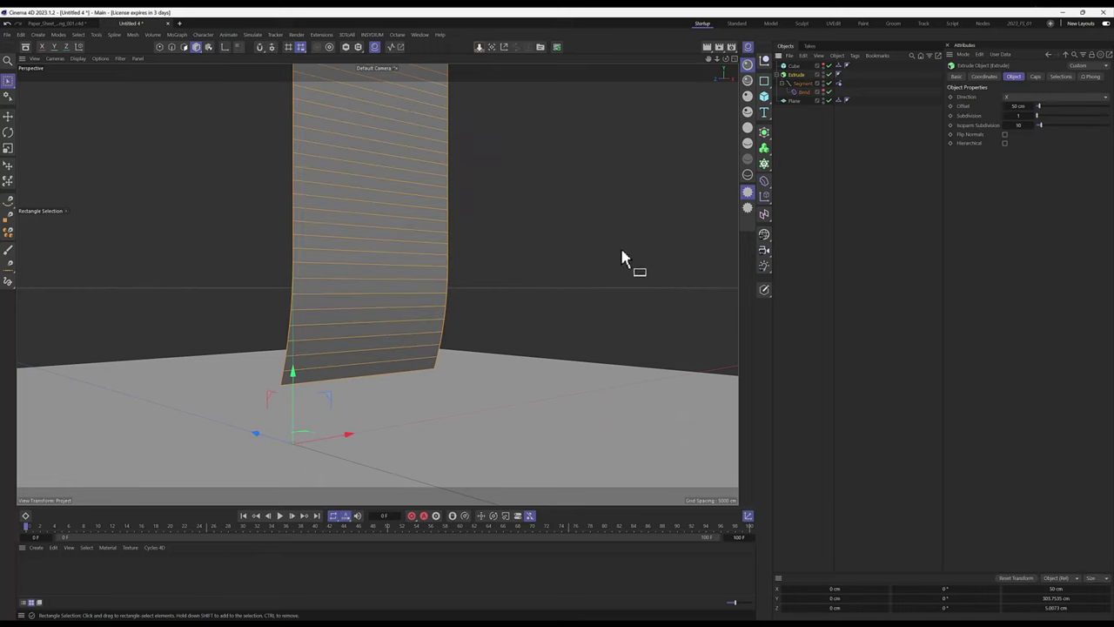
pyautogui.click(281, 515)
pyautogui.click(443, 340)
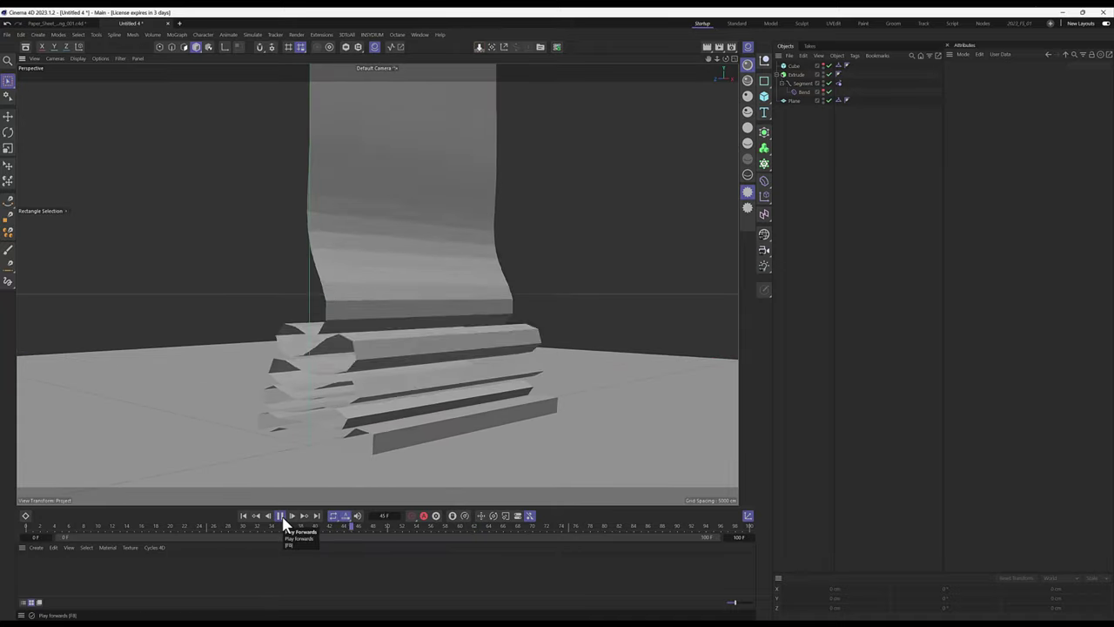
pyautogui.click(280, 515)
pyautogui.click(789, 74)
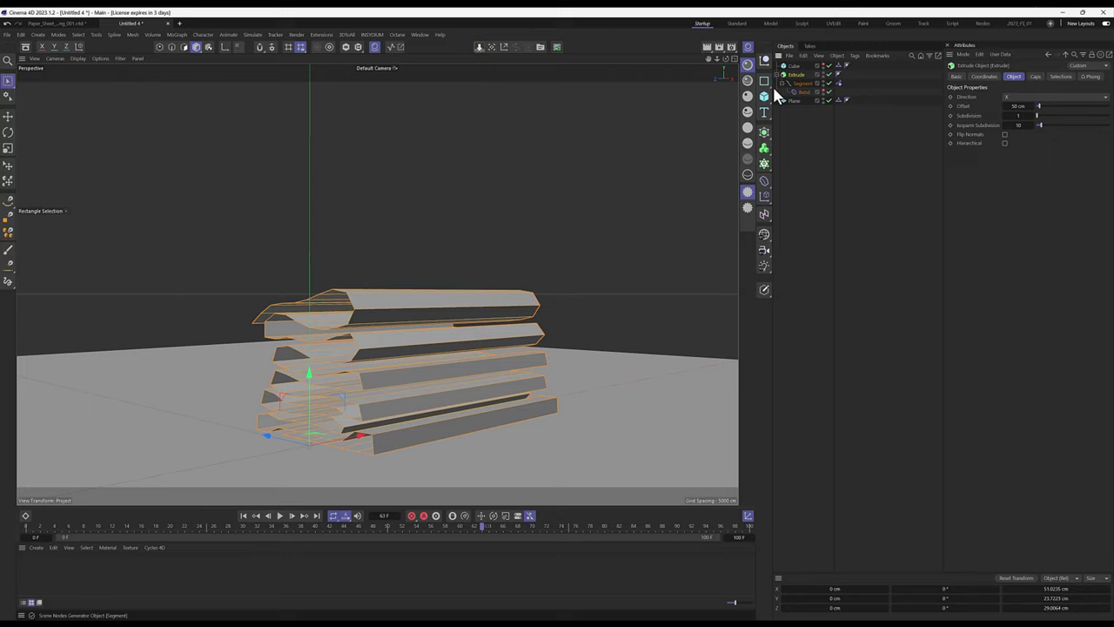
# Wrap the Extrude in a Subdivision Surface and replay the smoothed paper simulation.
pyautogui.click(764, 131)
pyautogui.click(802, 148)
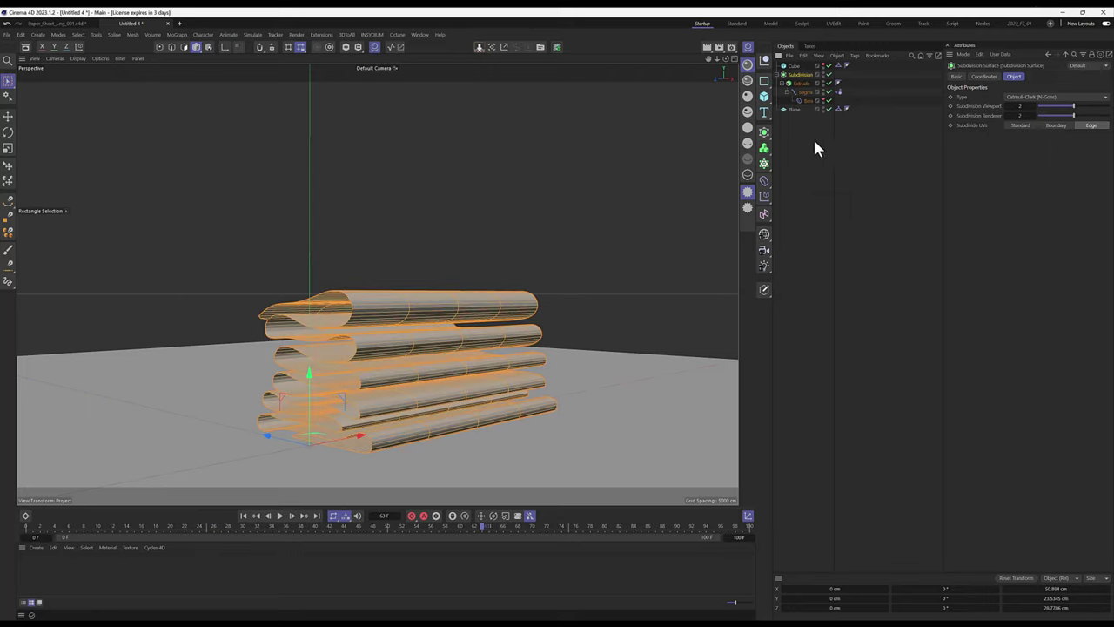
pyautogui.click(800, 170)
pyautogui.keyDown('alt'); pyautogui.moveTo(460, 316); pyautogui.dragTo(478, 322); pyautogui.keyUp('alt')
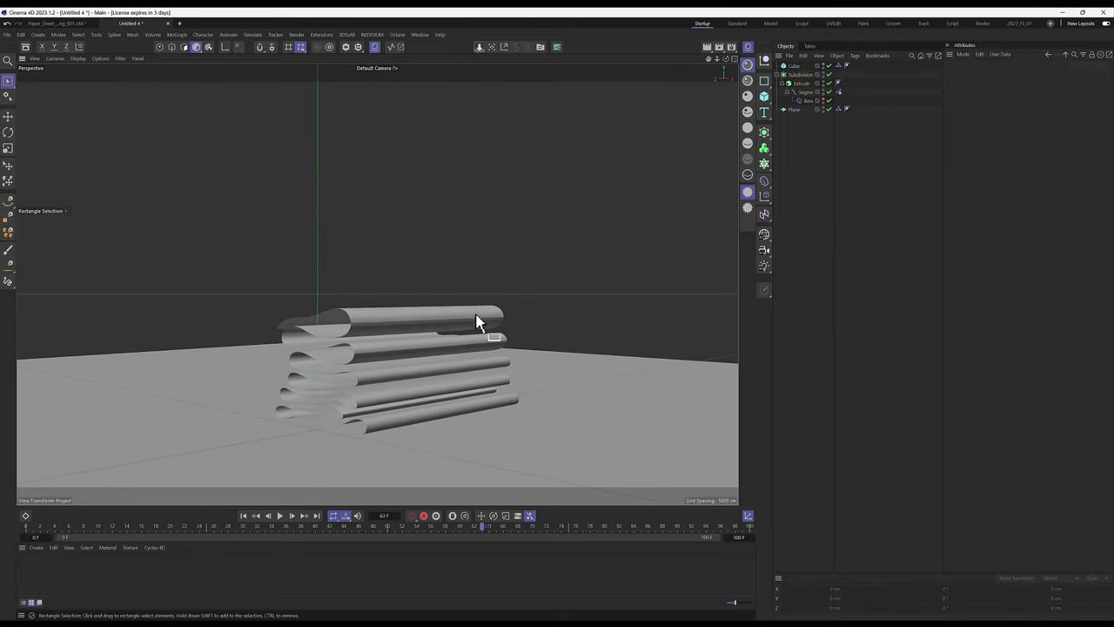
pyautogui.click(243, 515)
pyautogui.click(280, 516)
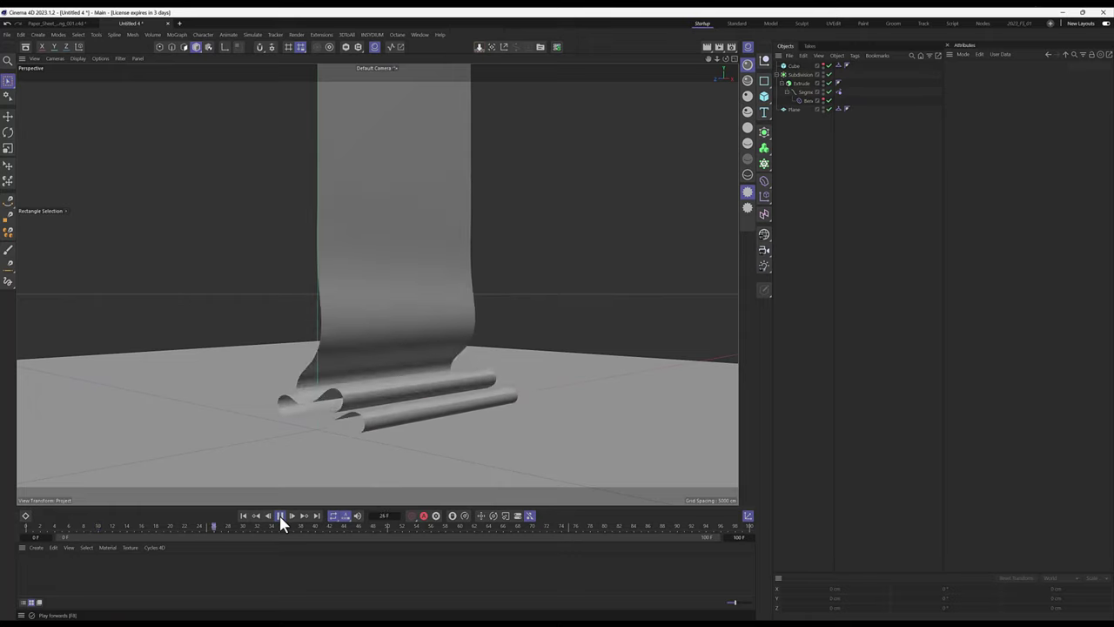
pyautogui.click(280, 515)
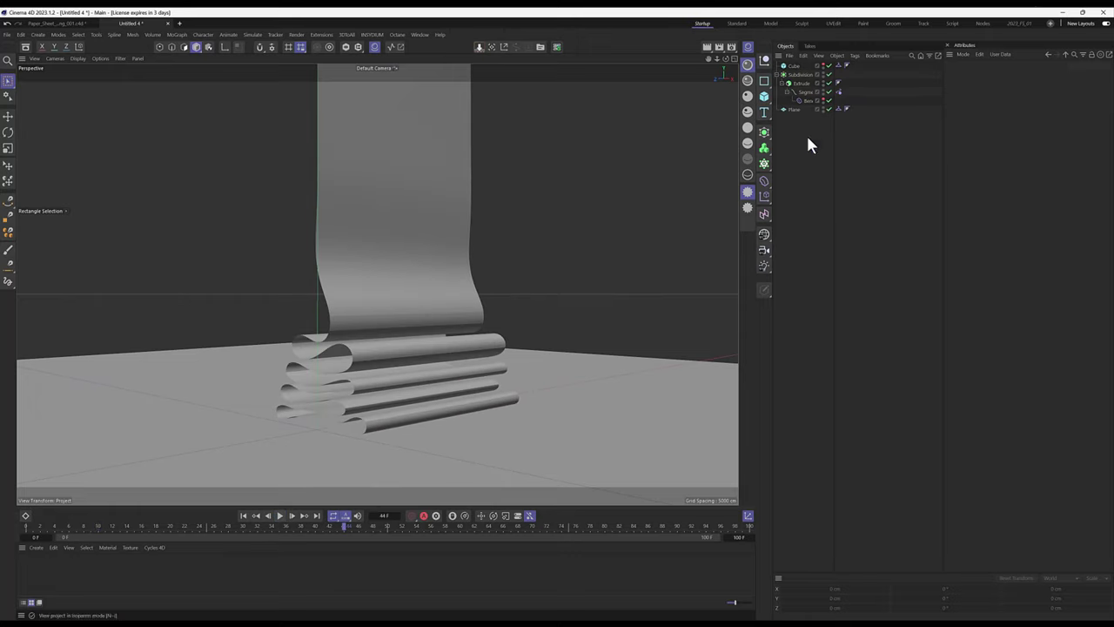
# Turn off Use Edge Breaks on the Extrude's Phong tag, toggling it once to compare.
pyautogui.click(839, 91)
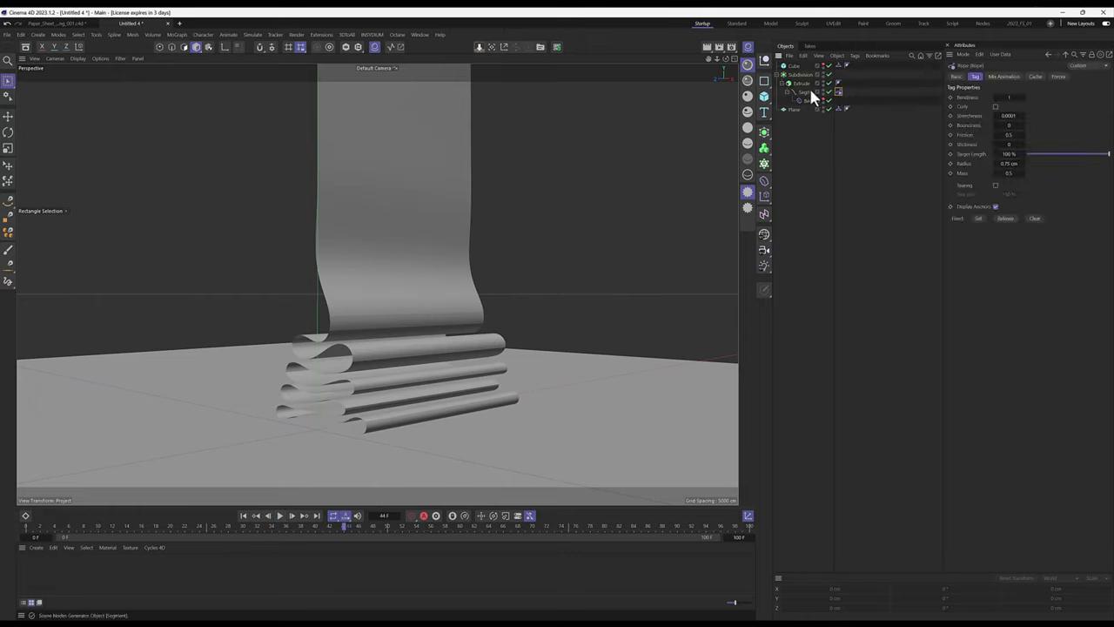
pyautogui.click(838, 83)
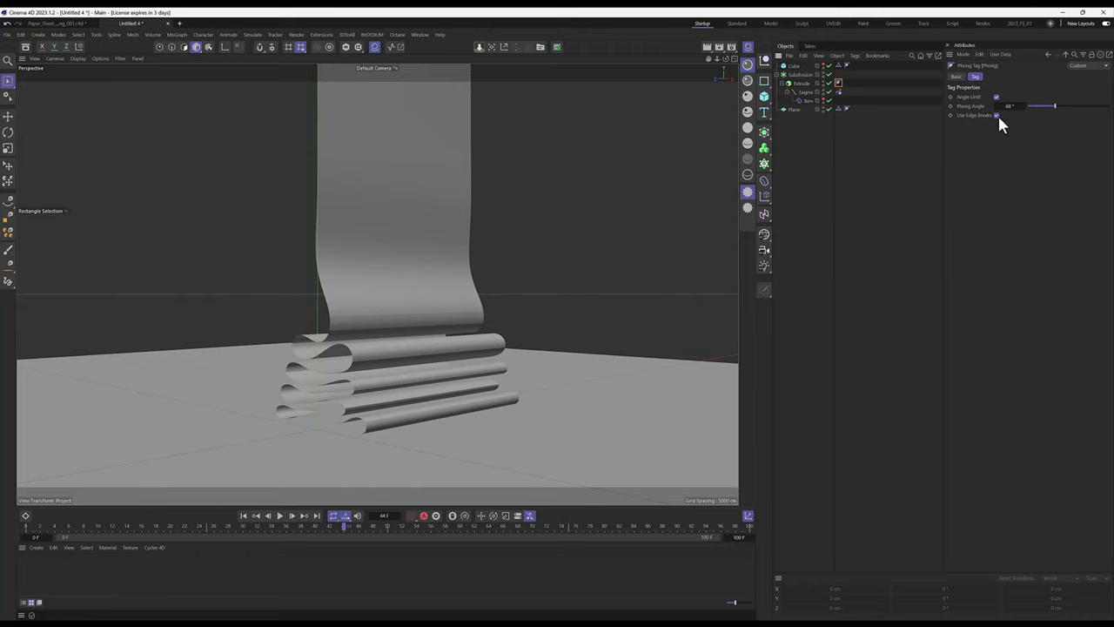
pyautogui.click(997, 115)
pyautogui.scroll(3, 403, 330)
pyautogui.scroll(5, 409, 329)
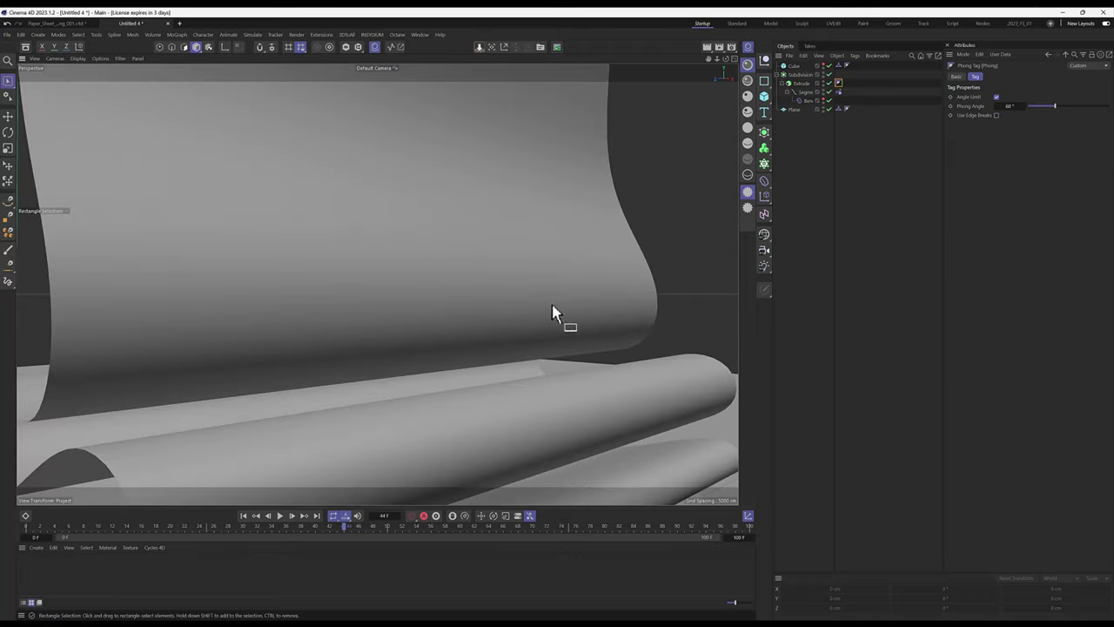
pyautogui.click(996, 115)
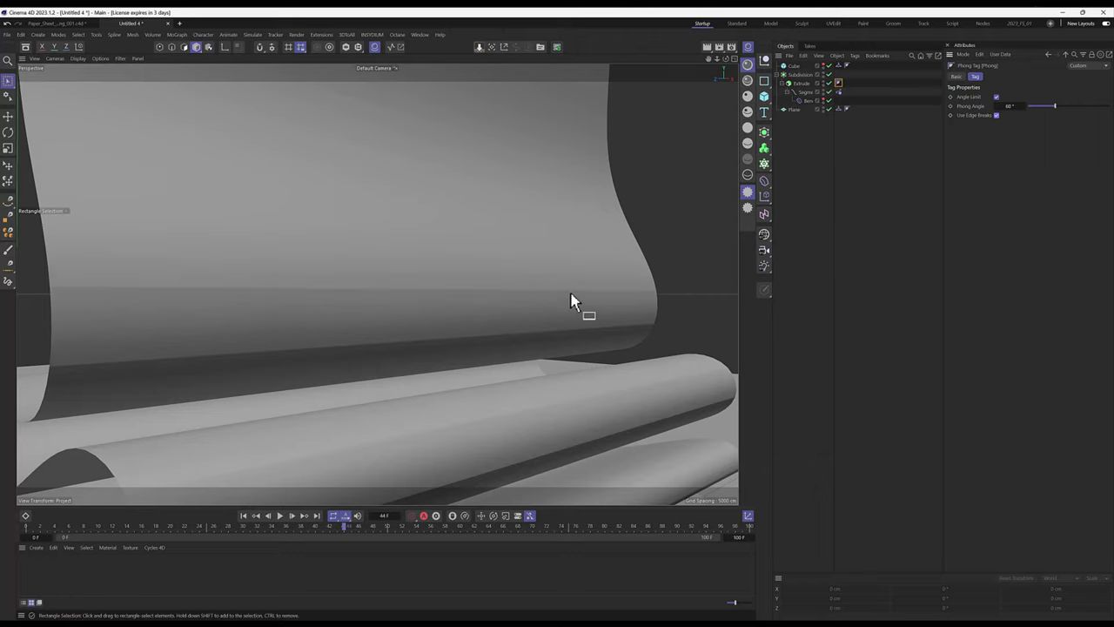
pyautogui.click(997, 117)
pyautogui.scroll(-5, 475, 226)
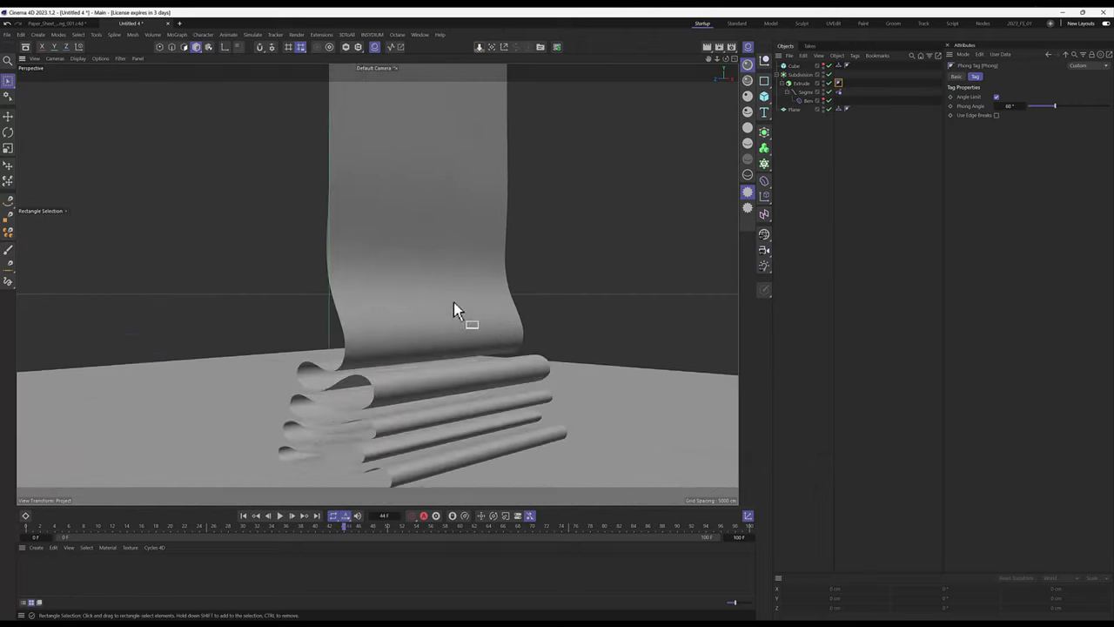
# Set the Extrude's subdivisions across the sheet width to 20.
pyautogui.scroll(-3, 435, 287)
pyautogui.scroll(4, 383, 261)
pyautogui.scroll(3, 447, 206)
pyautogui.scroll(2, 458, 174)
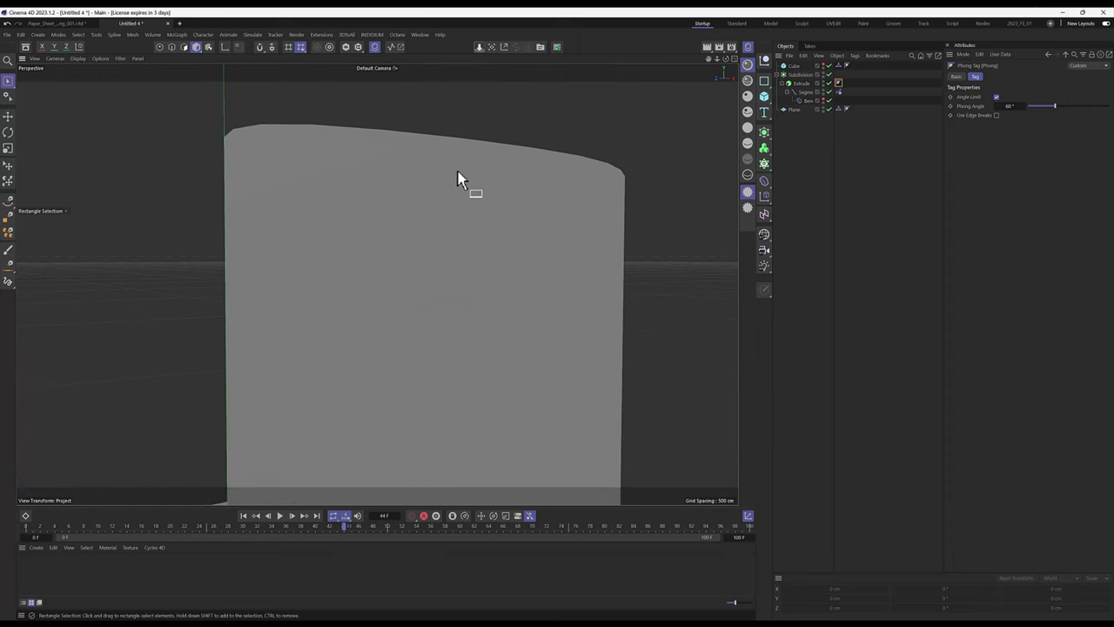
pyautogui.click(569, 165)
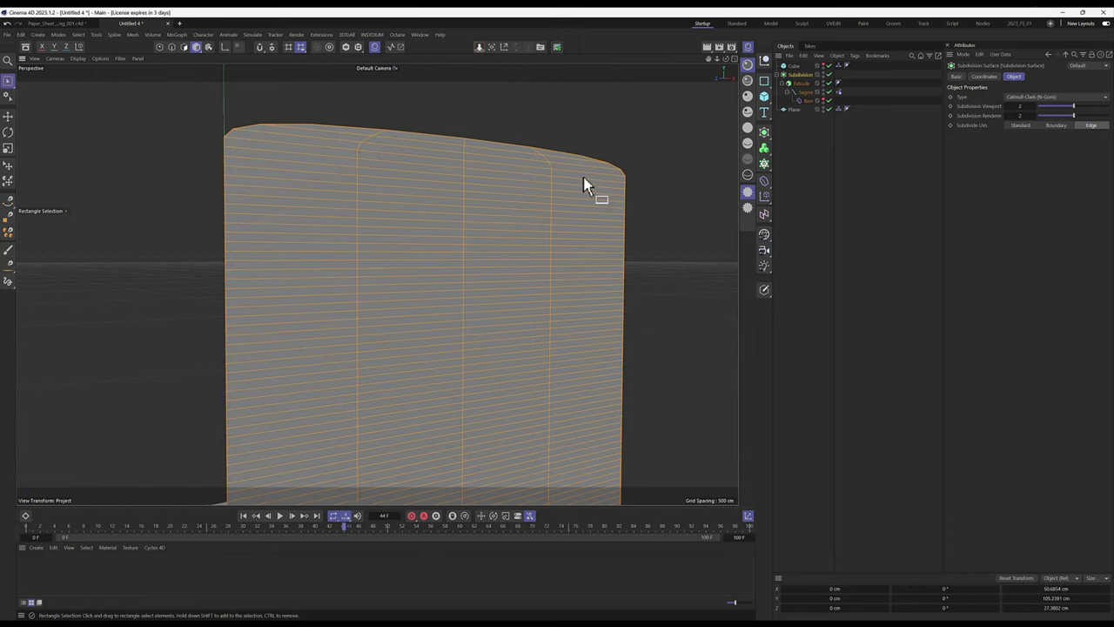
pyautogui.click(801, 82)
pyautogui.click(1019, 114)
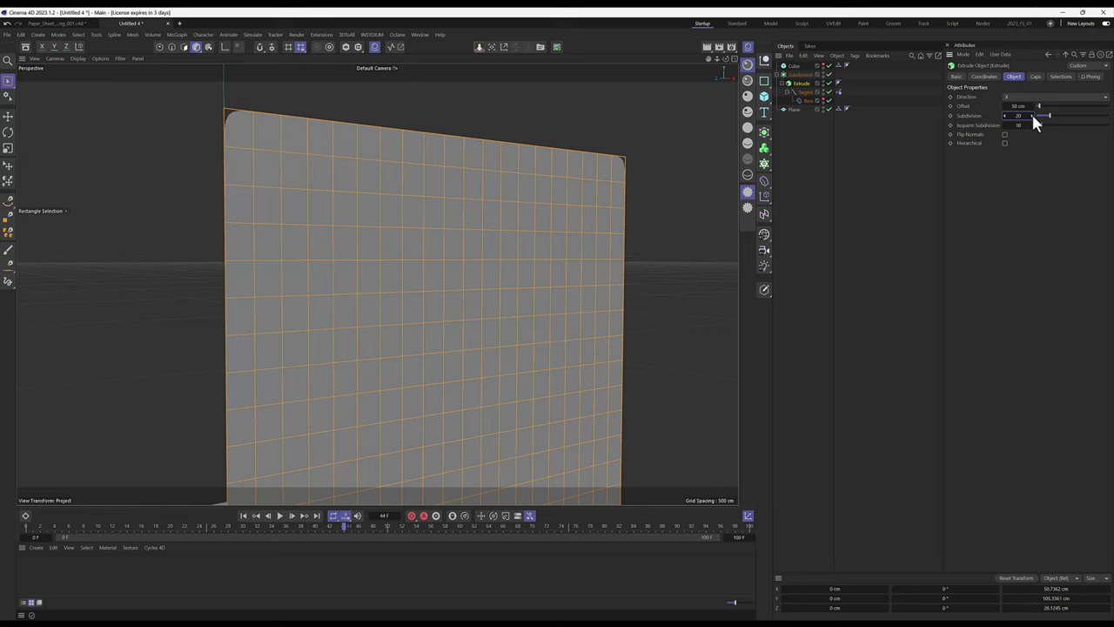
pyautogui.click(809, 154)
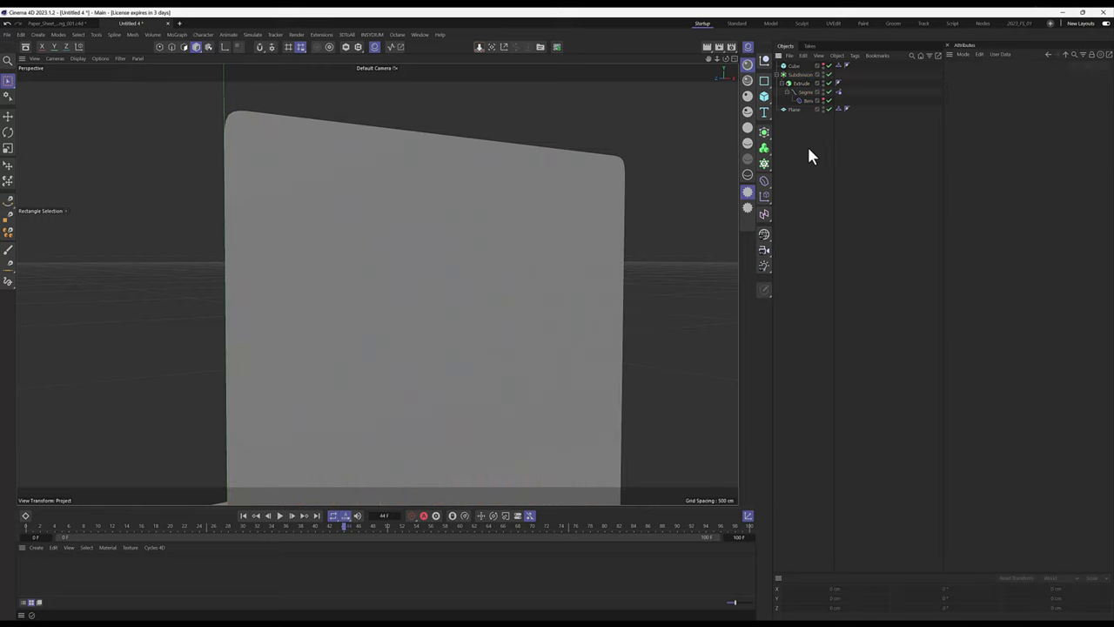
# Reframe the view around the paper sheet and replay the simulation from the start.
pyautogui.click(583, 180)
pyautogui.keyDown('alt'); pyautogui.moveTo(639, 182); pyautogui.dragTo(555, 124); pyautogui.keyUp('alt')
pyautogui.click(853, 209)
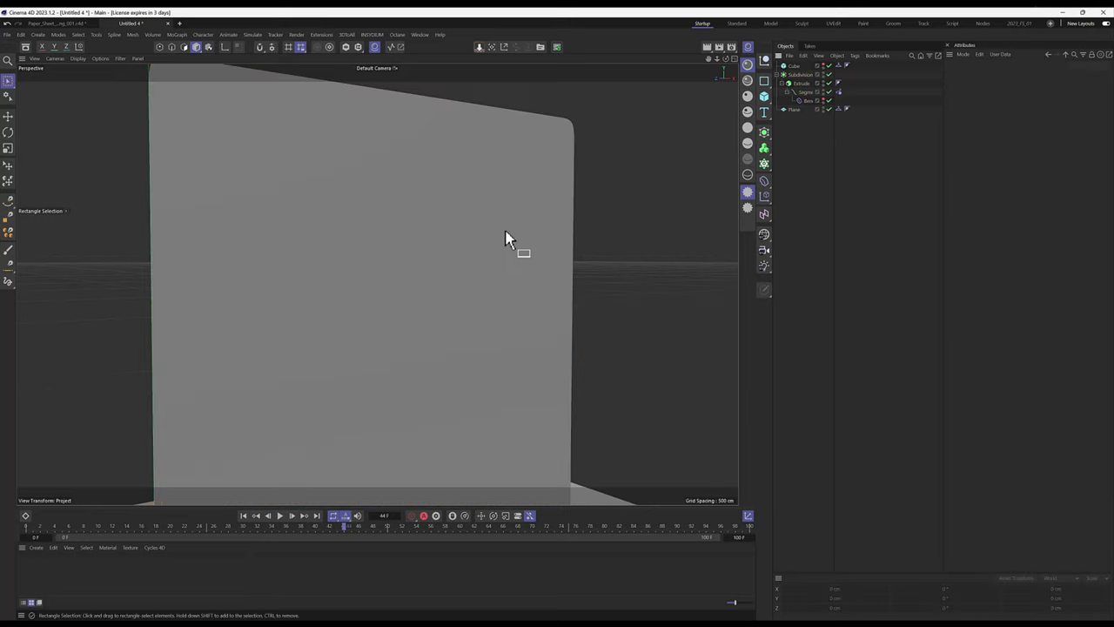
pyautogui.scroll(-10, 509, 237)
pyautogui.scroll(3, 499, 251)
pyautogui.scroll(2, 498, 223)
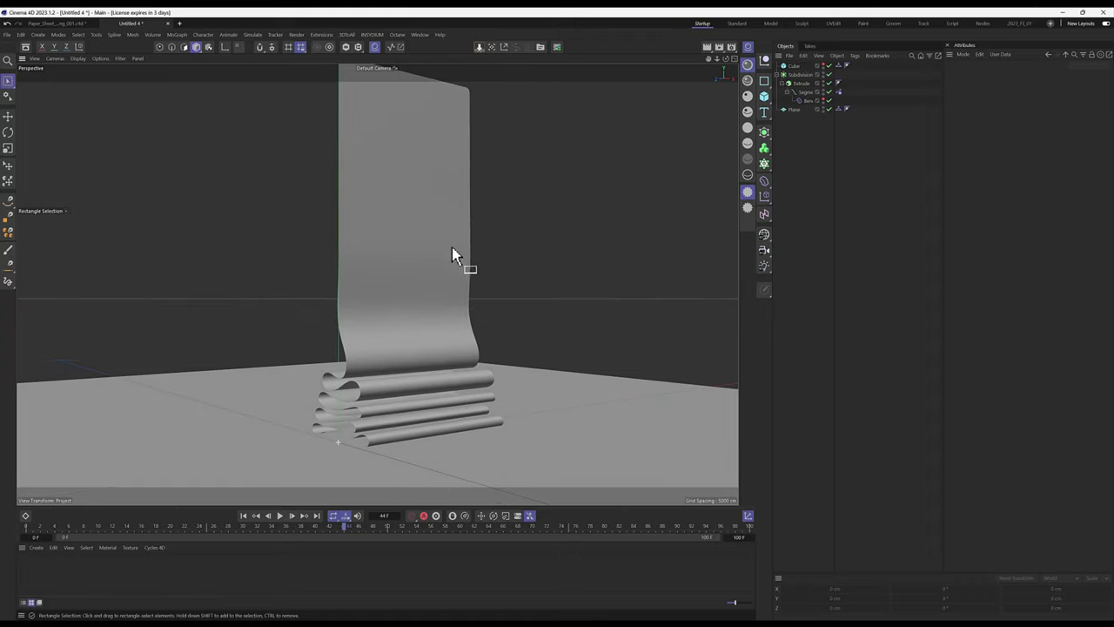
pyautogui.click(244, 515)
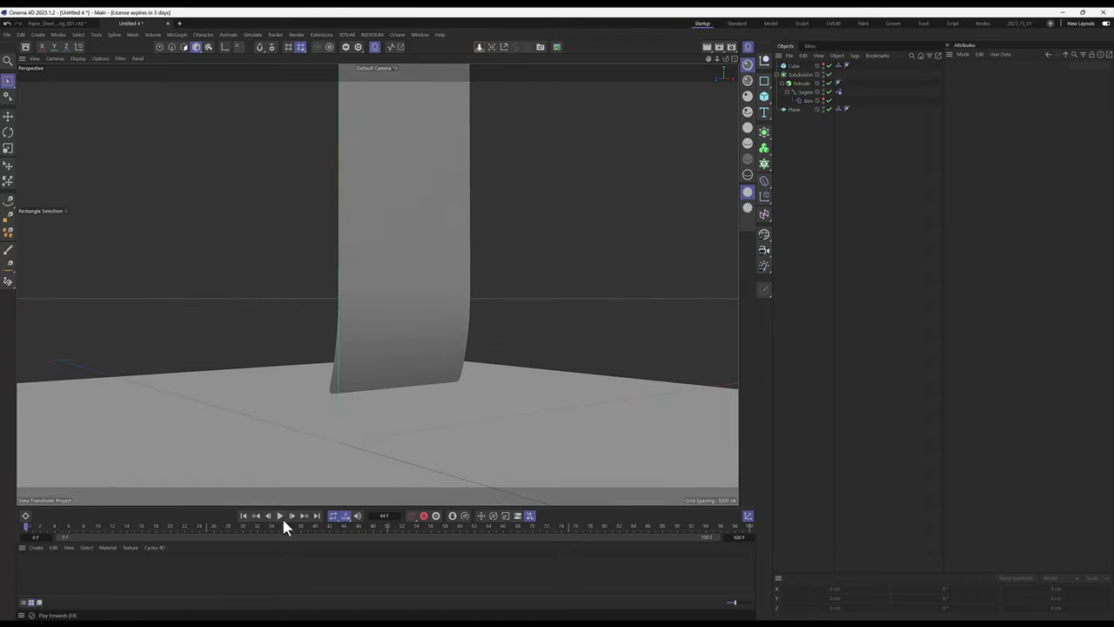
pyautogui.click(280, 515)
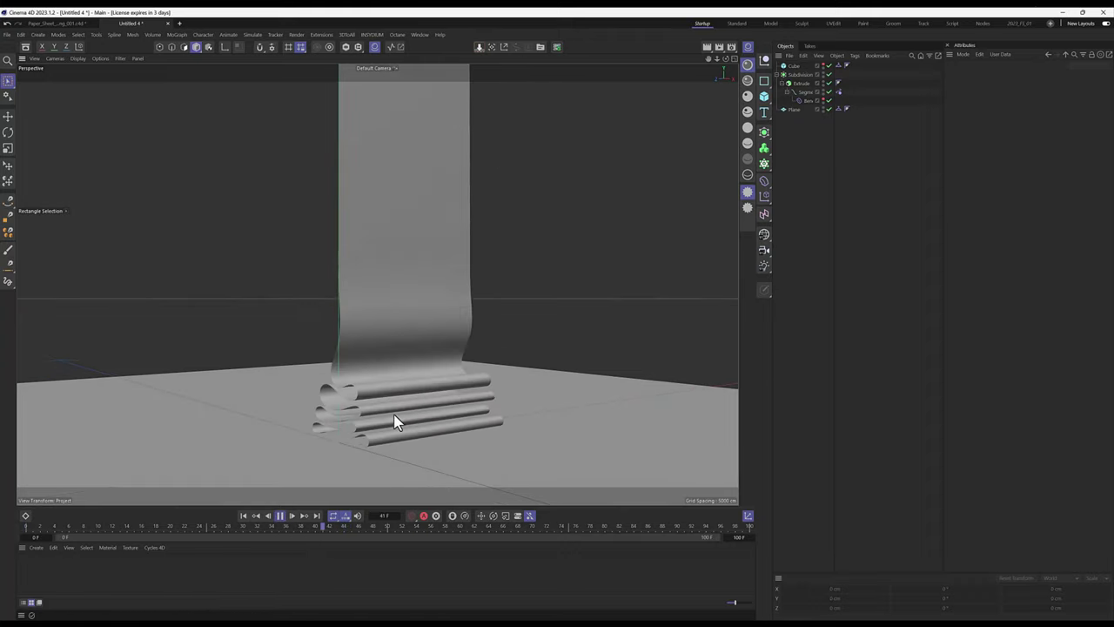
# Create a new light blue material (H 212°, S 50%) and apply it to the Subdivision Surface ribbon.
pyautogui.keyDown('alt'); pyautogui.moveTo(397, 423); pyautogui.dragTo(377, 386); pyautogui.keyUp('alt')
pyautogui.doubleClick(251, 574)
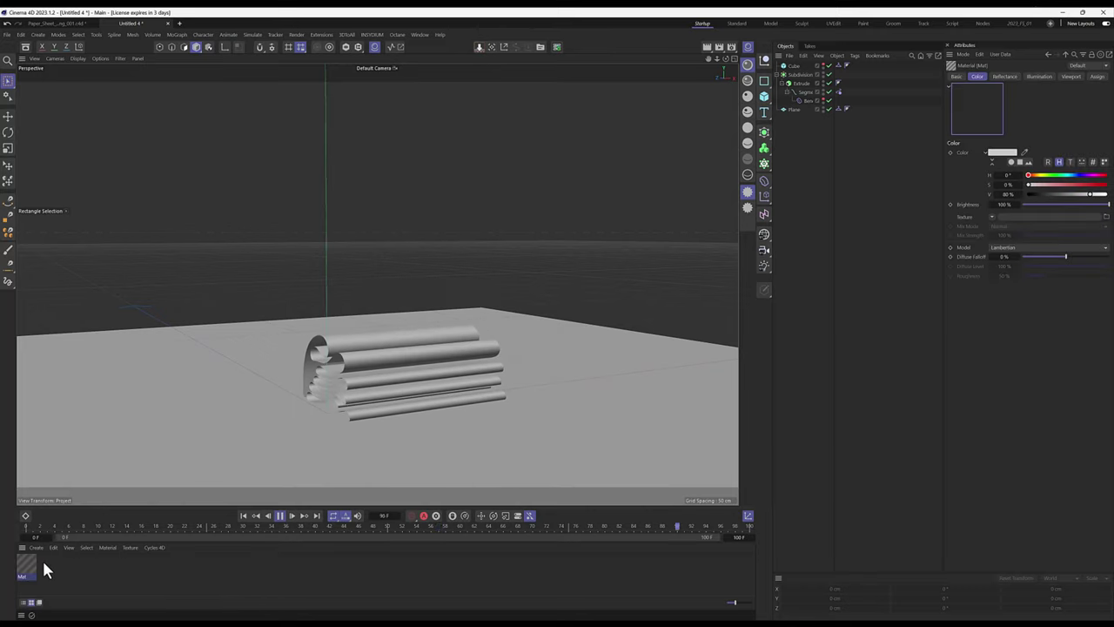
pyautogui.moveTo(41, 558); pyautogui.dragTo(472, 459)
pyautogui.moveTo(804, 74); pyautogui.dragTo(804, 75)
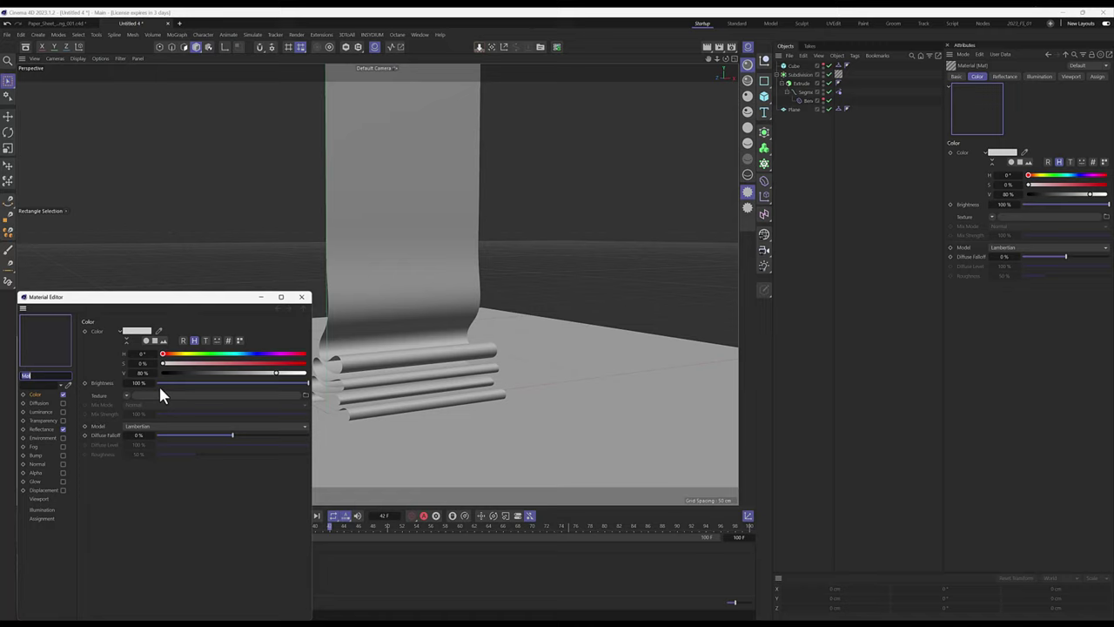
pyautogui.moveTo(236, 353)
pyautogui.mouseDown()
pyautogui.moveTo(246, 353)
pyautogui.moveTo(235, 363)
pyautogui.moveTo(307, 373)
pyautogui.mouseUp()
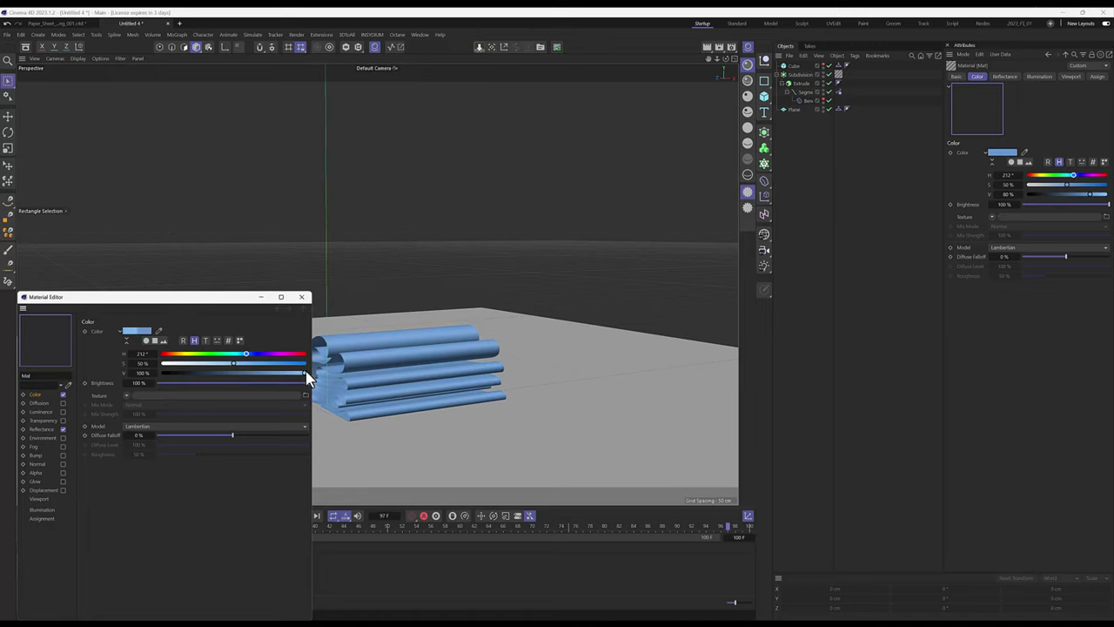
pyautogui.click(301, 297)
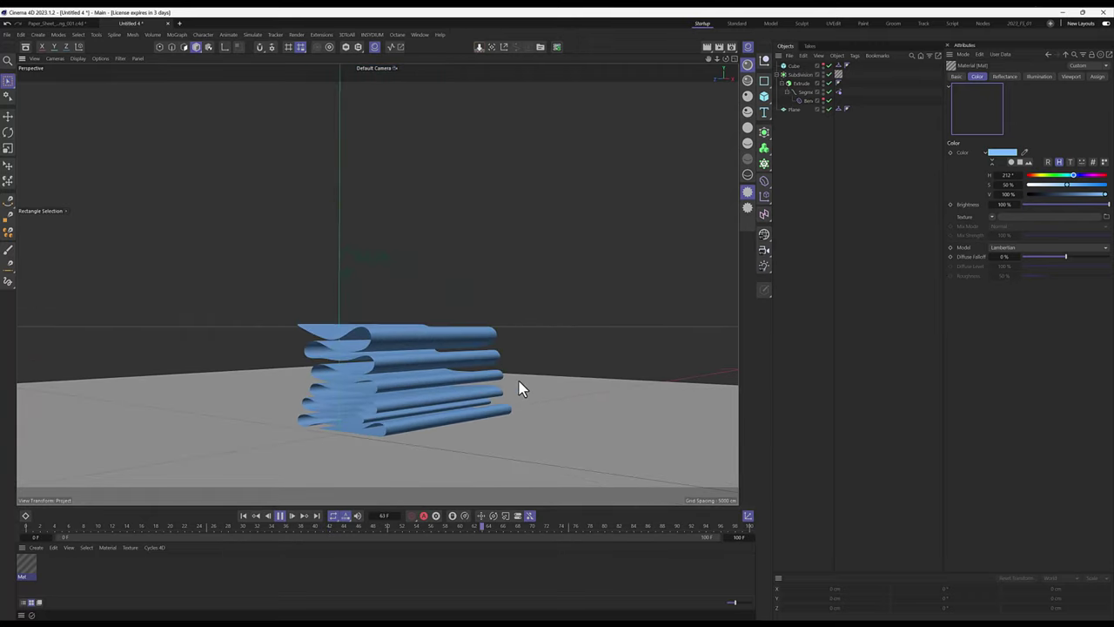
pyautogui.click(279, 515)
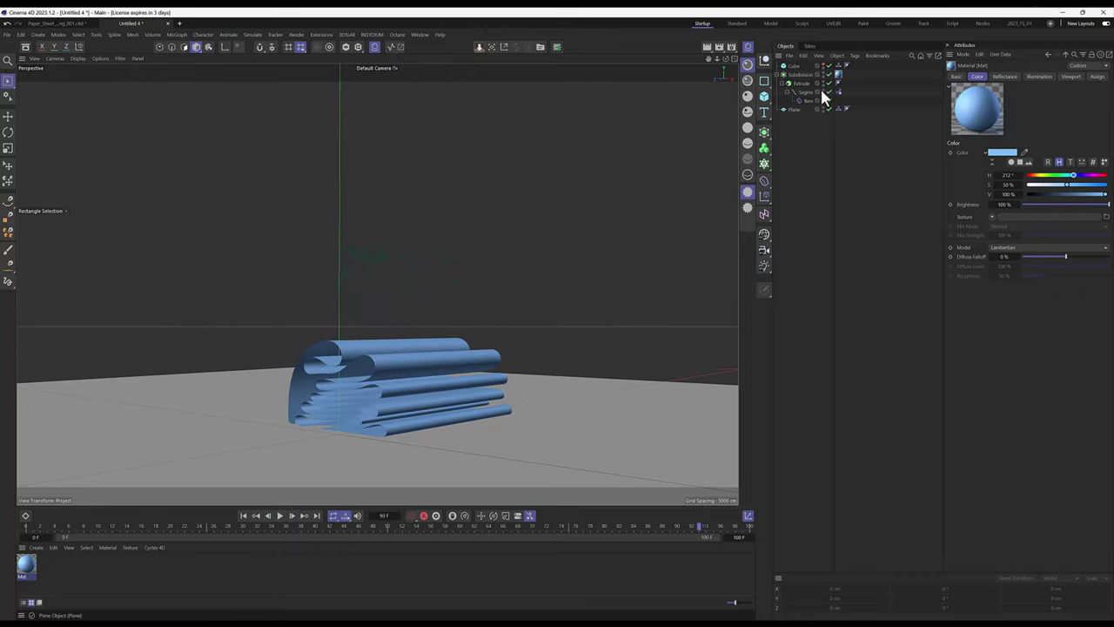
# Set the hidden collider Cube's Z size to 50 cm, then hide it again.
pyautogui.click(792, 64)
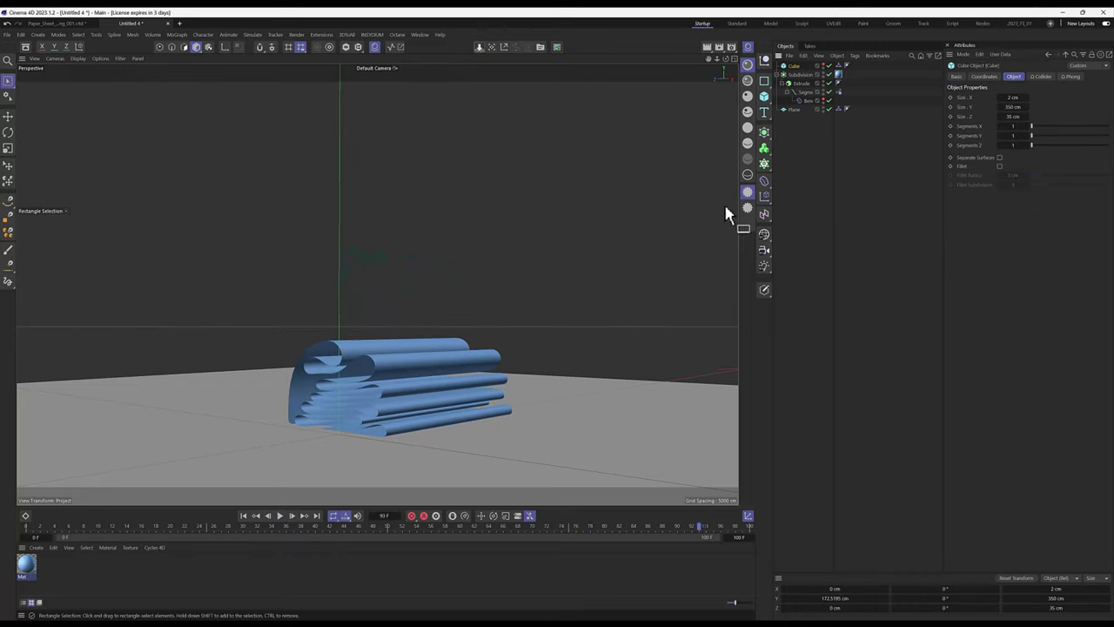
pyautogui.click(825, 66)
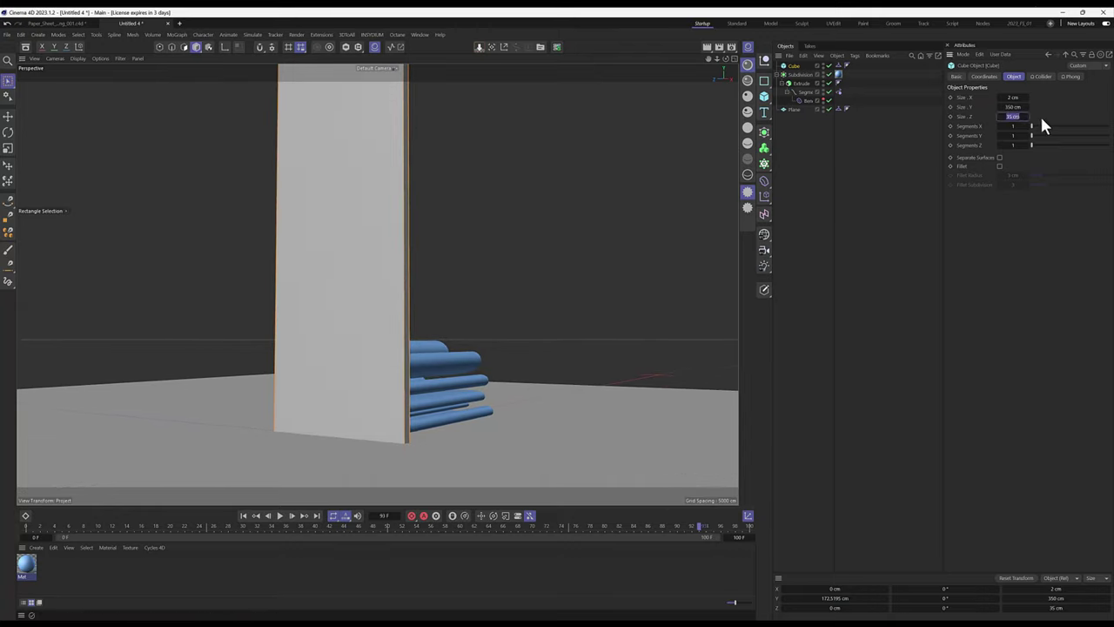
pyautogui.write('50')
pyautogui.press('Return')
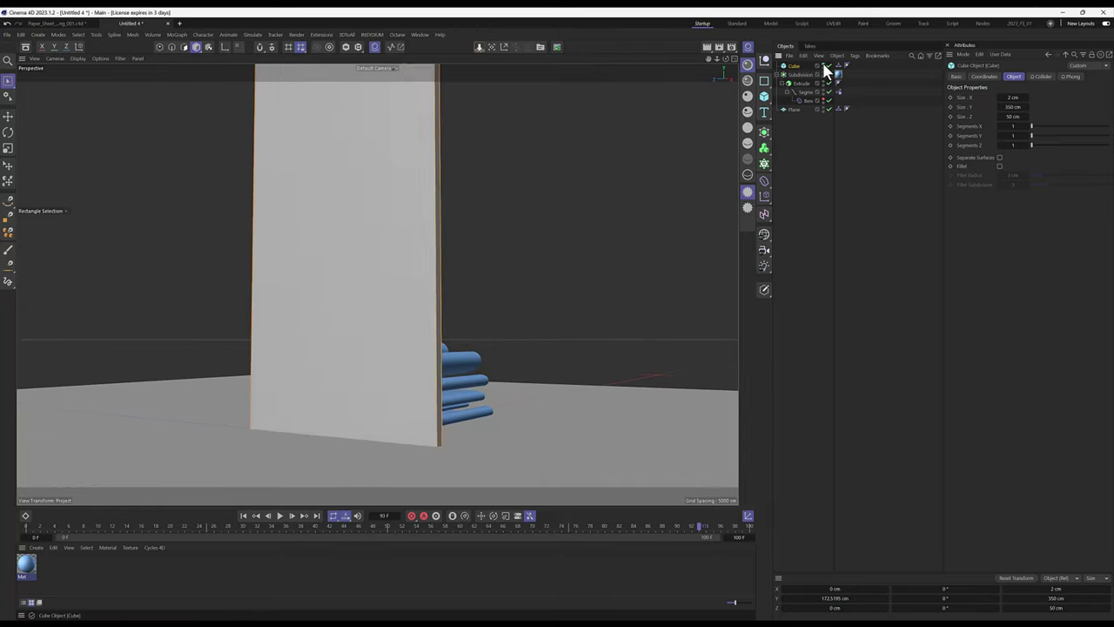
pyautogui.click(825, 66)
pyautogui.click(805, 216)
# Replay the simulation from the start and orbit around the blue paper stack.
pyautogui.click(243, 515)
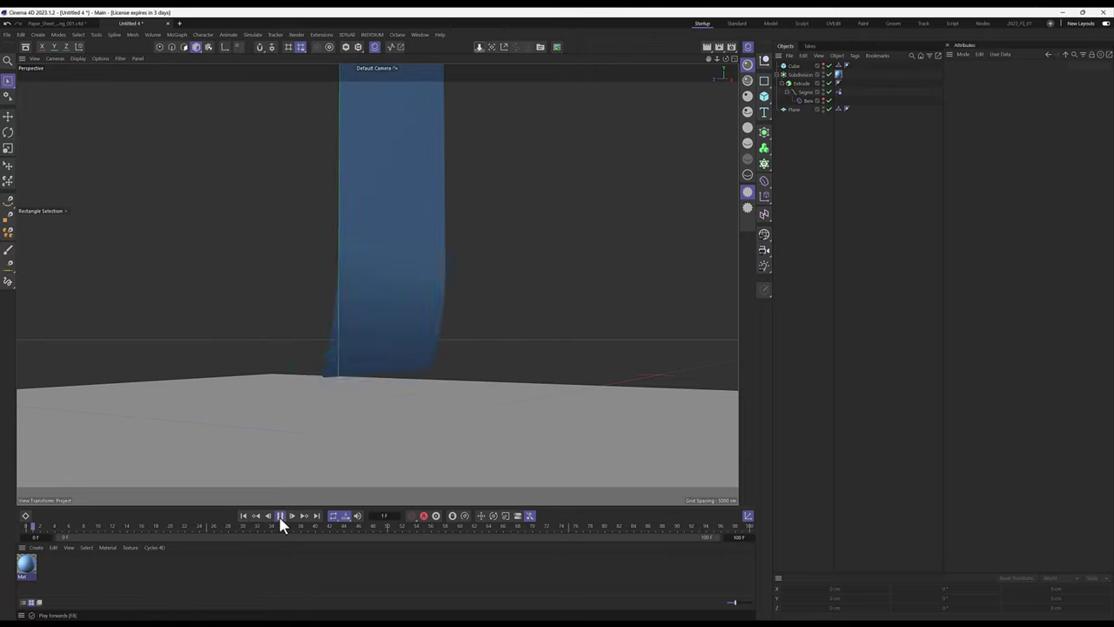
pyautogui.click(279, 515)
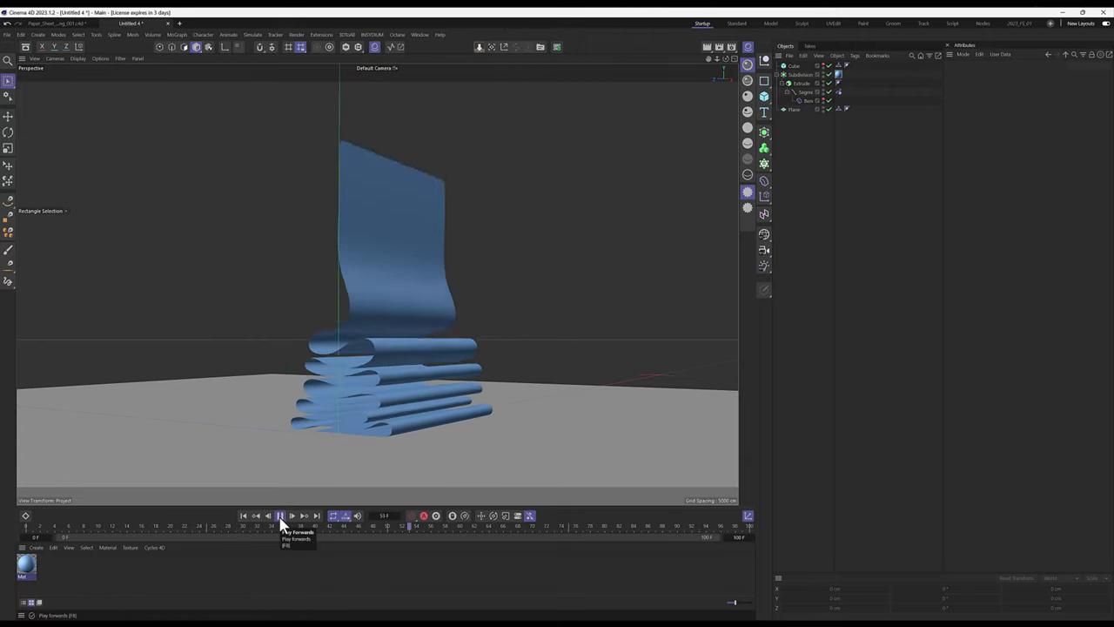
pyautogui.moveTo(399, 435)
pyautogui.keyDown('alt'); pyautogui.mouseDown()
pyautogui.moveTo(343, 410)
pyautogui.moveTo(410, 427)
pyautogui.moveTo(386, 360)
pyautogui.moveTo(409, 338)
pyautogui.moveTo(443, 341)
pyautogui.moveTo(441, 351)
pyautogui.mouseUp(); pyautogui.keyUp('alt')
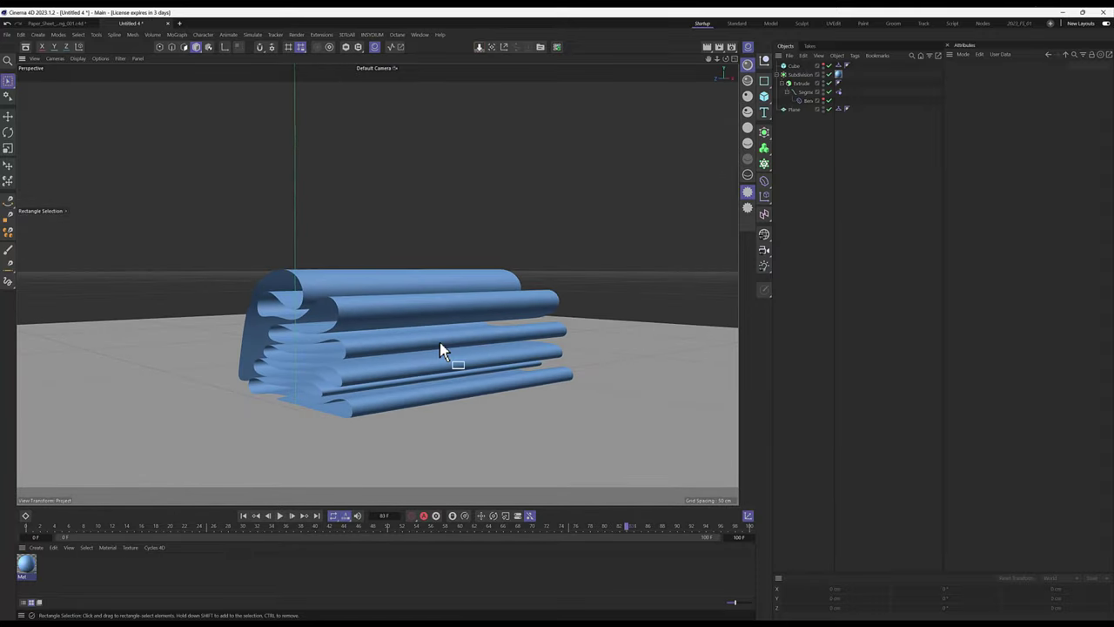